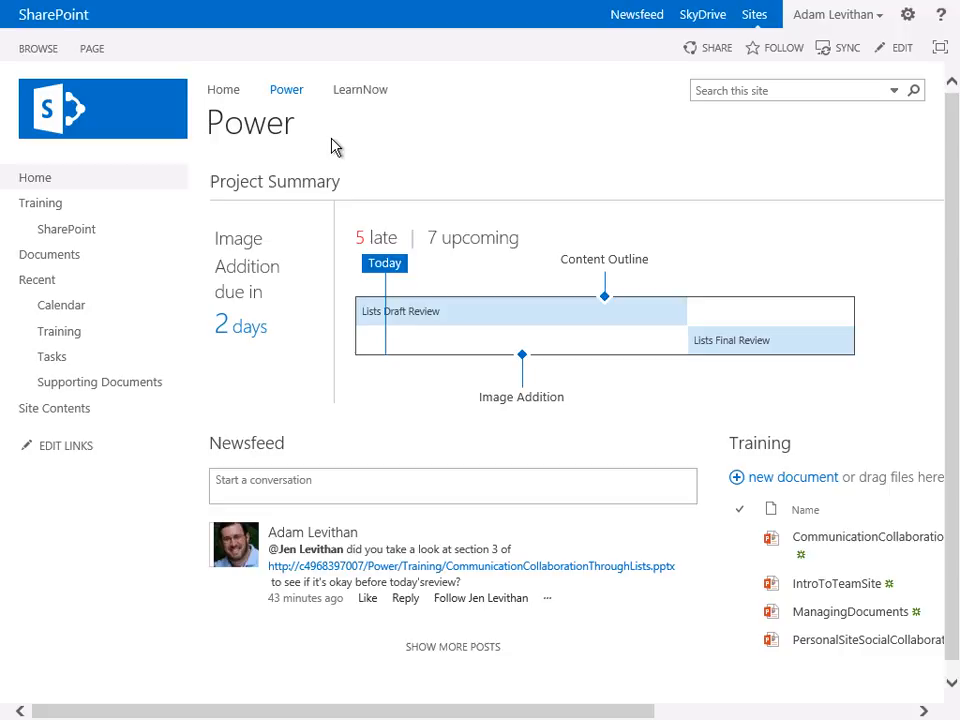
# - Open the Training document library and open its All Documents view for modification
pyautogui.moveTo(568, 712); pyautogui.dragTo(930, 714)
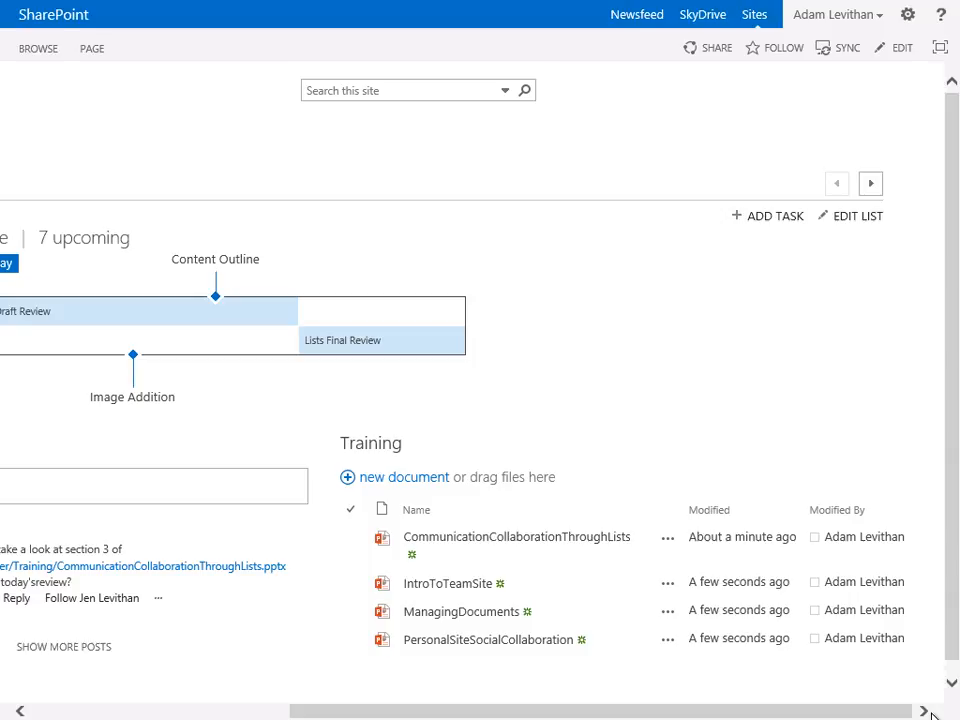
pyautogui.click(374, 444)
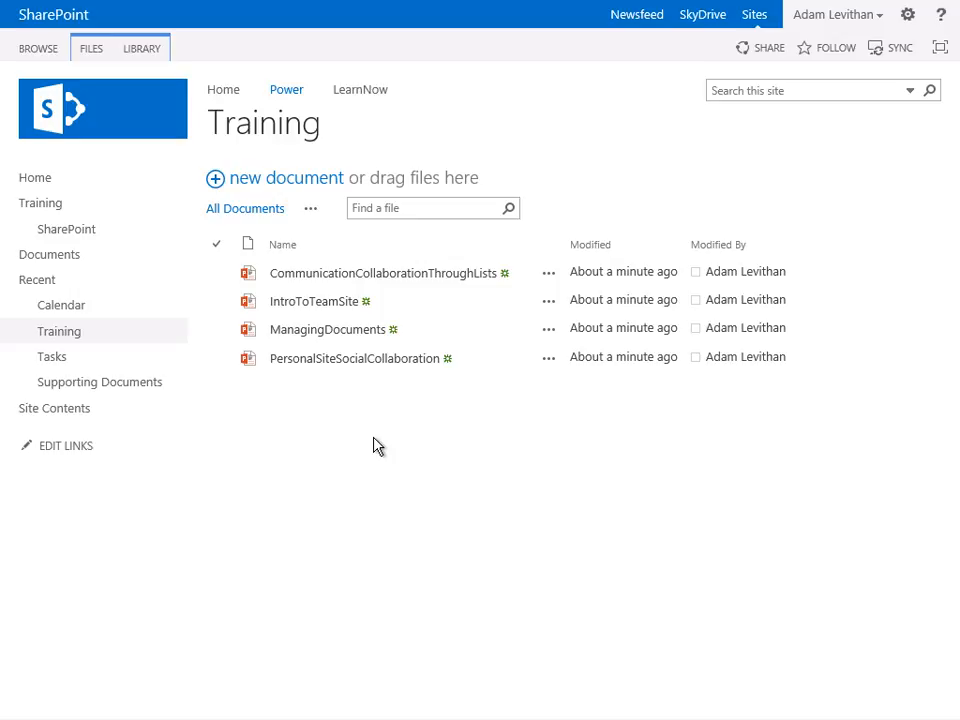
pyautogui.click(140, 48)
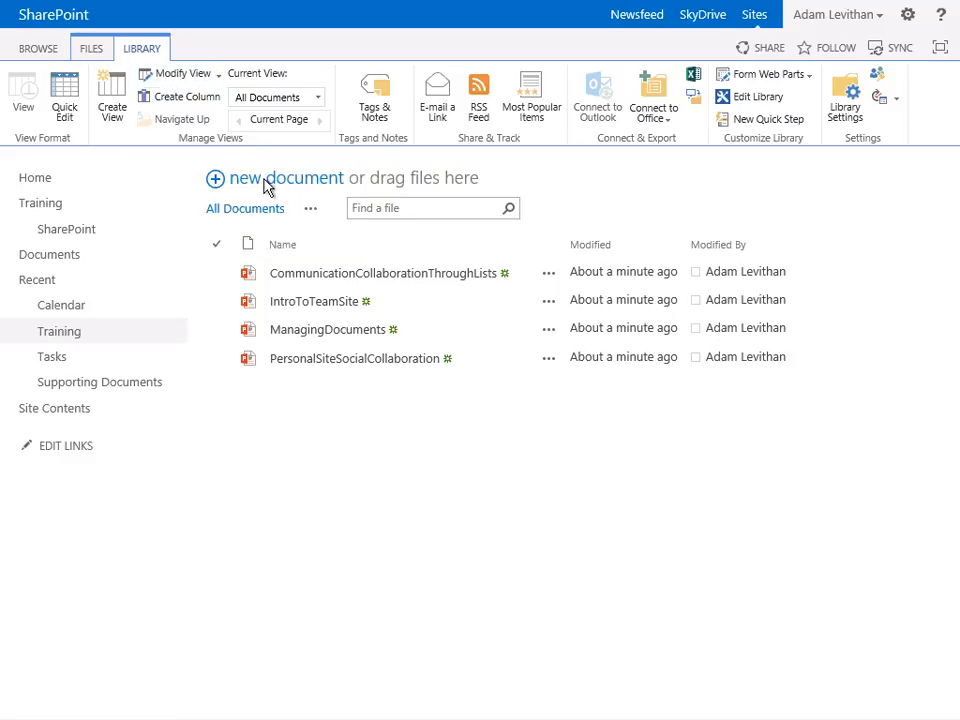
pyautogui.click(311, 212)
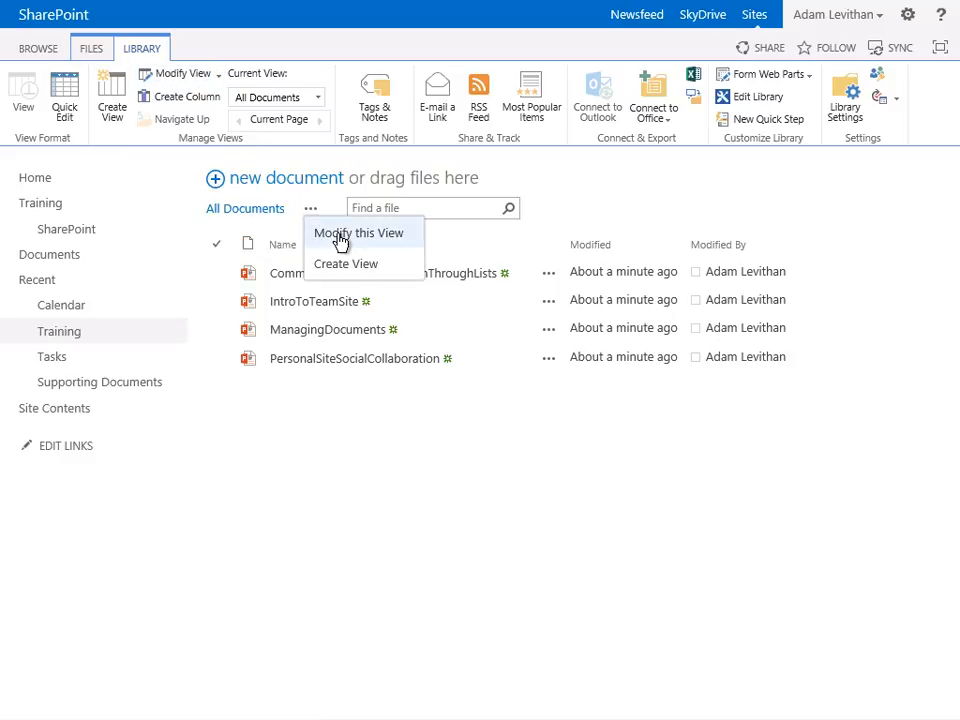
pyautogui.click(340, 240)
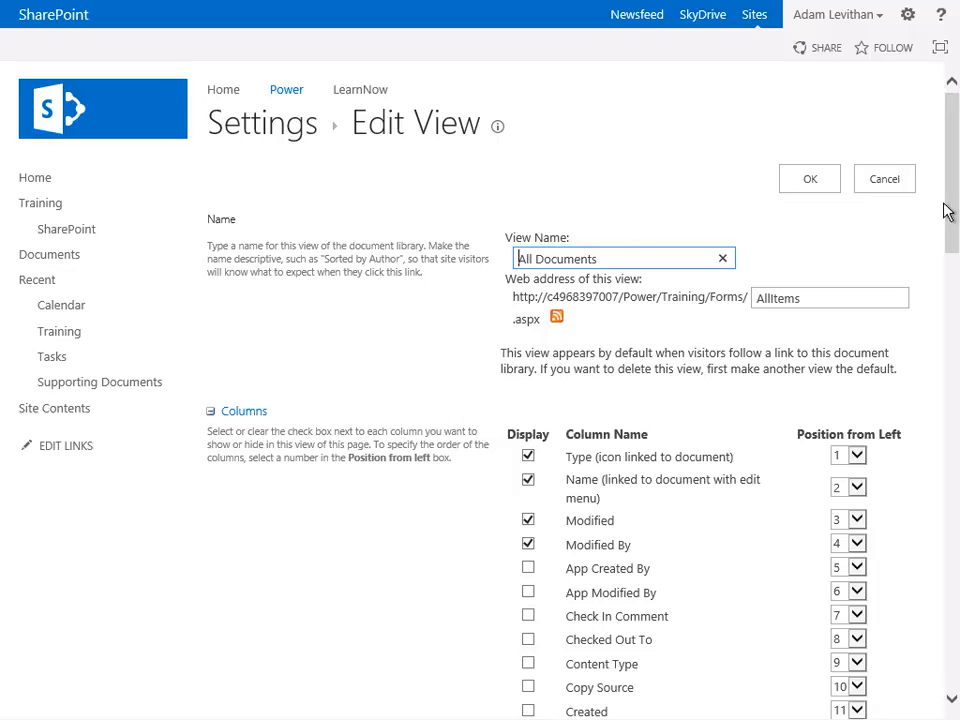
# - Hide Modified and Modified By, show Editor, Review_Draft, Review_Final, Status_Editorial and Training_Author in the All Documents view, and save
pyautogui.moveTo(956, 214); pyautogui.dragTo(953, 296)
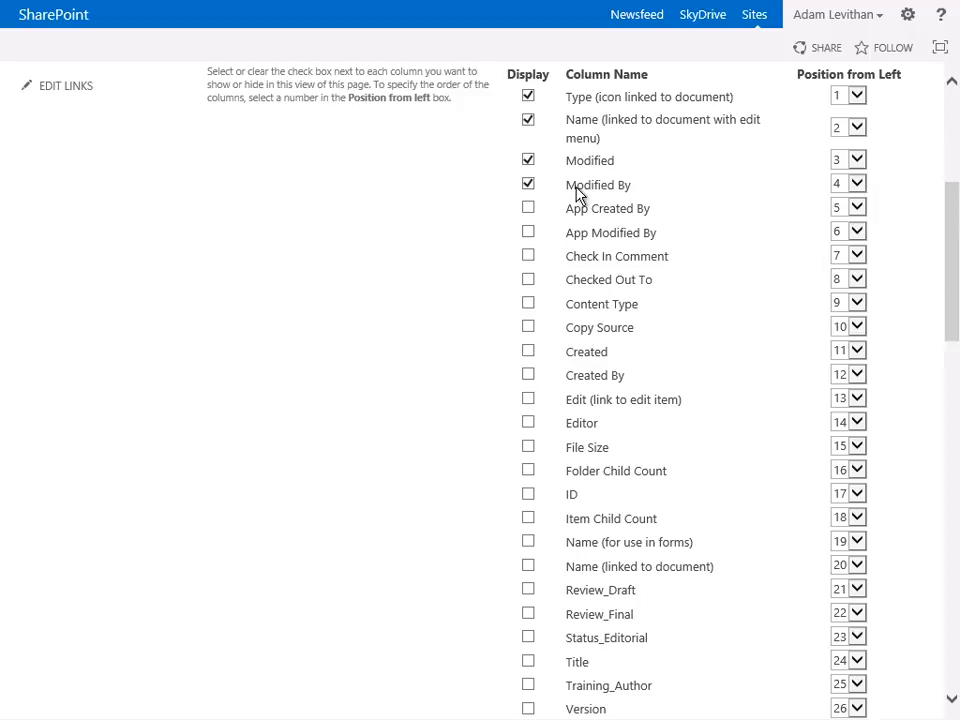
pyautogui.click(530, 185)
pyautogui.click(530, 162)
pyautogui.click(529, 424)
pyautogui.click(529, 591)
pyautogui.click(528, 615)
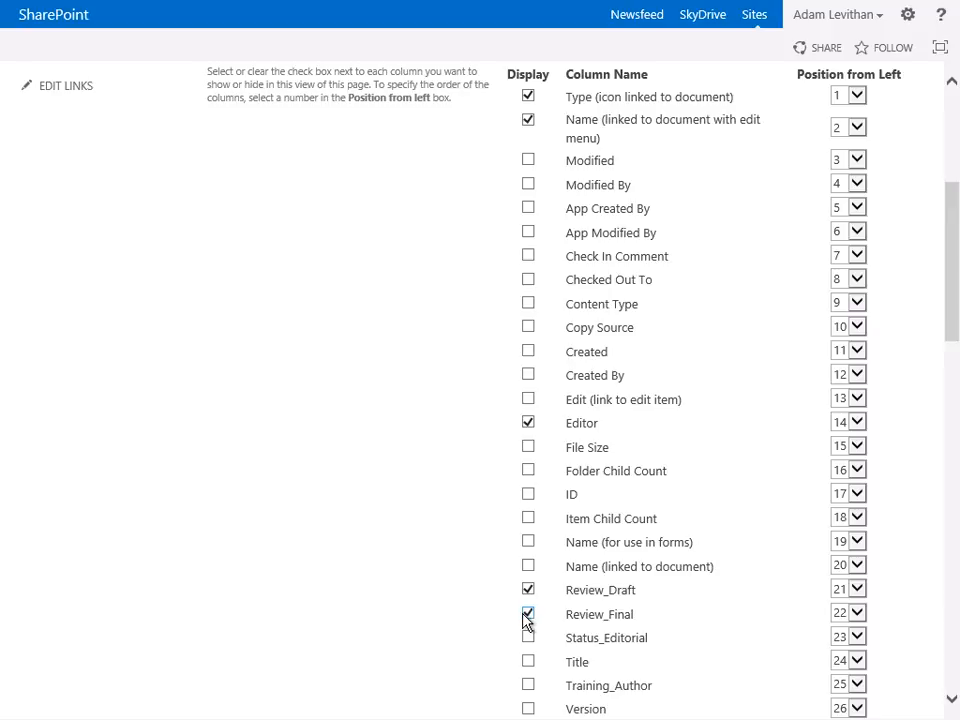
pyautogui.click(528, 638)
pyautogui.click(528, 686)
pyautogui.moveTo(952, 285); pyautogui.dragTo(858, 170)
pyautogui.click(829, 182)
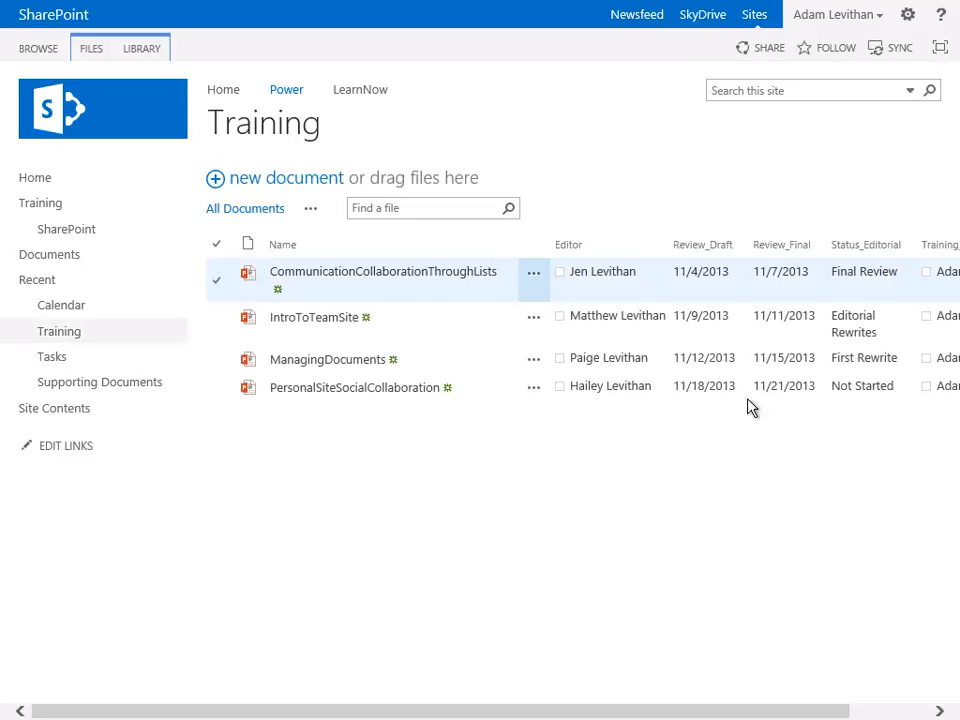
# - Reorder the All Documents view so Status_Editorial is at position 3 and Training_Author at position 4, and save
pyautogui.moveTo(542, 711); pyautogui.dragTo(692, 716)
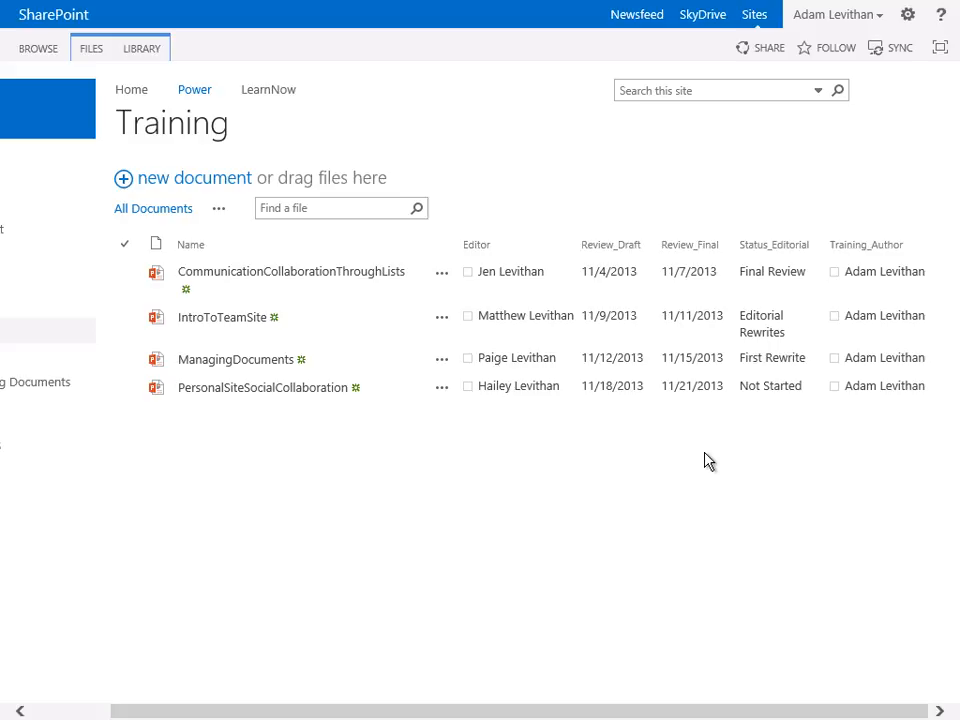
pyautogui.click(220, 210)
pyautogui.click(241, 234)
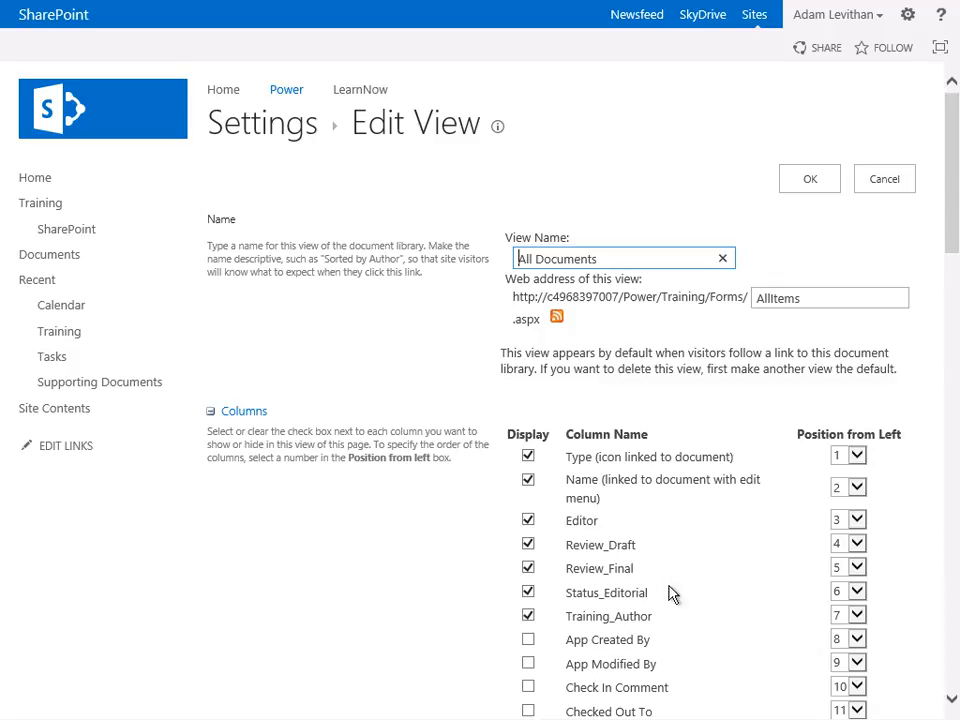
pyautogui.click(852, 596)
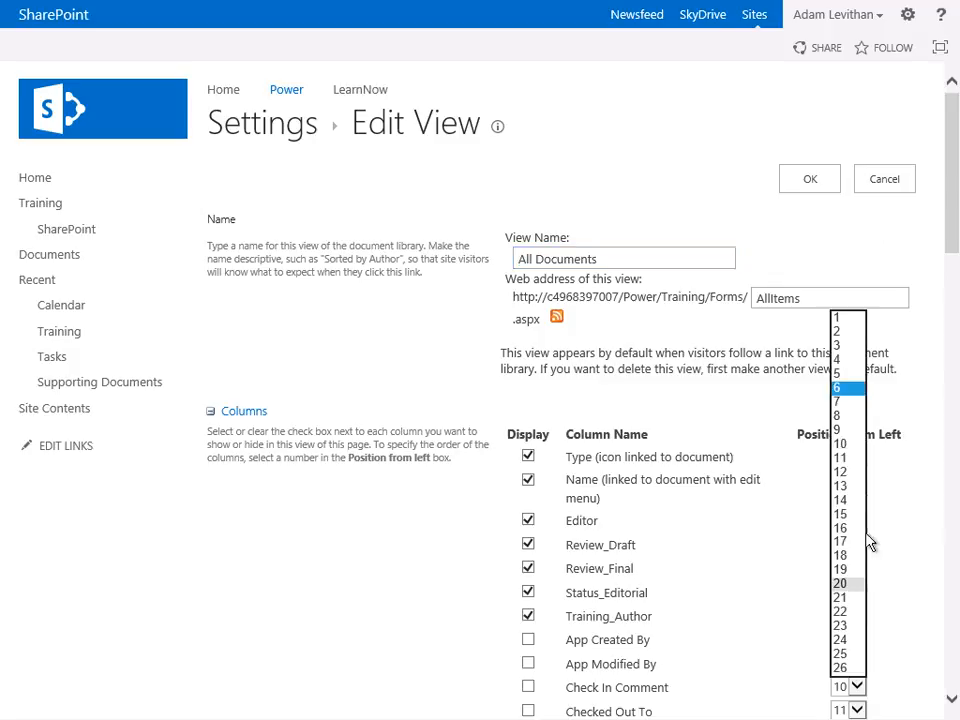
pyautogui.click(846, 348)
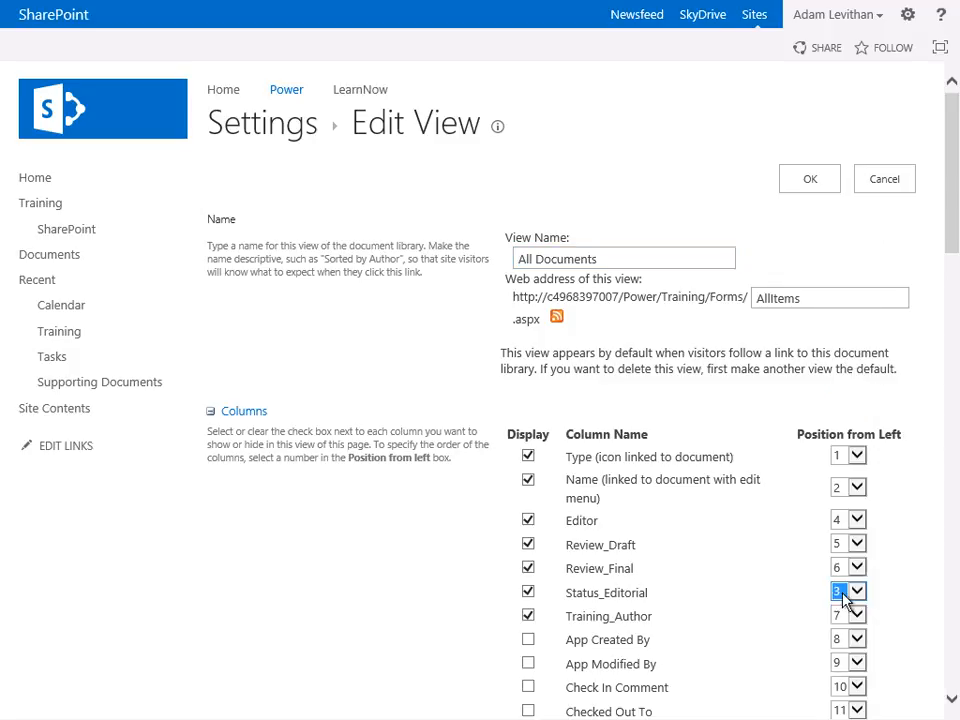
pyautogui.click(853, 618)
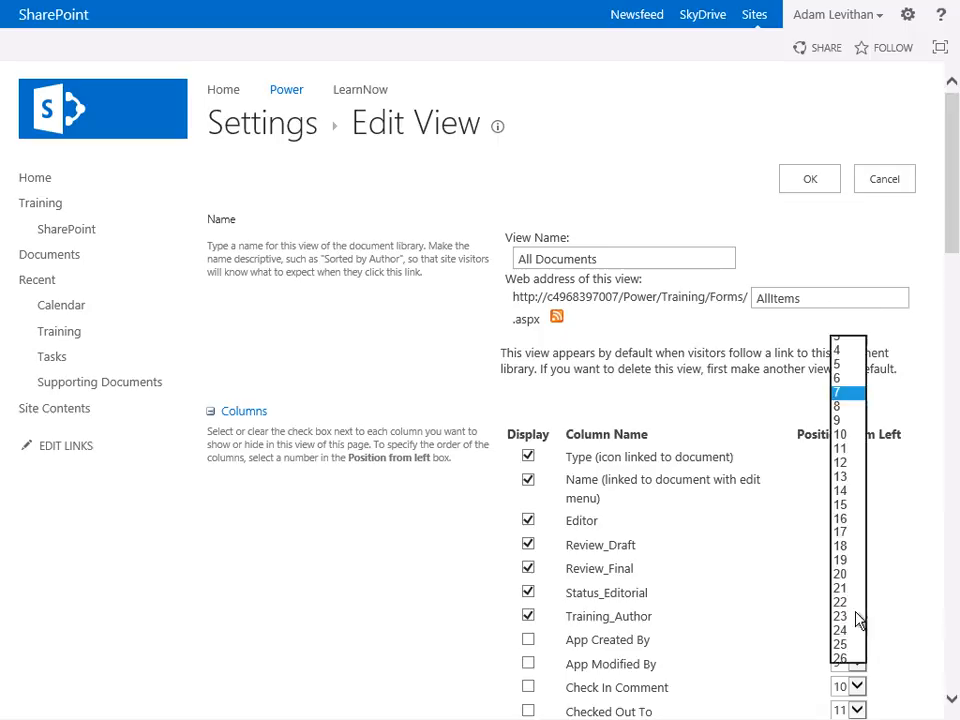
pyautogui.click(840, 350)
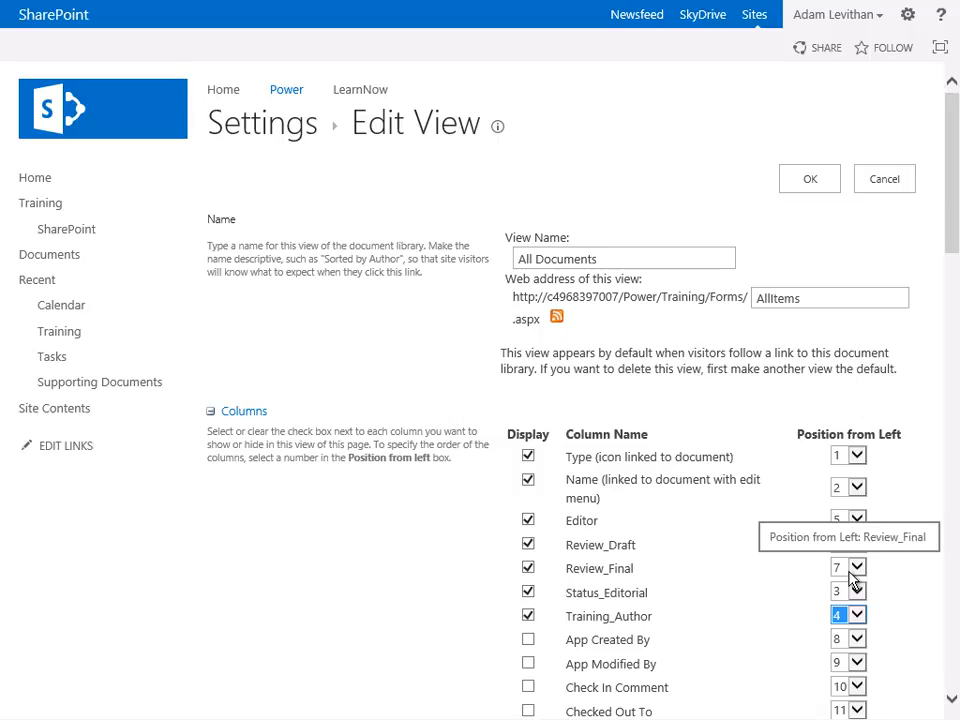
pyautogui.click(806, 190)
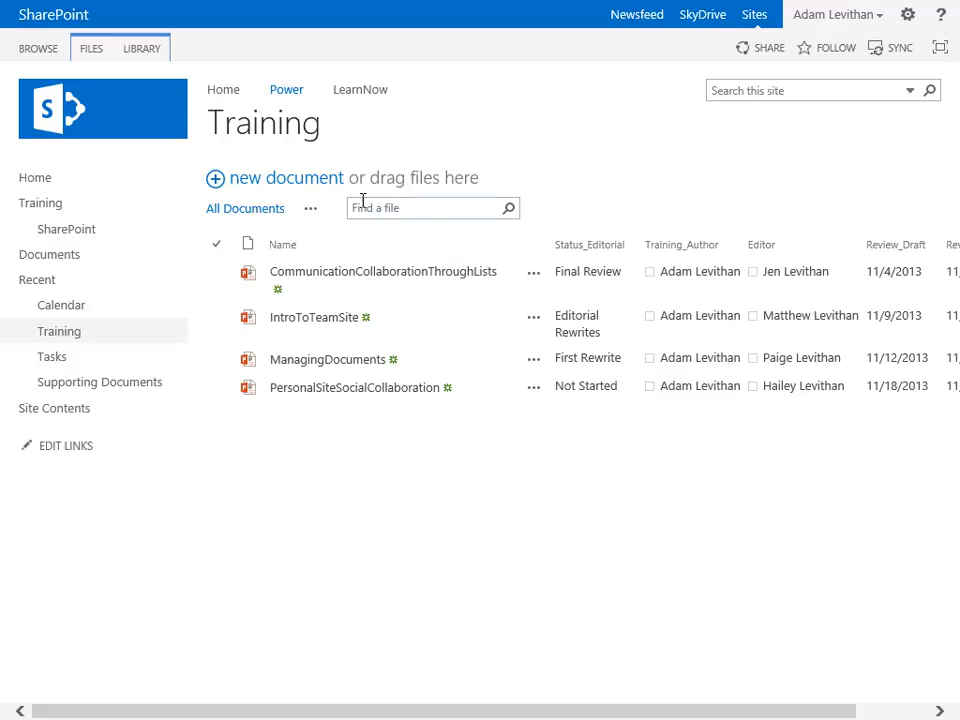
# - Create a new view based on All Documents and name it HomePage
pyautogui.click(311, 213)
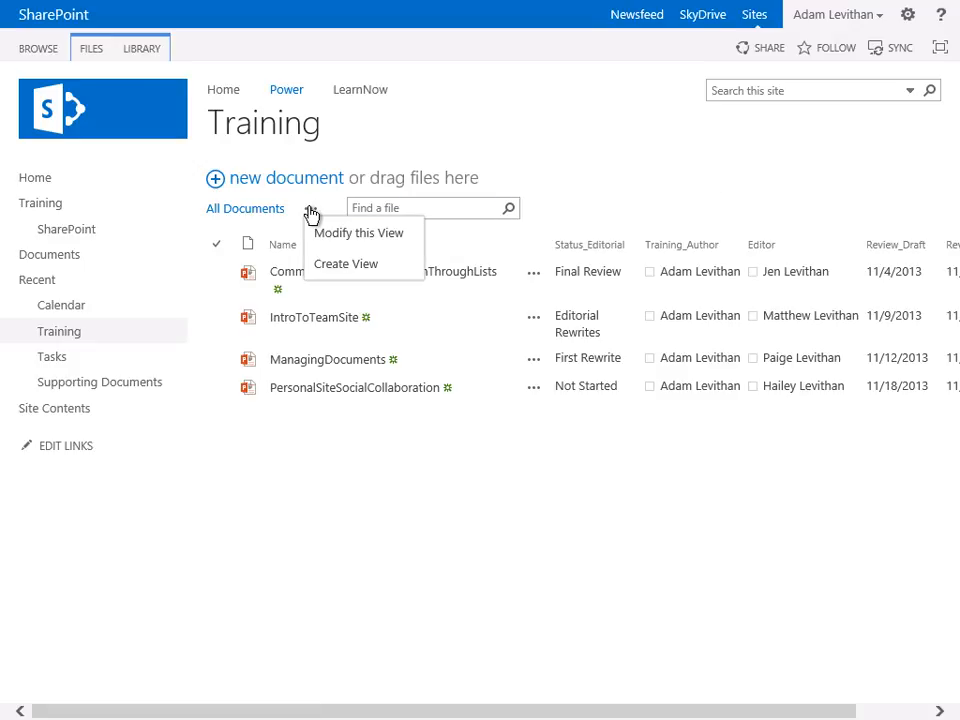
pyautogui.click(343, 274)
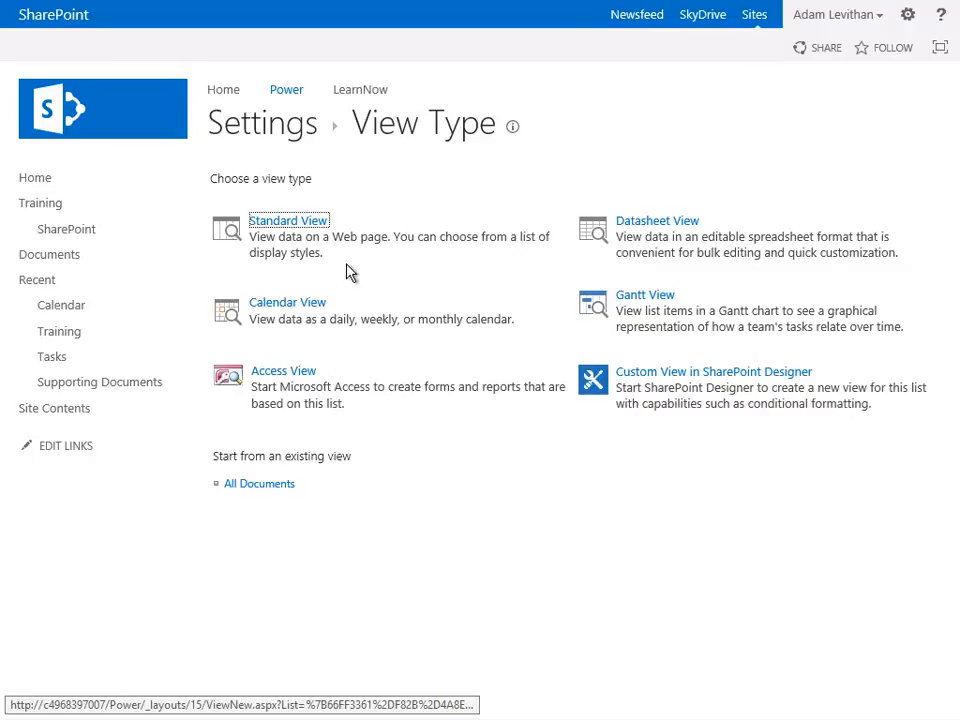
pyautogui.click(278, 487)
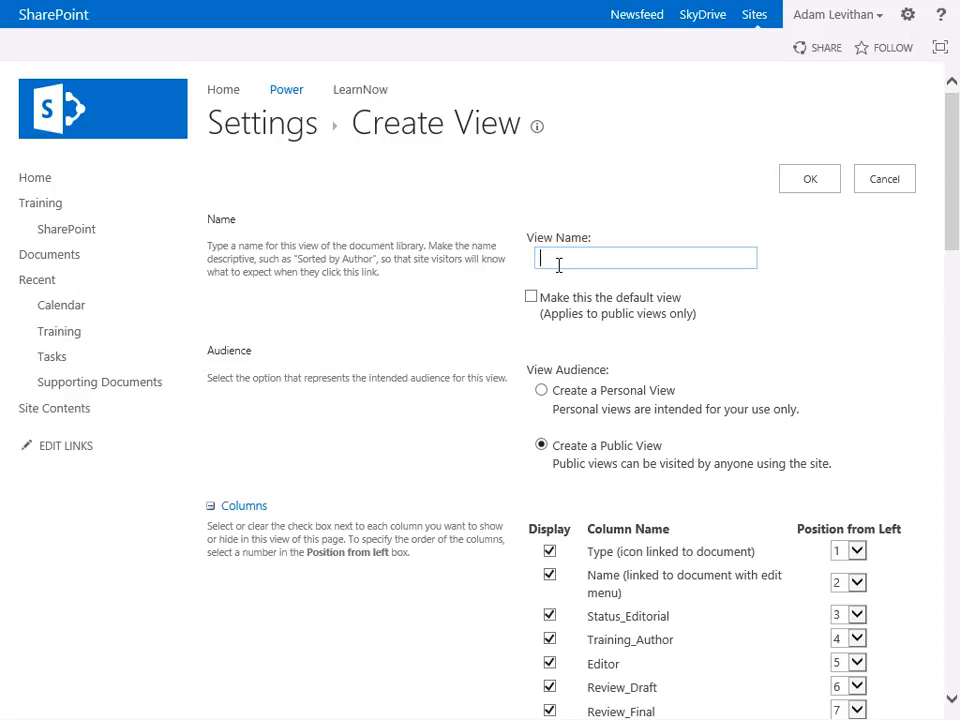
pyautogui.write('HomePage')
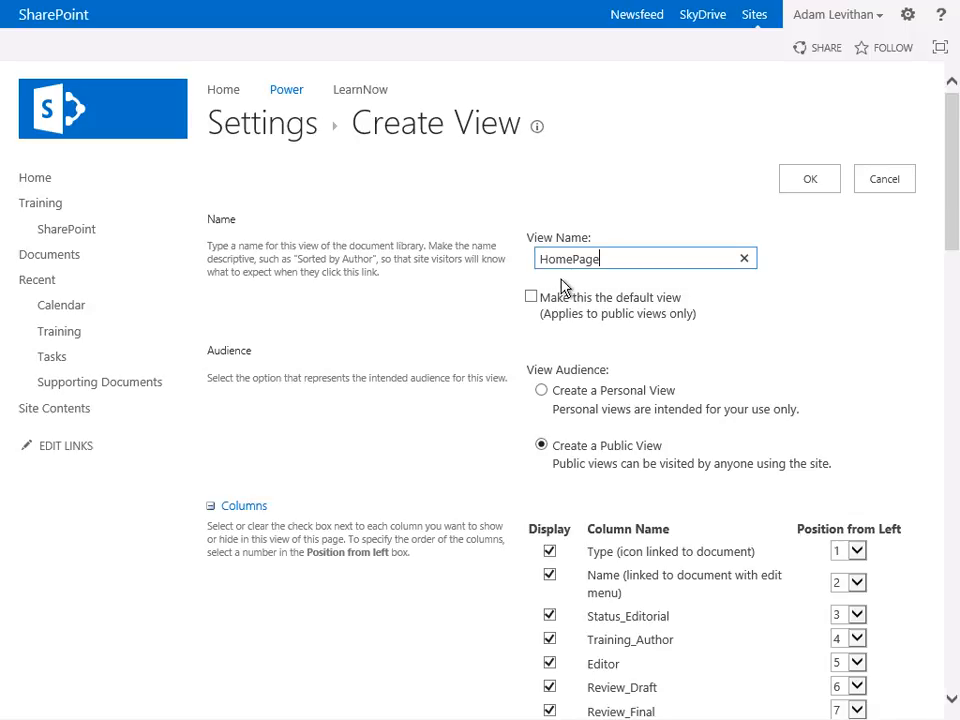
# - Hide the Status_Editorial, Review_Draft and Review_Final columns in the HomePage view
pyautogui.scroll(-2, 561, 287)
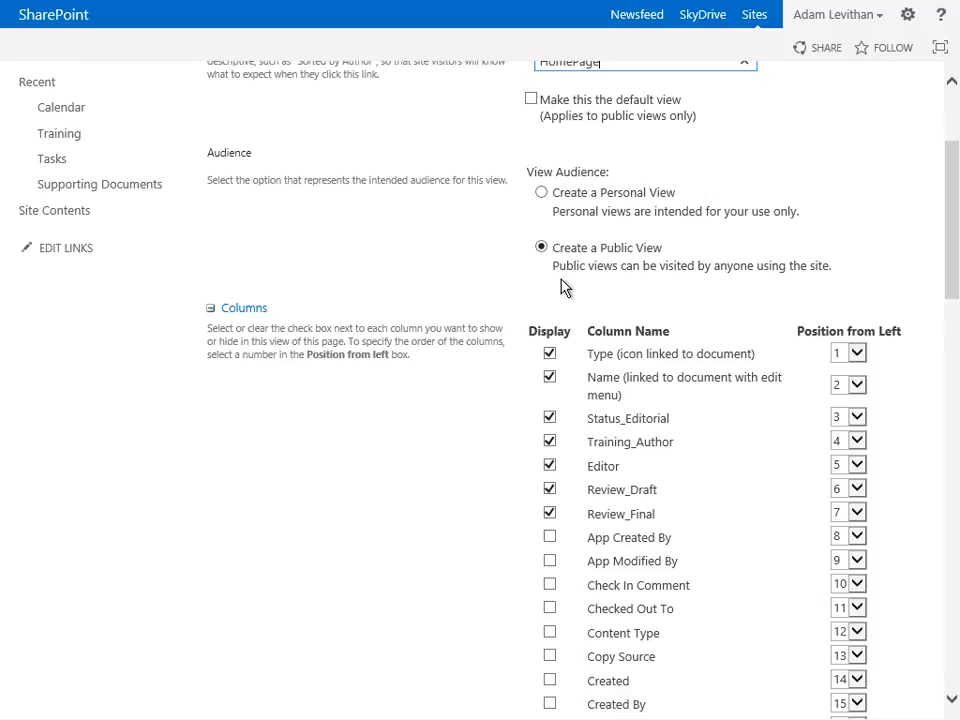
pyautogui.click(550, 420)
pyautogui.click(550, 490)
pyautogui.click(550, 514)
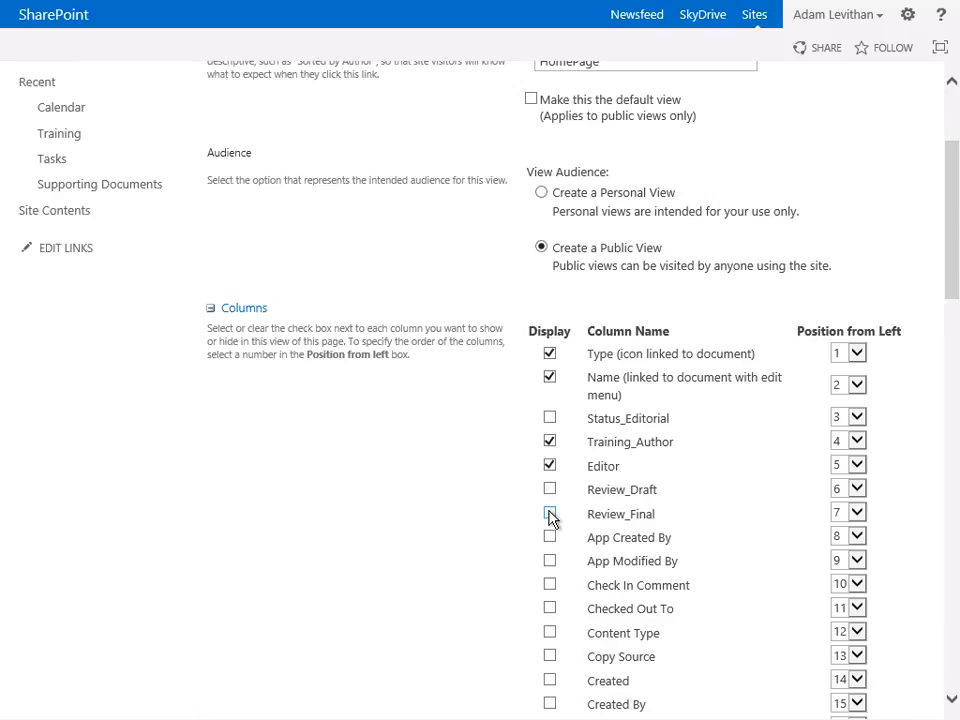
# - Group the HomePage view by Status_Editorial and save the new view
pyautogui.scroll(-7, 549, 517)
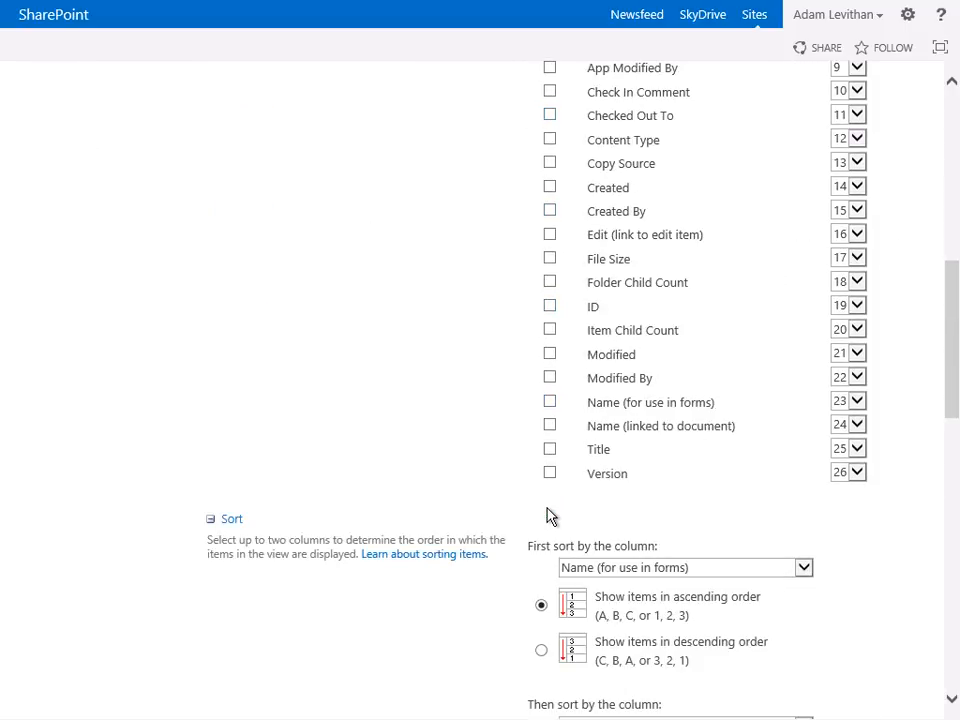
pyautogui.scroll(-2, 549, 517)
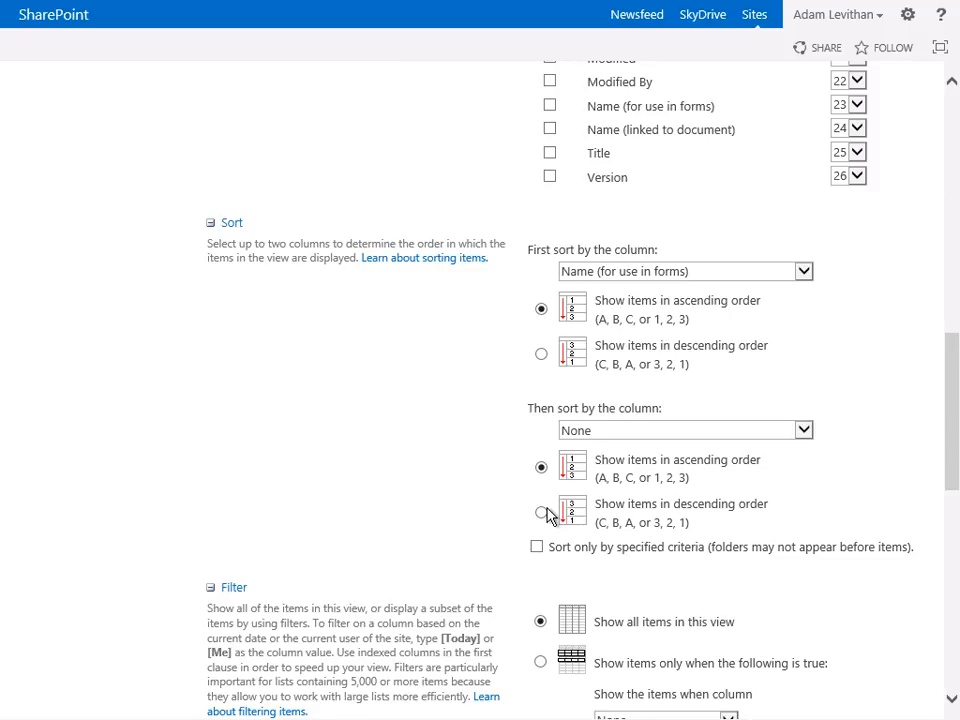
pyautogui.click(811, 274)
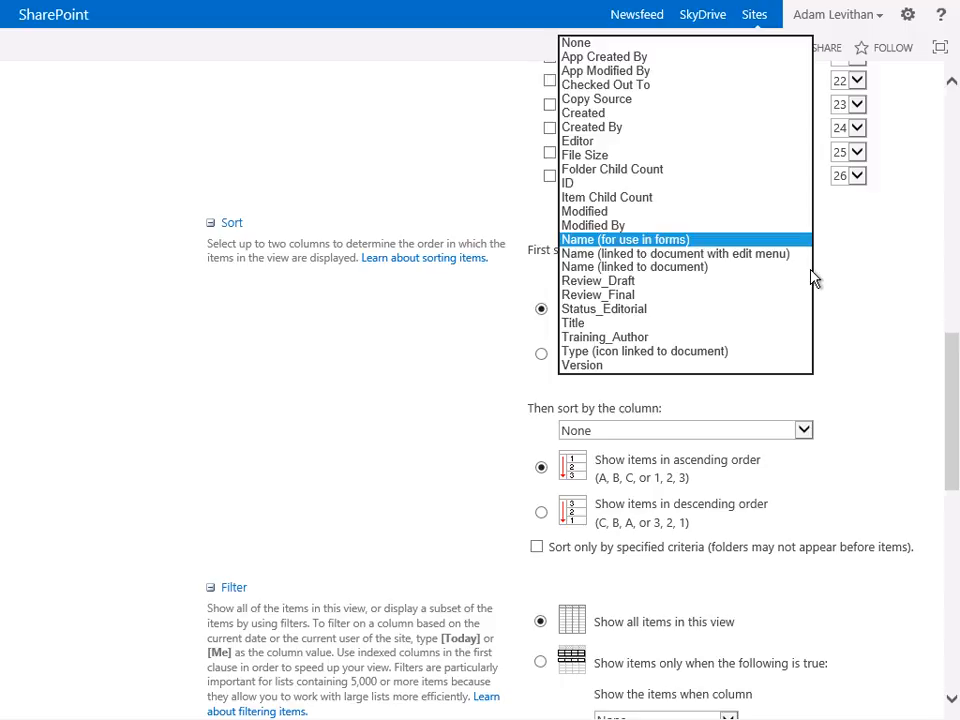
pyautogui.click(823, 273)
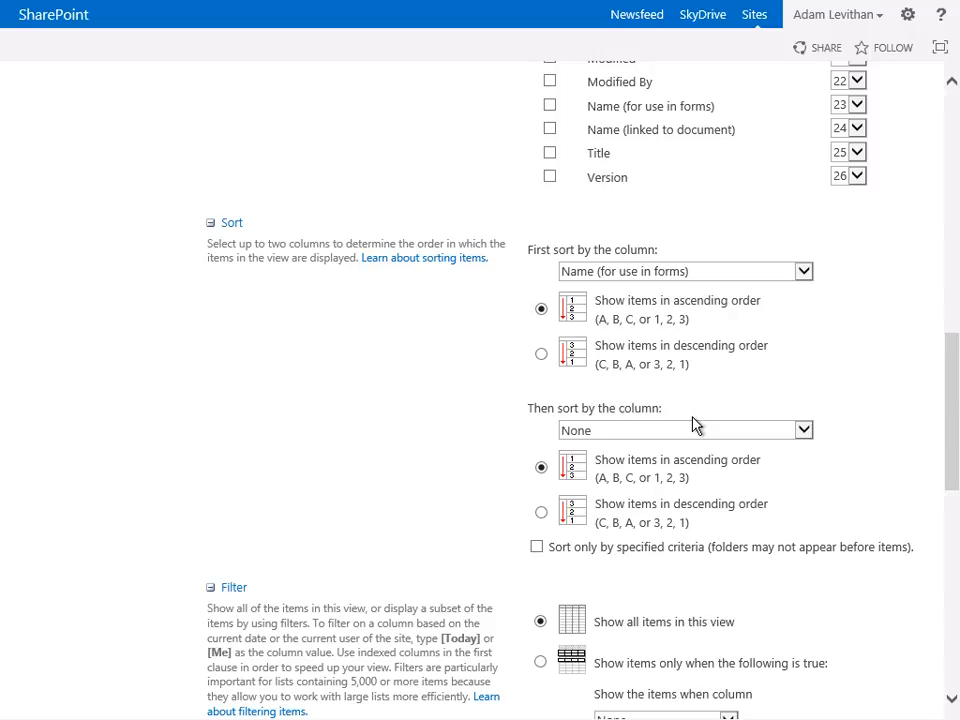
pyautogui.scroll(-4, 697, 426)
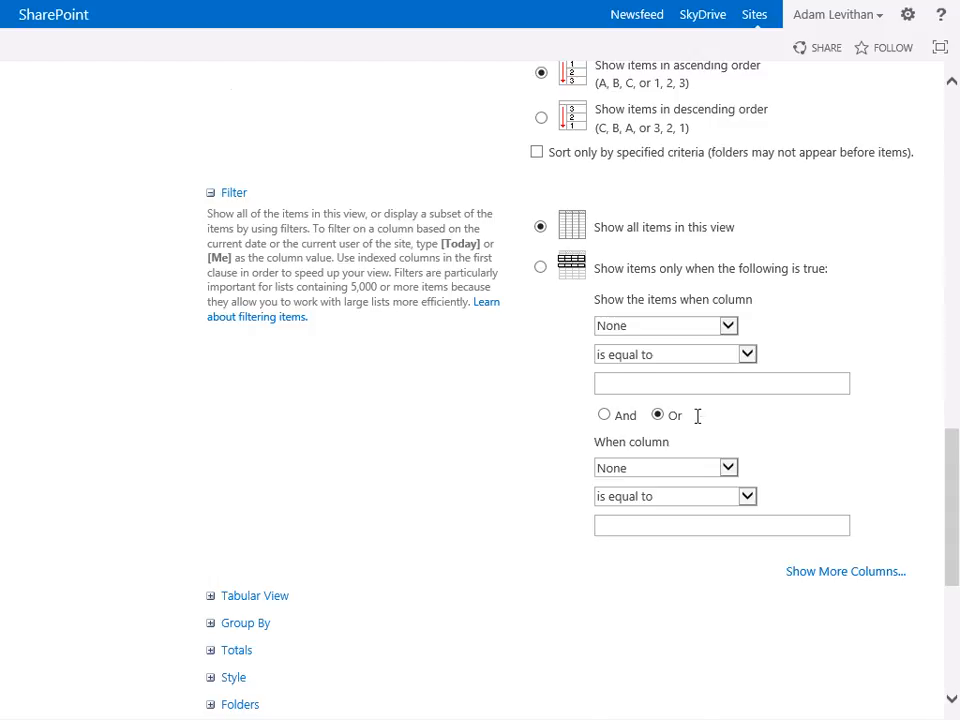
pyautogui.scroll(-2, 696, 422)
pyautogui.click(211, 428)
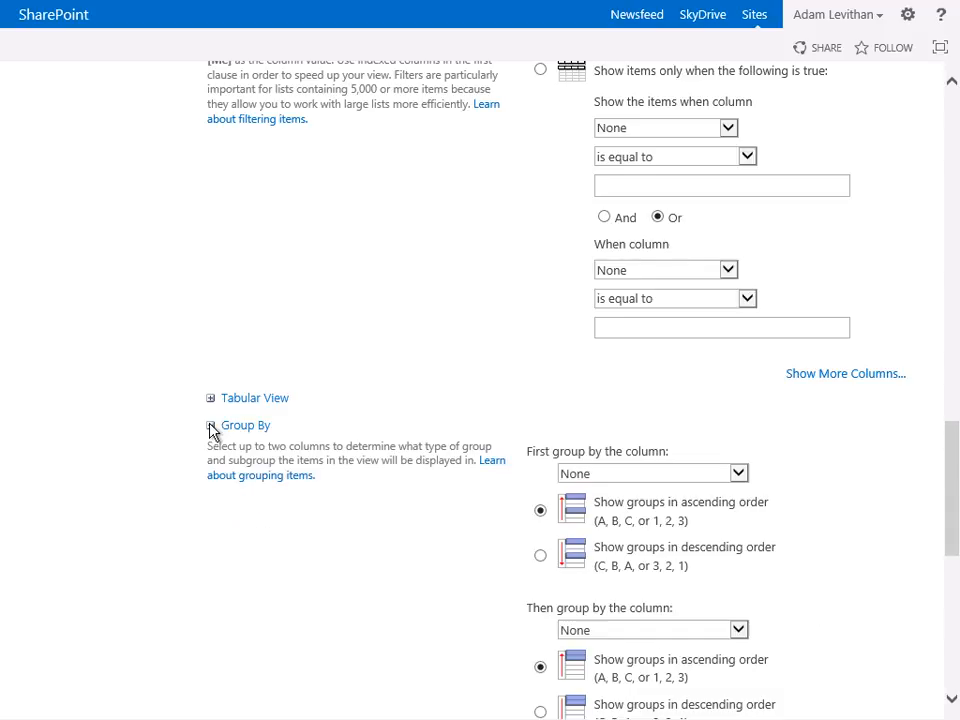
pyautogui.scroll(-1, 432, 459)
pyautogui.scroll(-1, 432, 459)
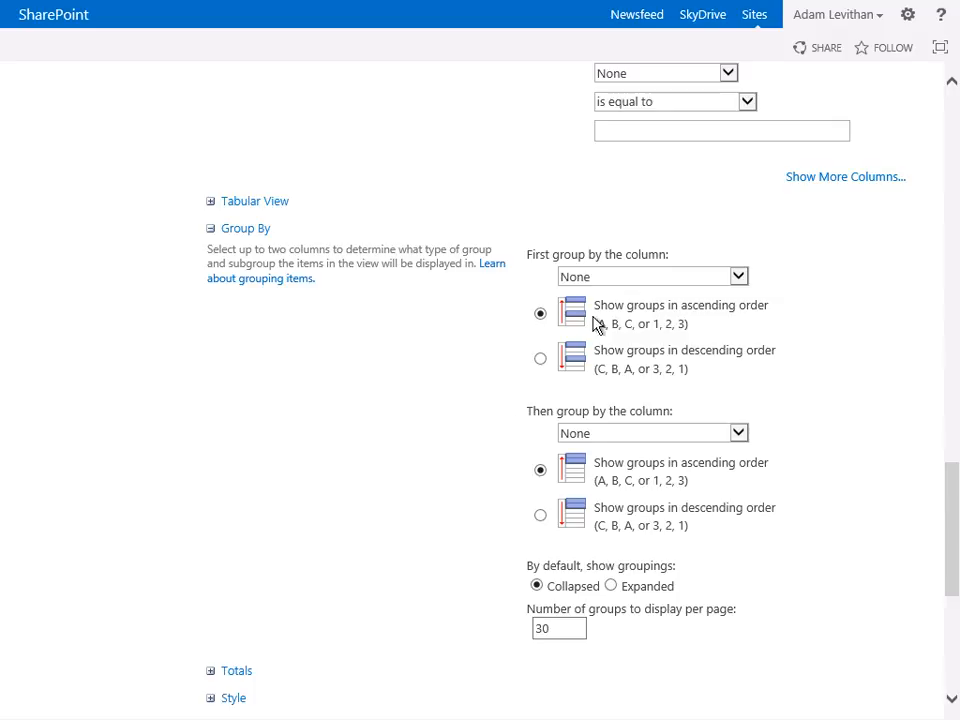
pyautogui.click(614, 280)
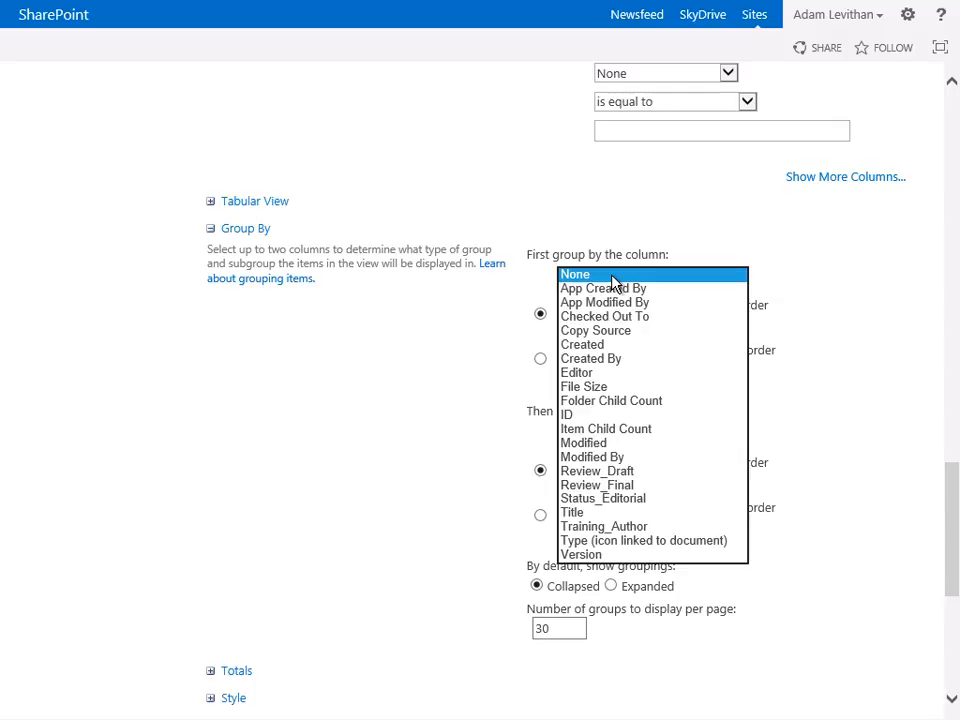
pyautogui.click(570, 498)
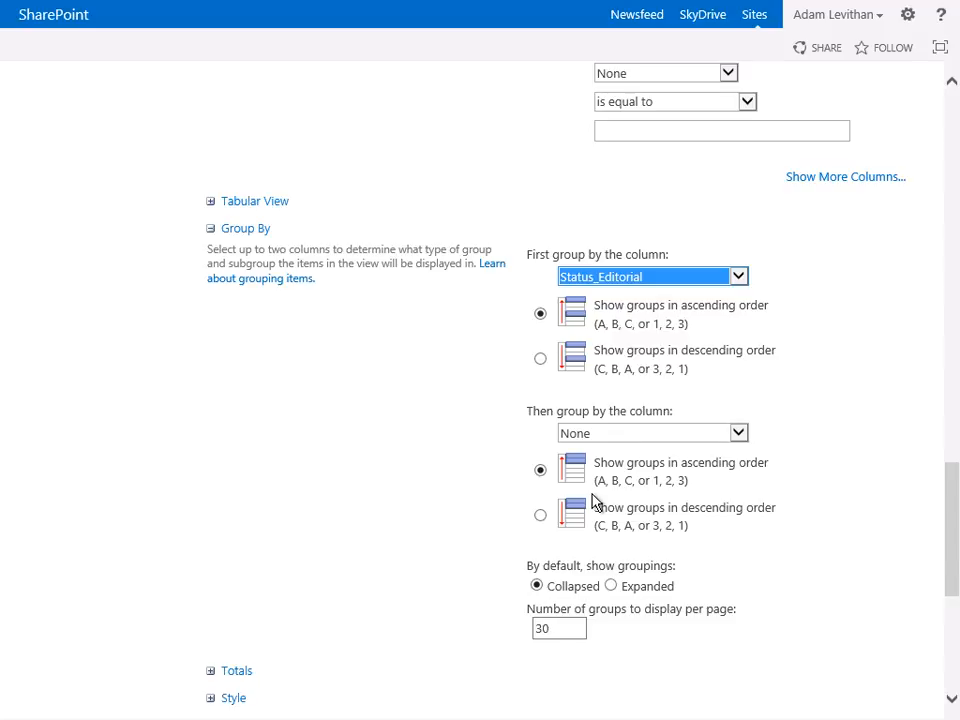
pyautogui.scroll(-5, 595, 500)
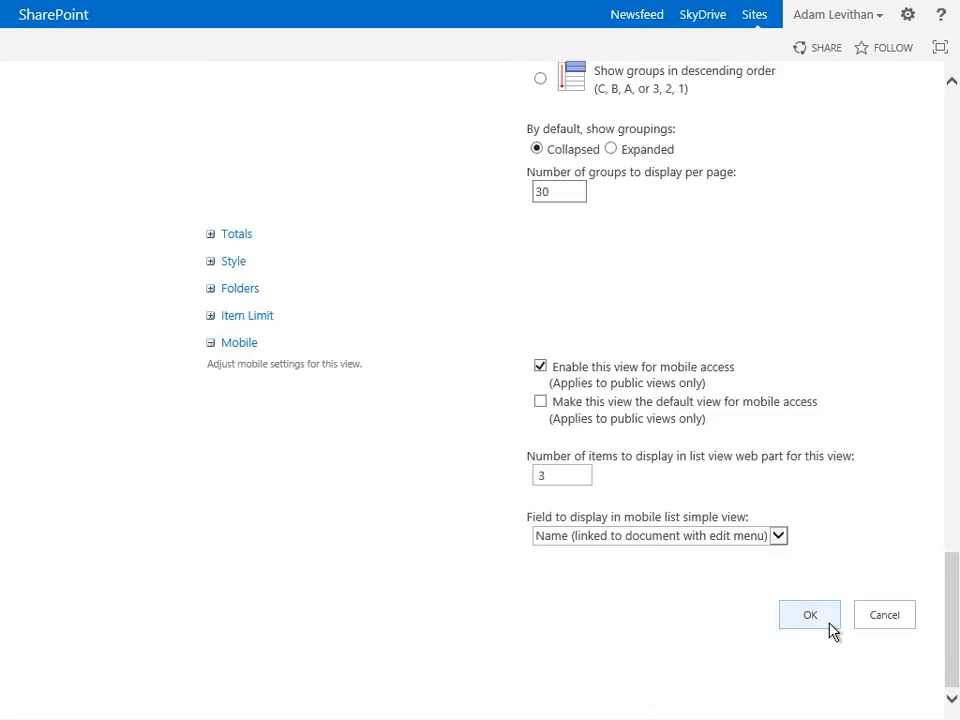
pyautogui.click(811, 615)
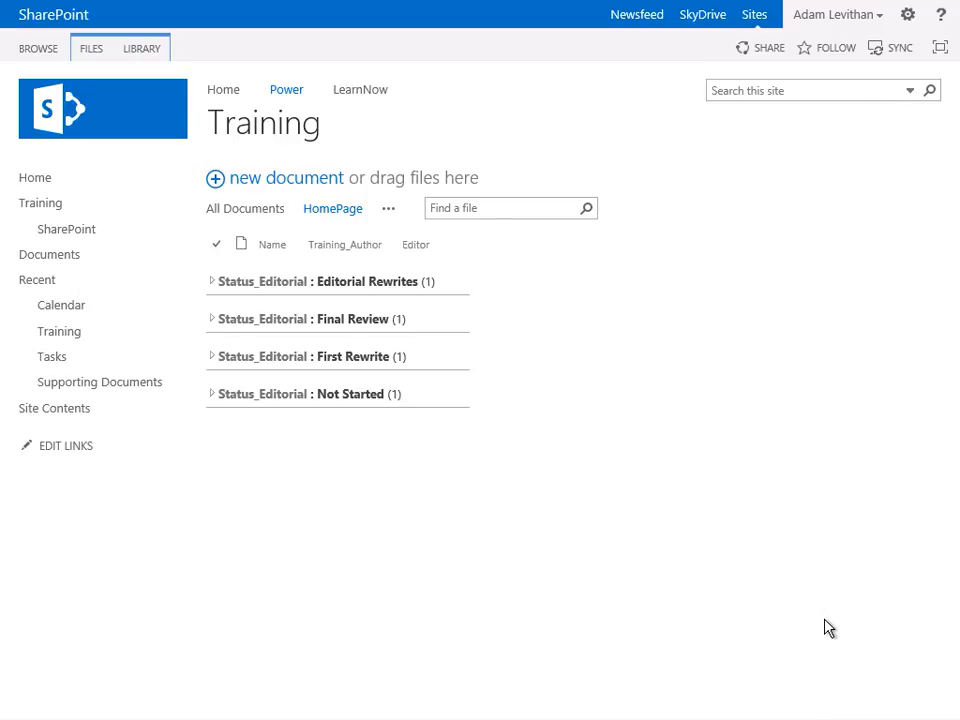
# - Expand and collapse the Editorial Rewrites group in the HomePage view
pyautogui.click(212, 283)
pyautogui.click(212, 283)
# - Create a new Calendar view of the Training library named FinalDraft
pyautogui.click(388, 212)
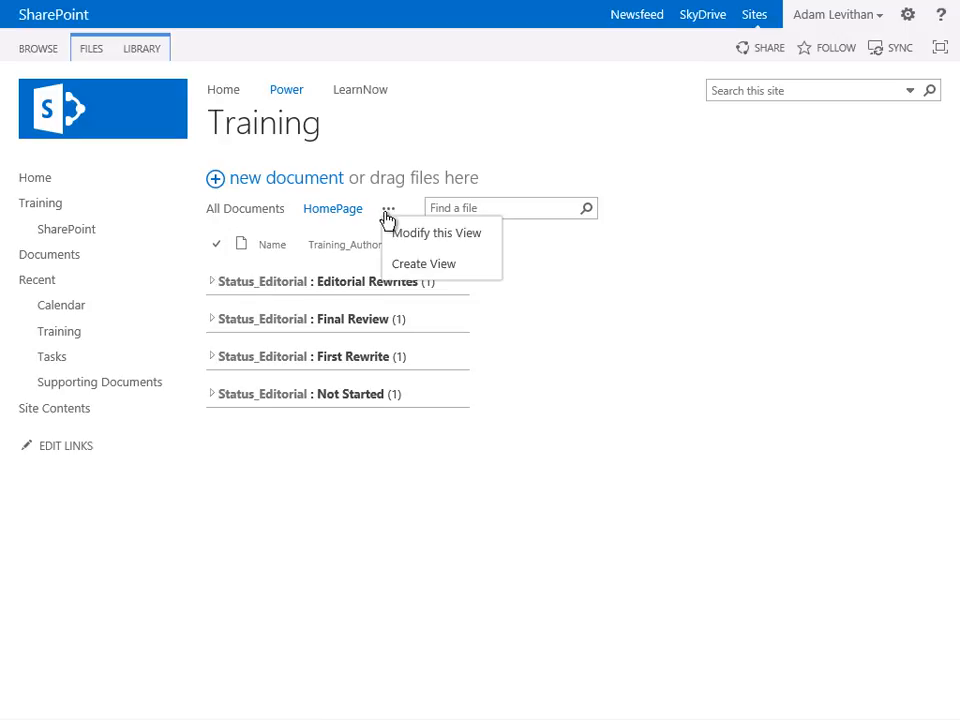
pyautogui.click(418, 268)
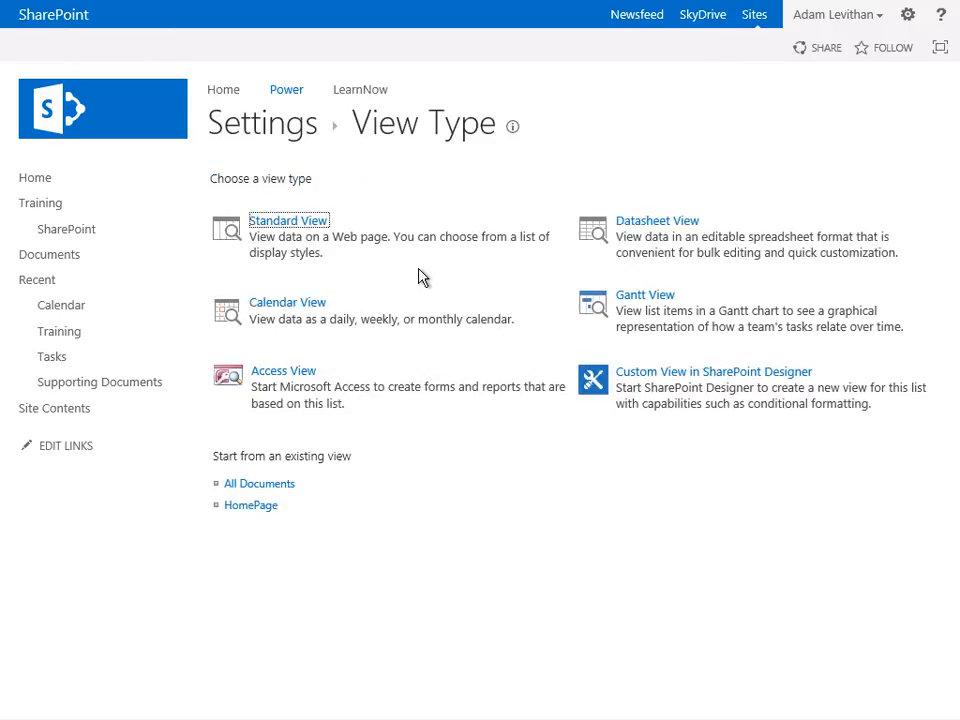
pyautogui.click(300, 306)
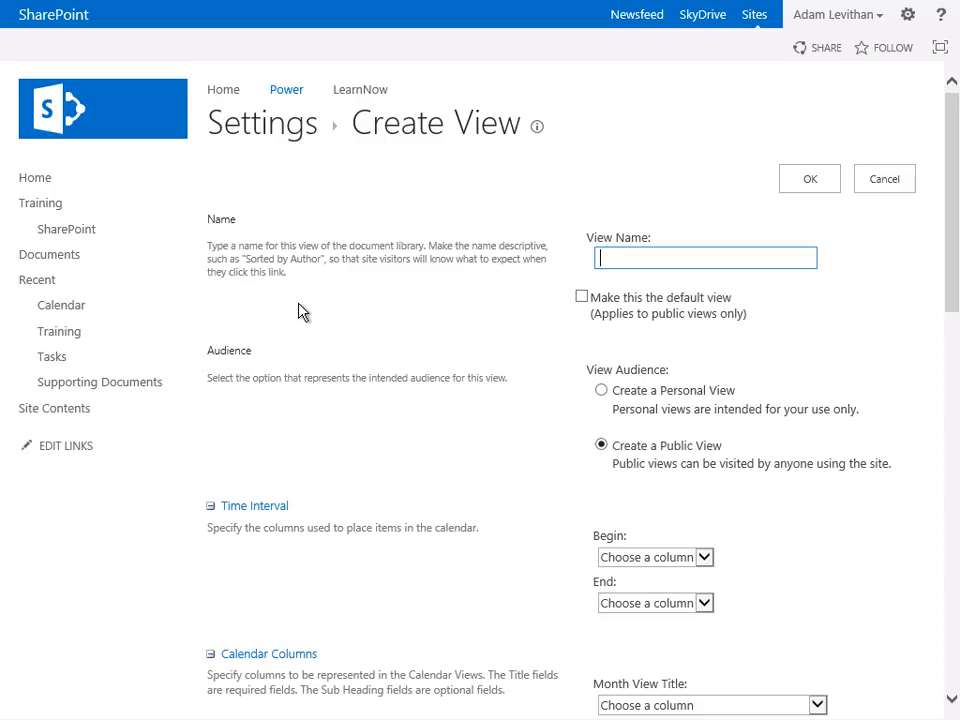
pyautogui.write('FinalDraft')
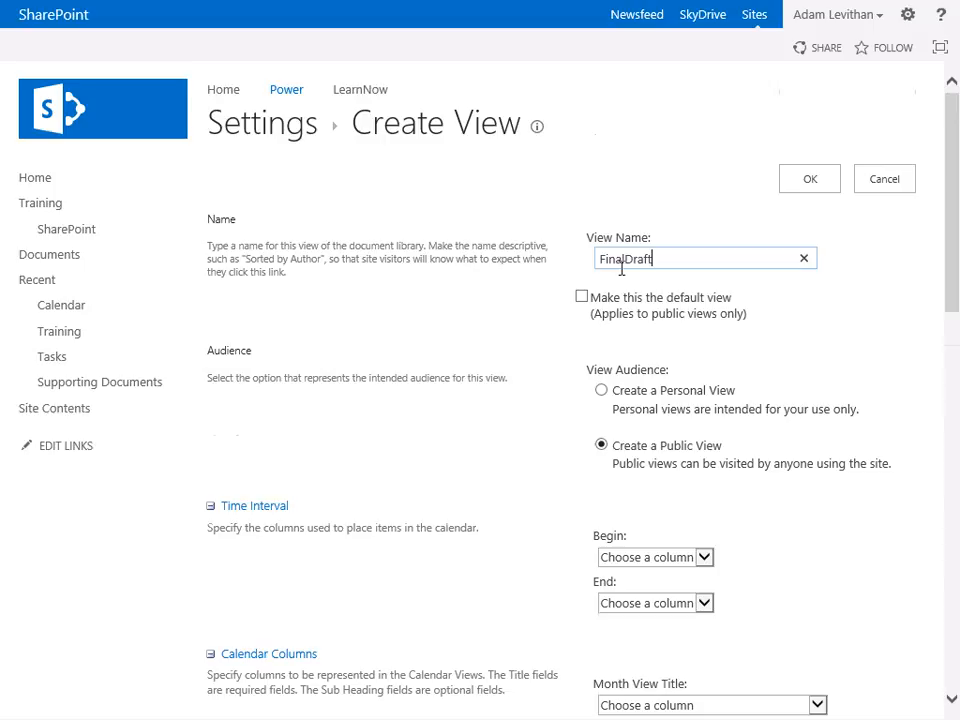
# - Set both the Begin and End time interval columns to Review_Final
pyautogui.scroll(-3, 618, 268)
pyautogui.click(654, 264)
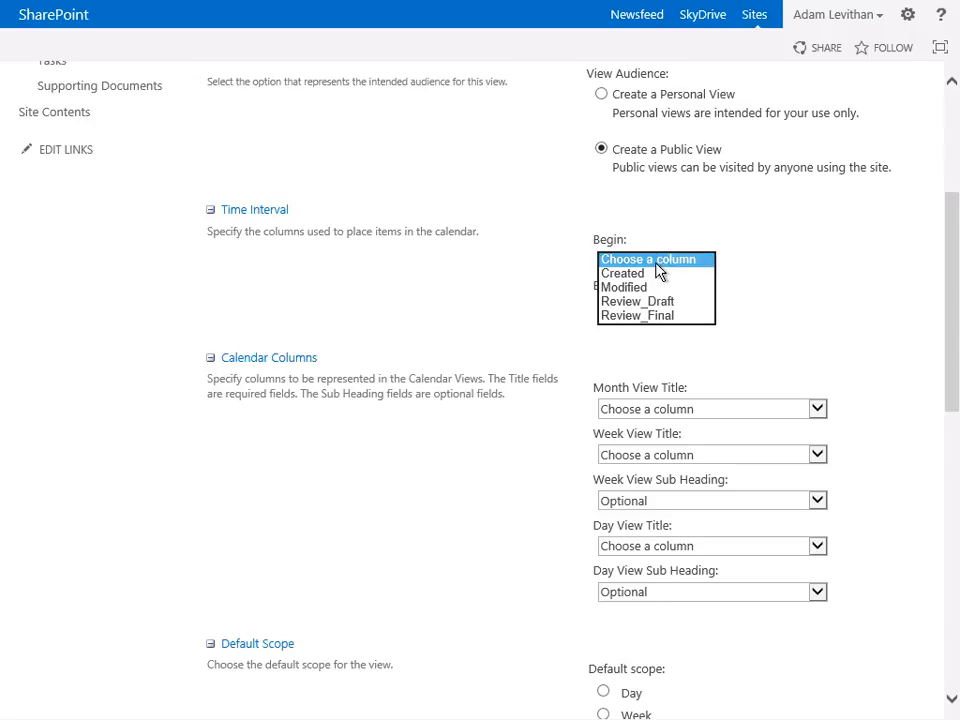
pyautogui.click(645, 316)
pyautogui.click(647, 309)
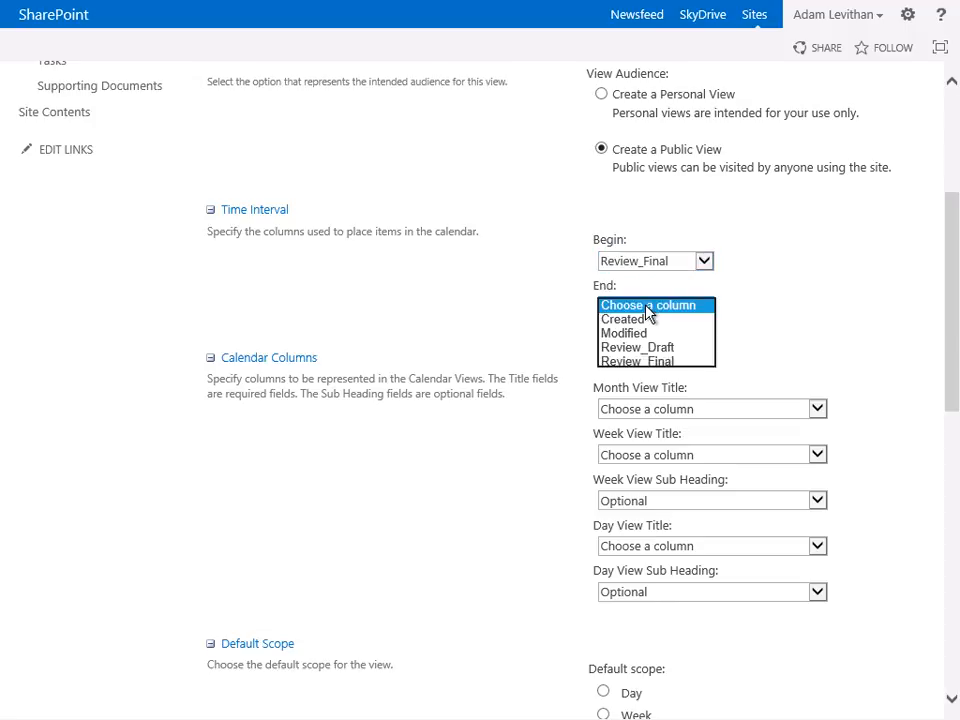
pyautogui.click(654, 364)
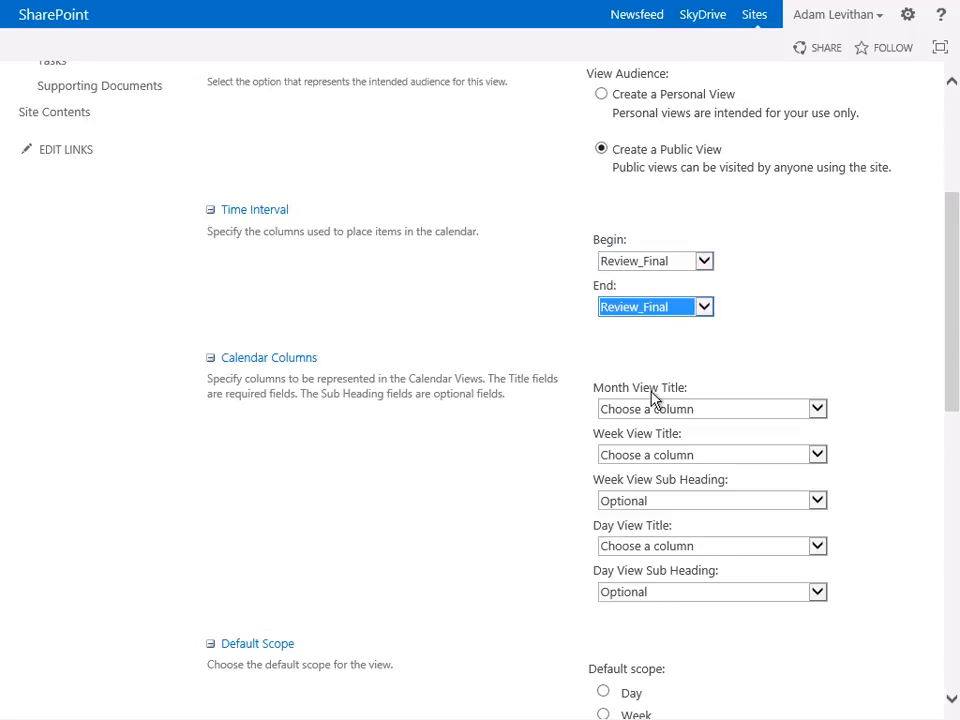
# - Set the Month, Week and Day view titles of the calendar to the Title column
pyautogui.click(655, 408)
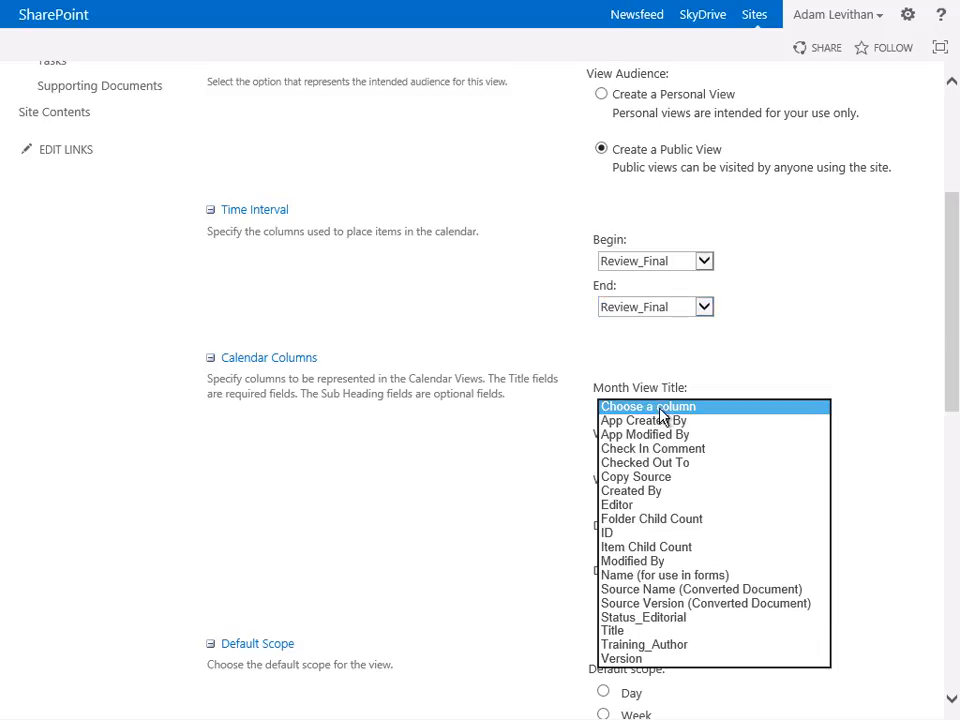
pyautogui.click(654, 632)
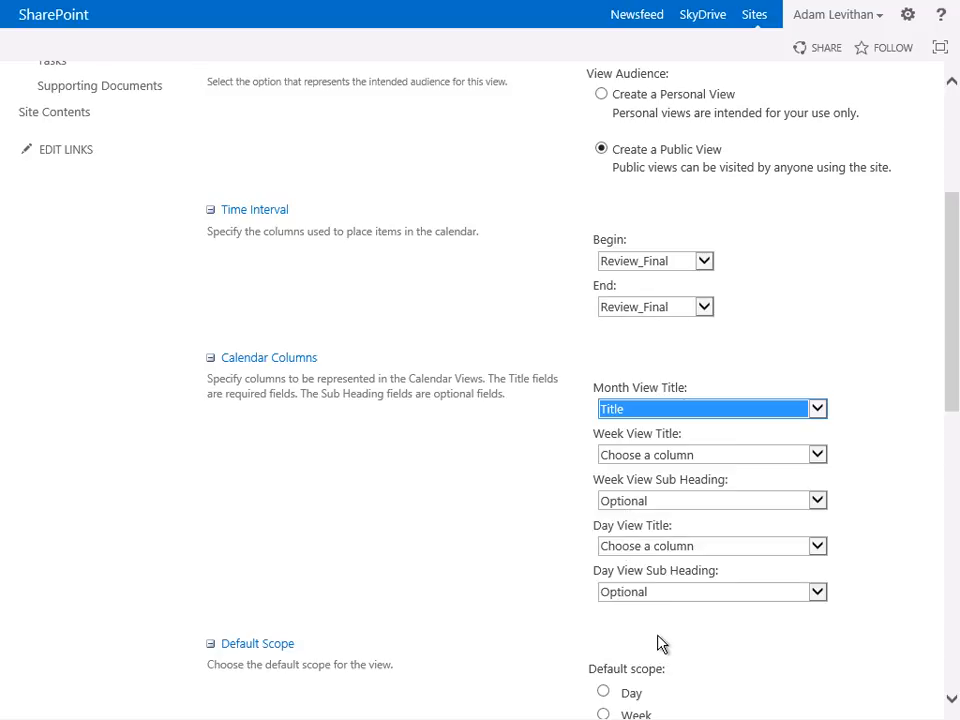
pyautogui.click(626, 456)
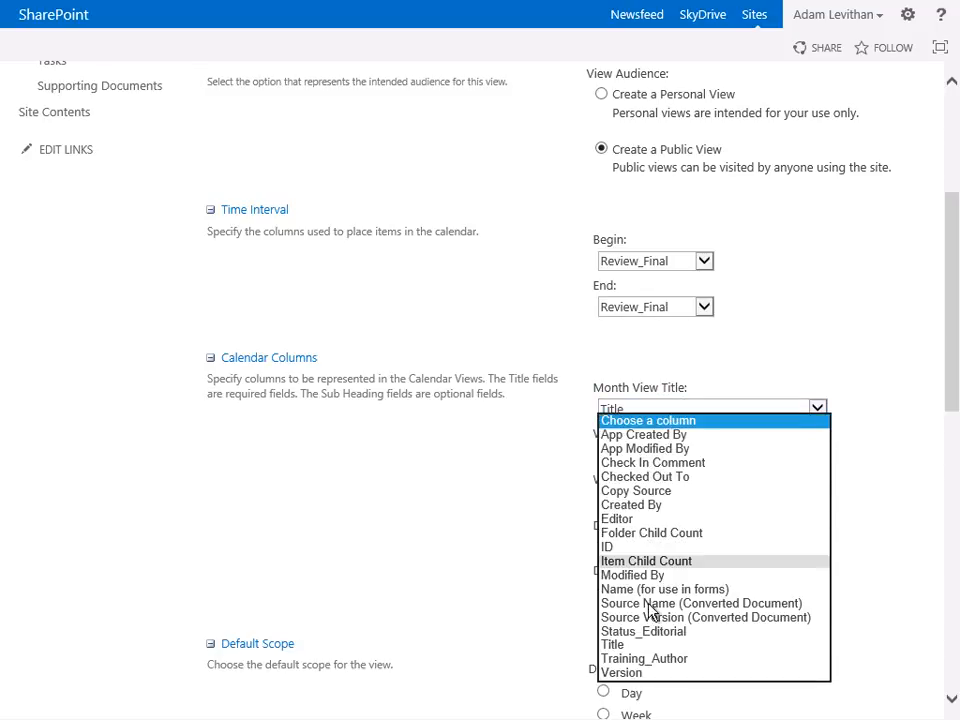
pyautogui.click(622, 645)
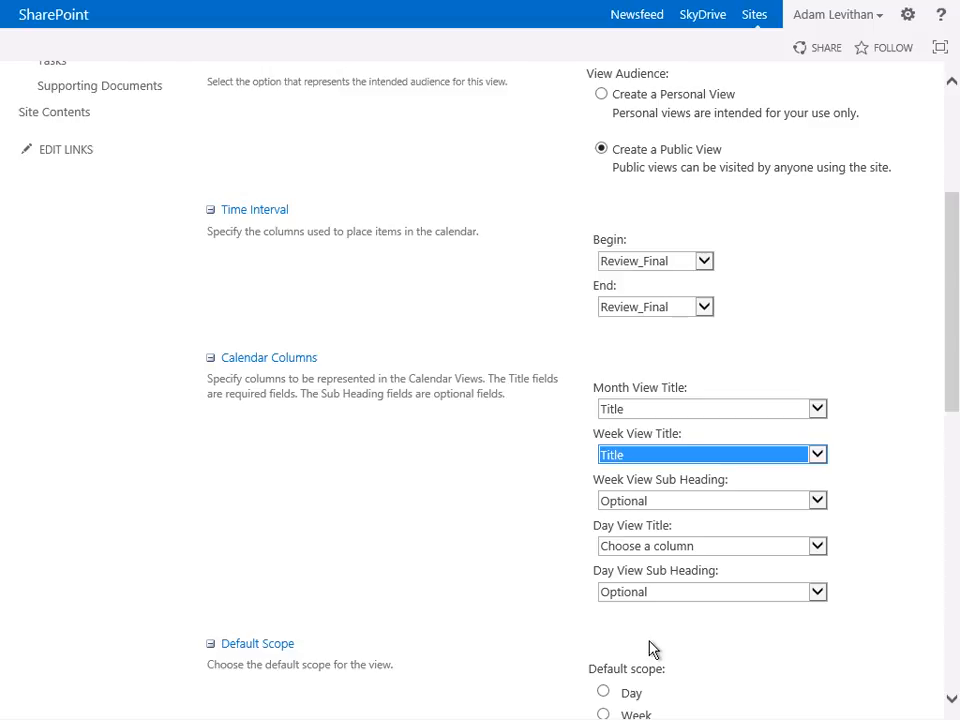
pyautogui.click(656, 548)
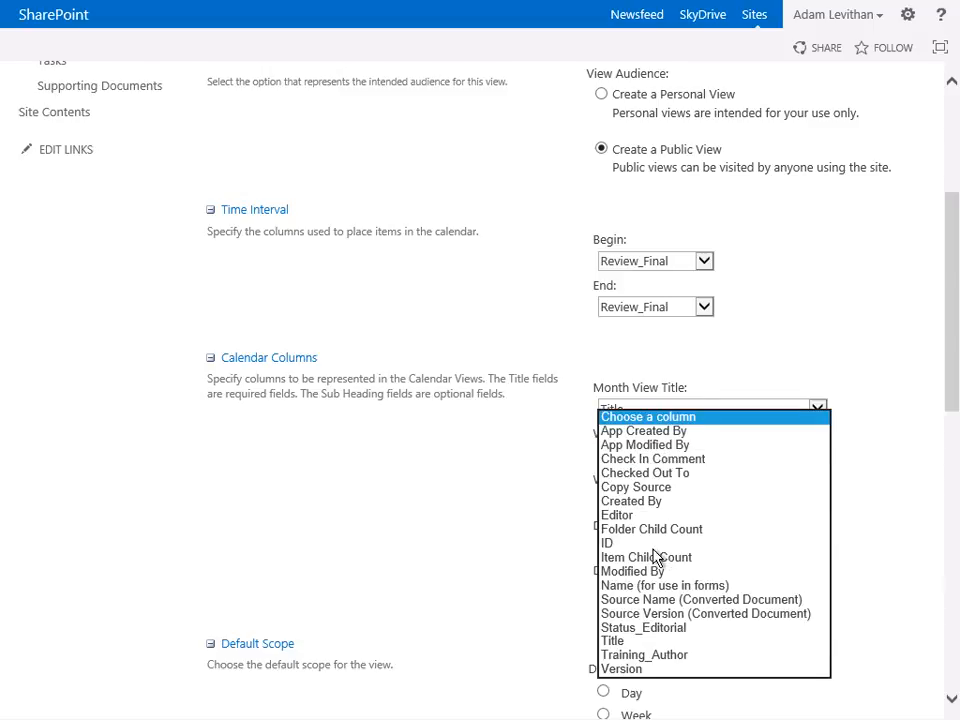
pyautogui.click(640, 628)
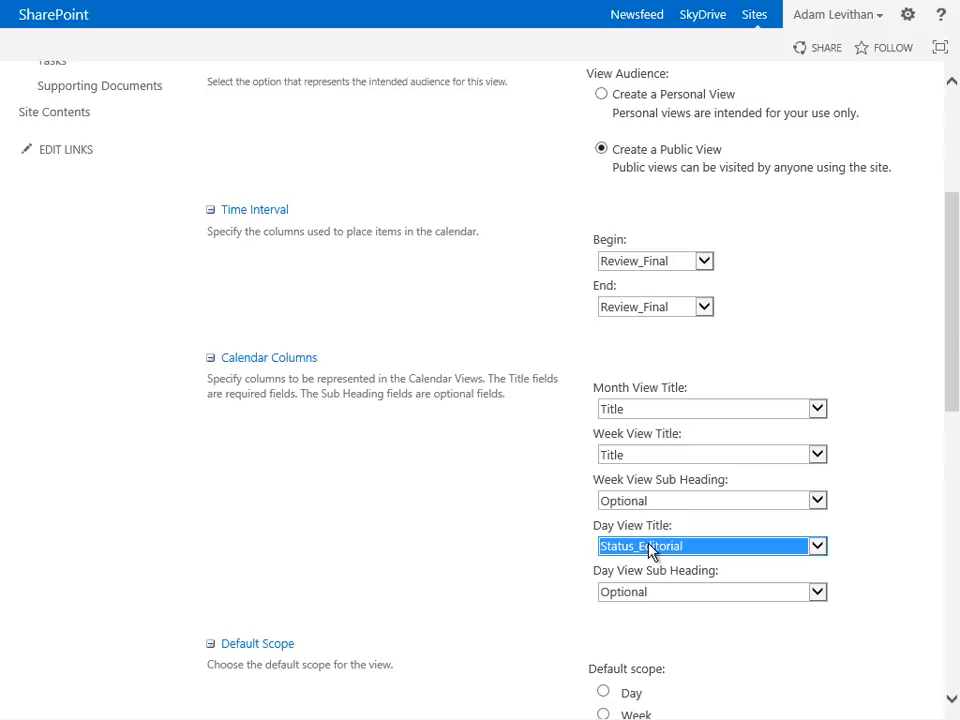
pyautogui.click(650, 548)
pyautogui.click(644, 528)
pyautogui.click(664, 624)
# - Save the FinalDraft calendar view with the Month default scope
pyautogui.scroll(-4, 664, 620)
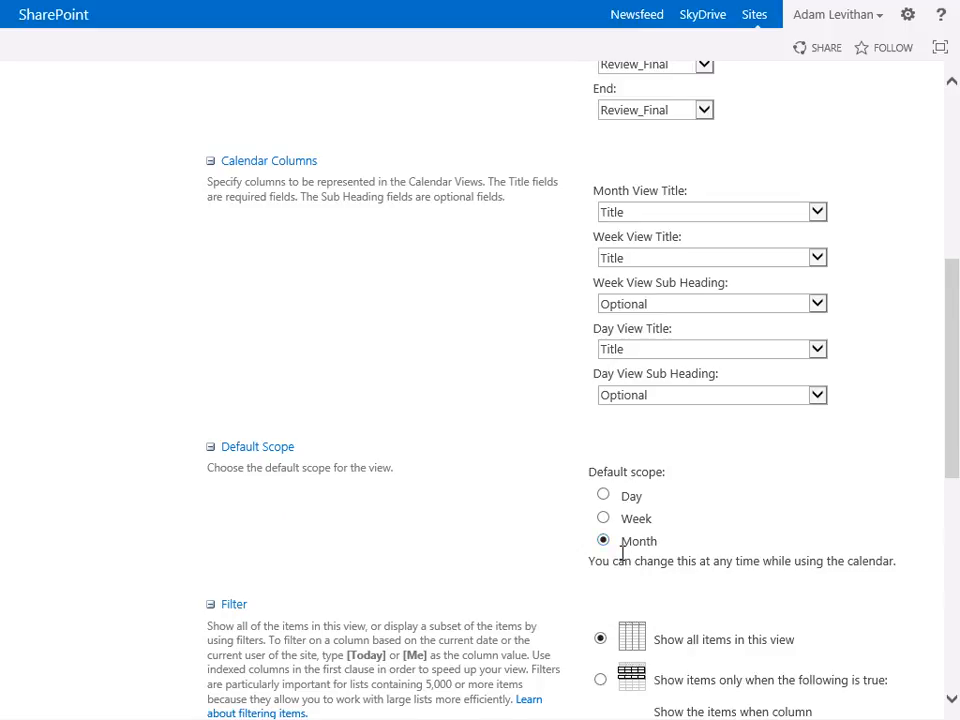
pyautogui.scroll(-8, 622, 555)
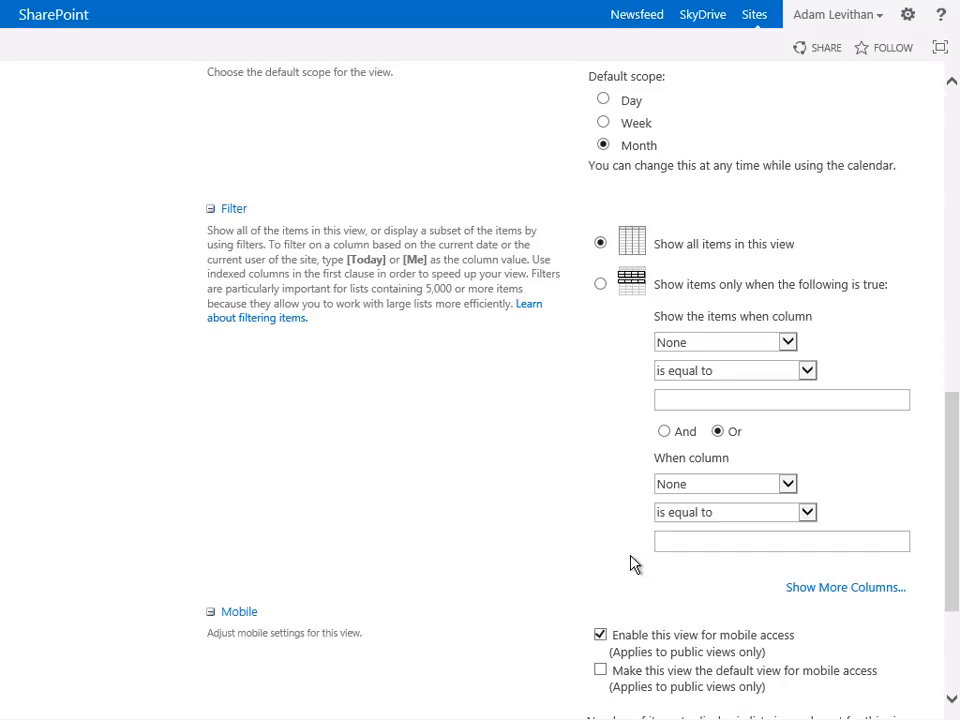
pyautogui.scroll(-3, 631, 560)
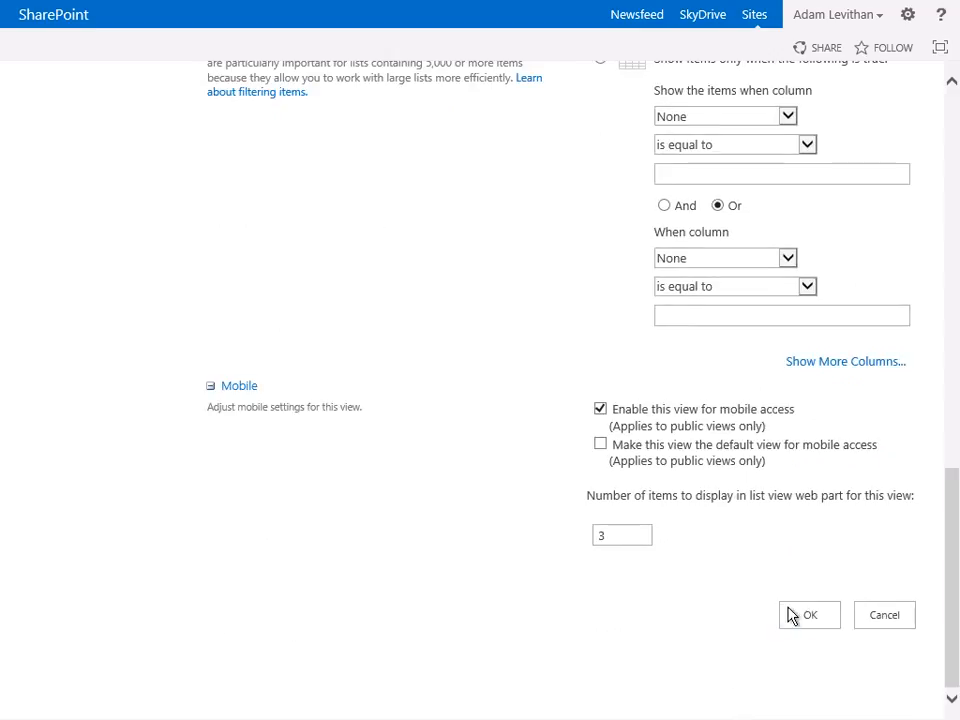
pyautogui.click(799, 620)
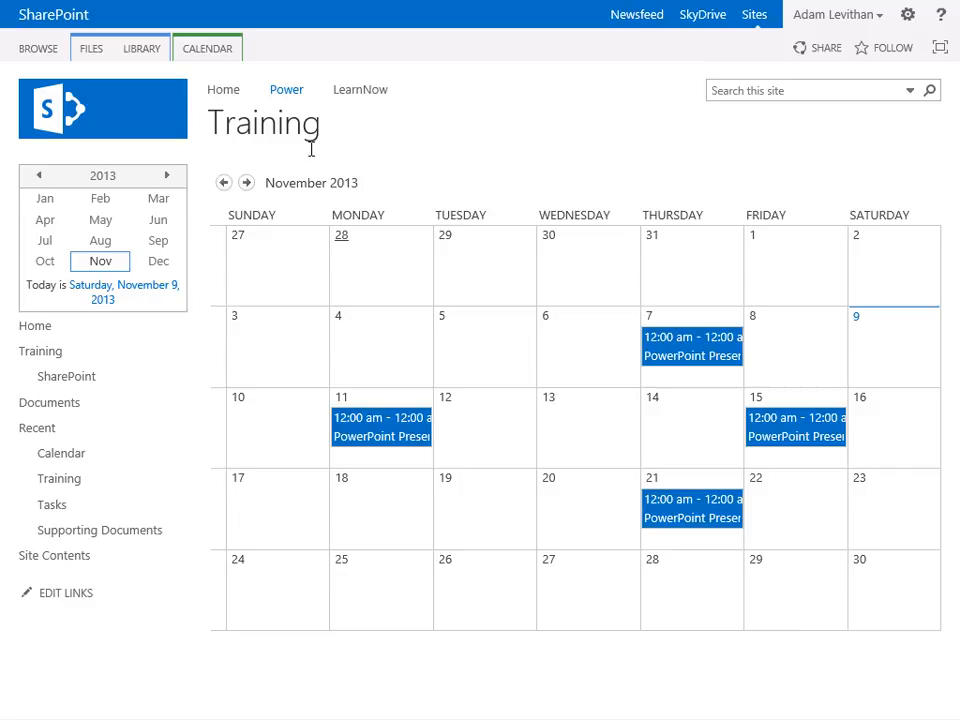
pyautogui.click(210, 47)
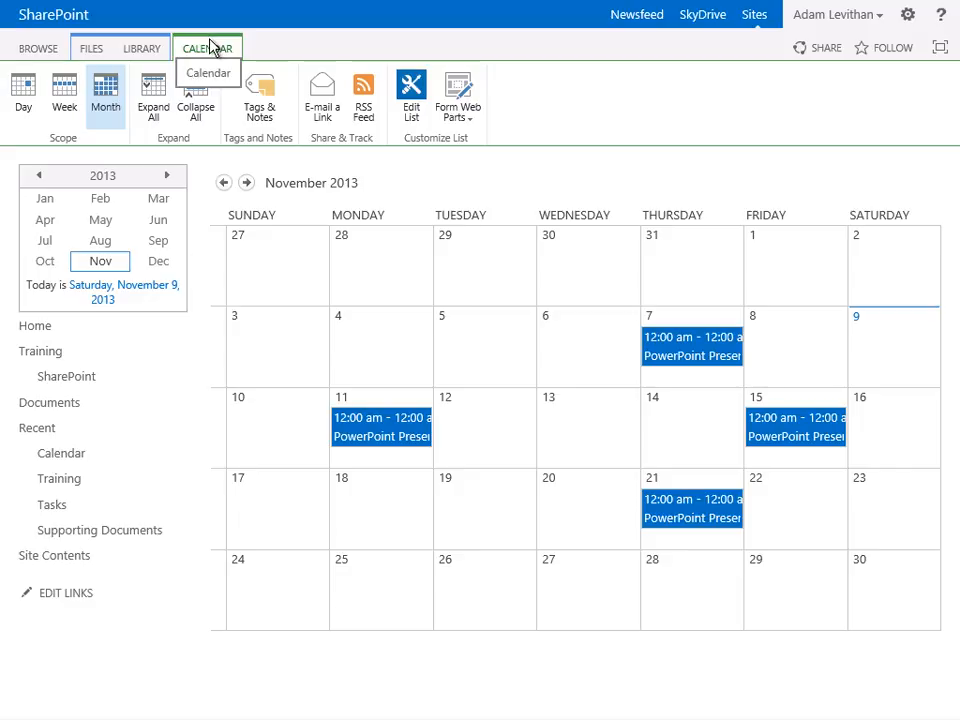
pyautogui.click(145, 50)
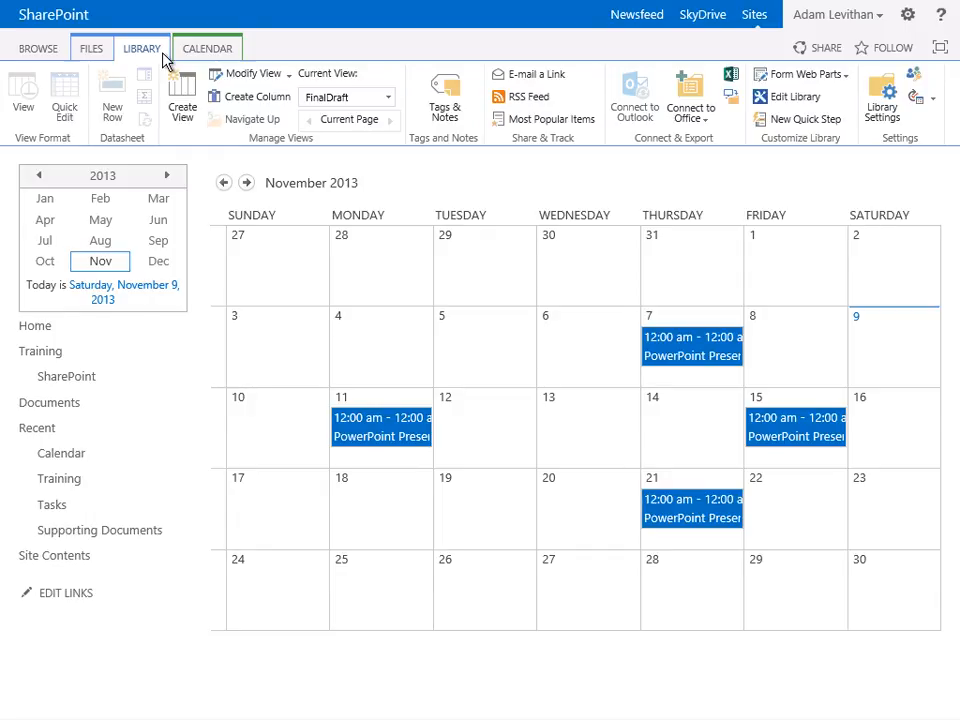
# - Open the Tasks list and create a new standard view named Meeting
pyautogui.click(52, 505)
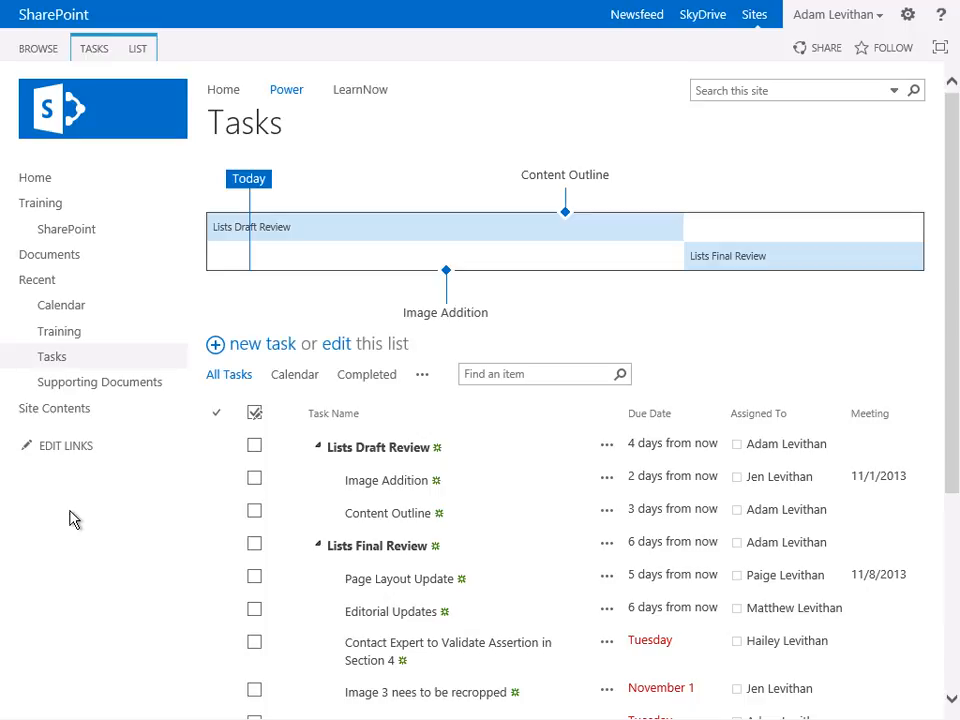
pyautogui.click(422, 375)
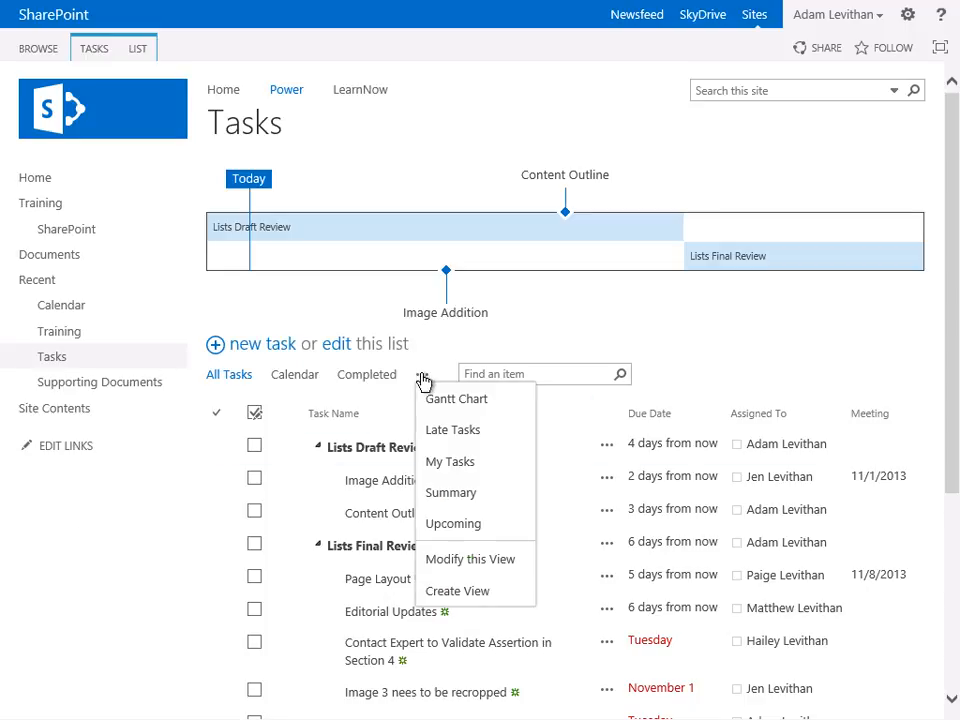
pyautogui.click(449, 593)
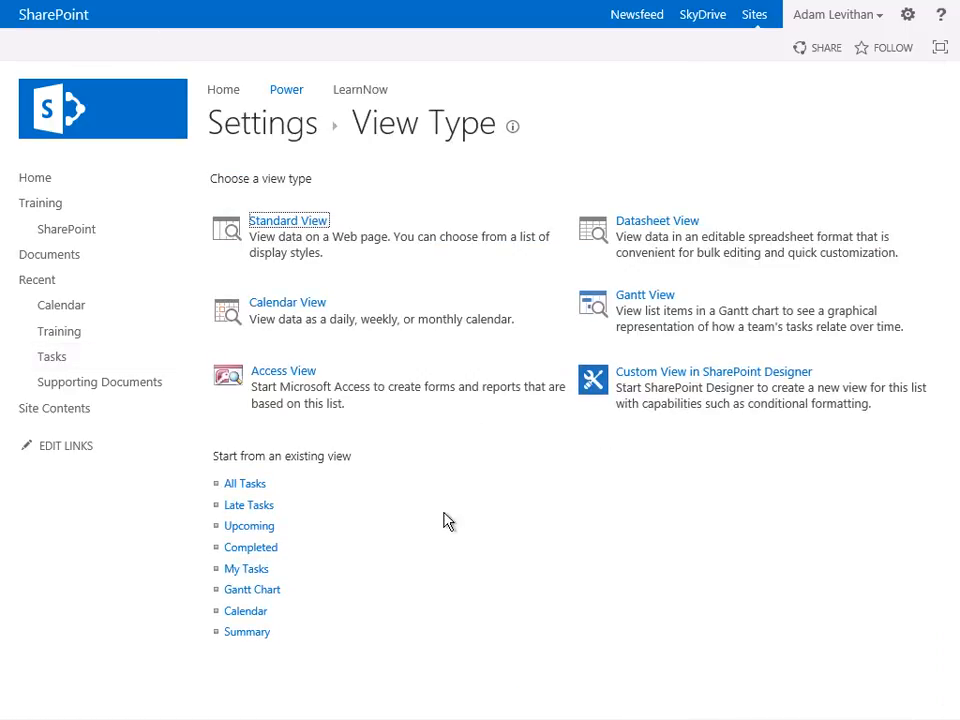
pyautogui.click(287, 221)
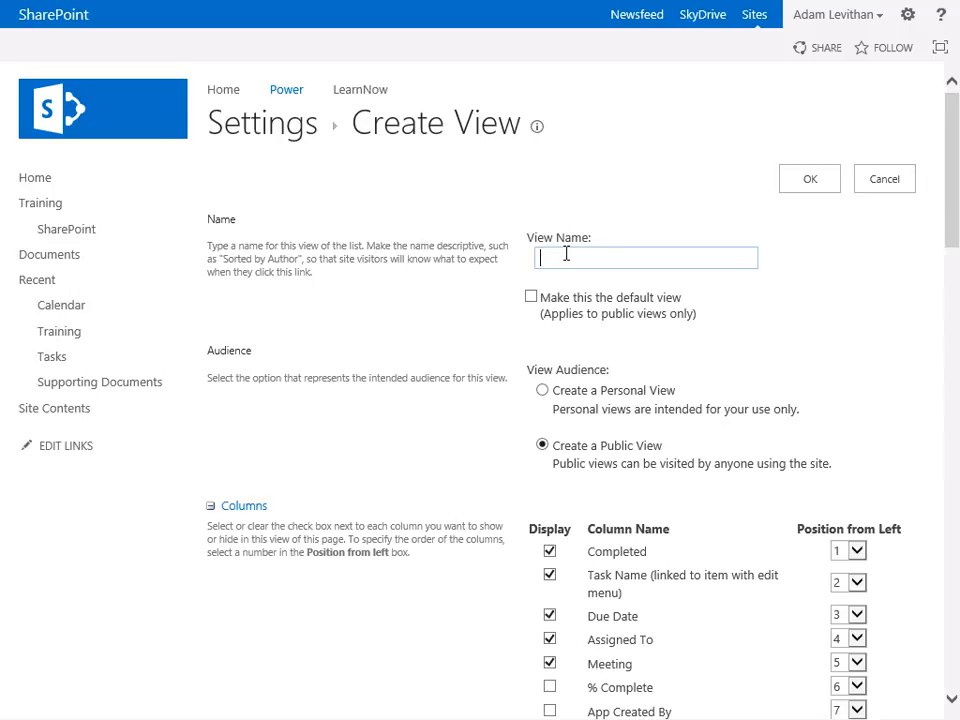
pyautogui.write('Meeting')
# - Hide the Meeting column and show the Start Date and Description columns in the Meeting view
pyautogui.scroll(-3, 578, 263)
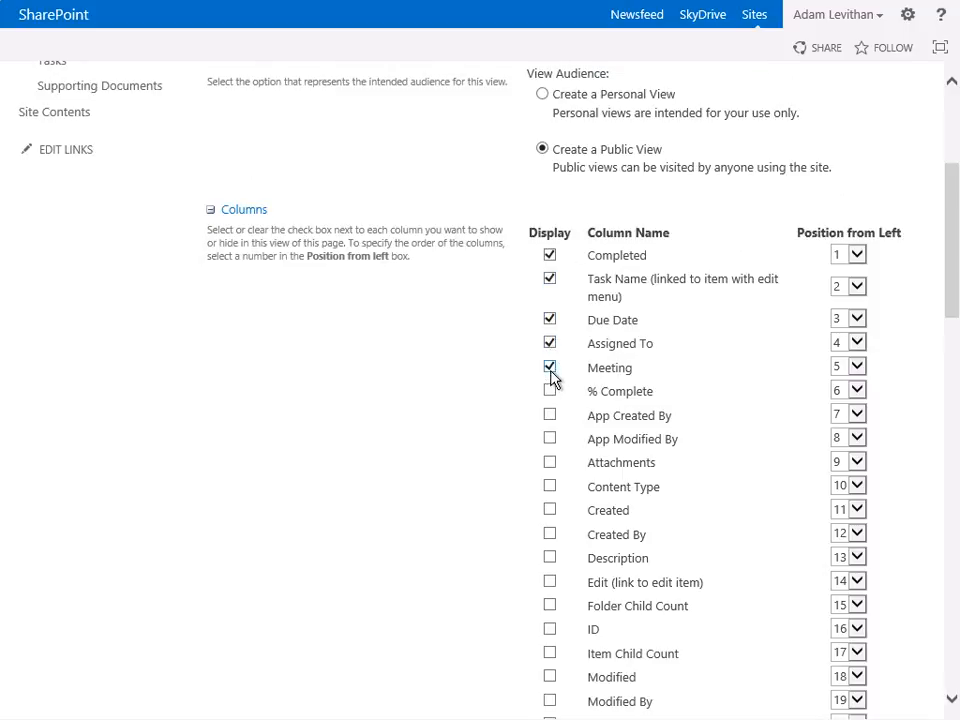
pyautogui.scroll(-2, 552, 375)
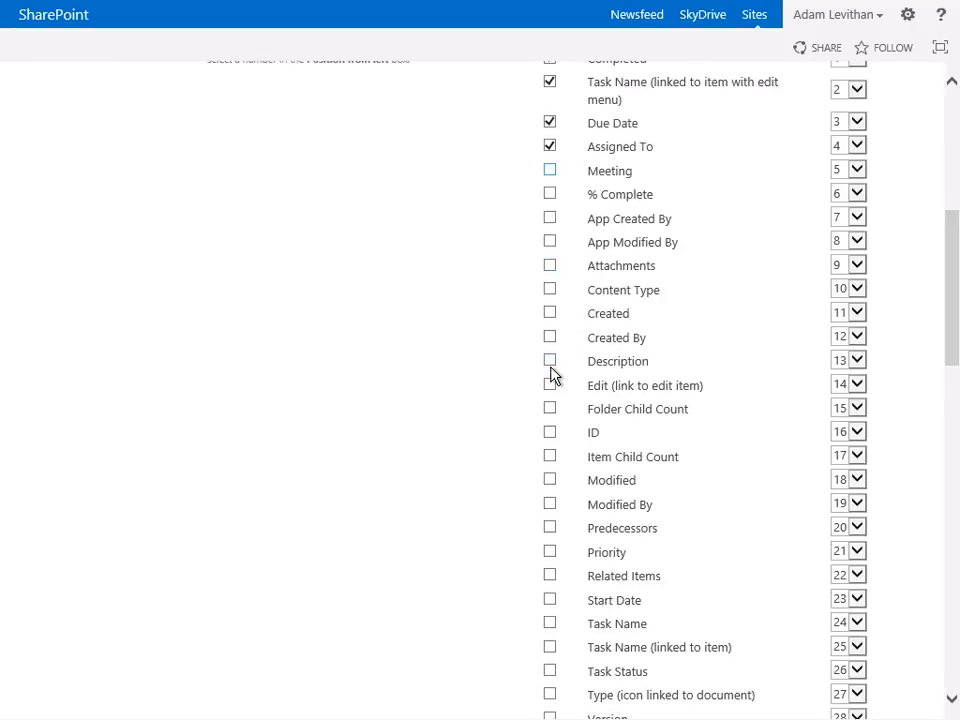
pyautogui.click(550, 600)
pyautogui.click(550, 362)
# - Set the Meeting view's style to Newsletter and save the view
pyautogui.scroll(-6, 585, 480)
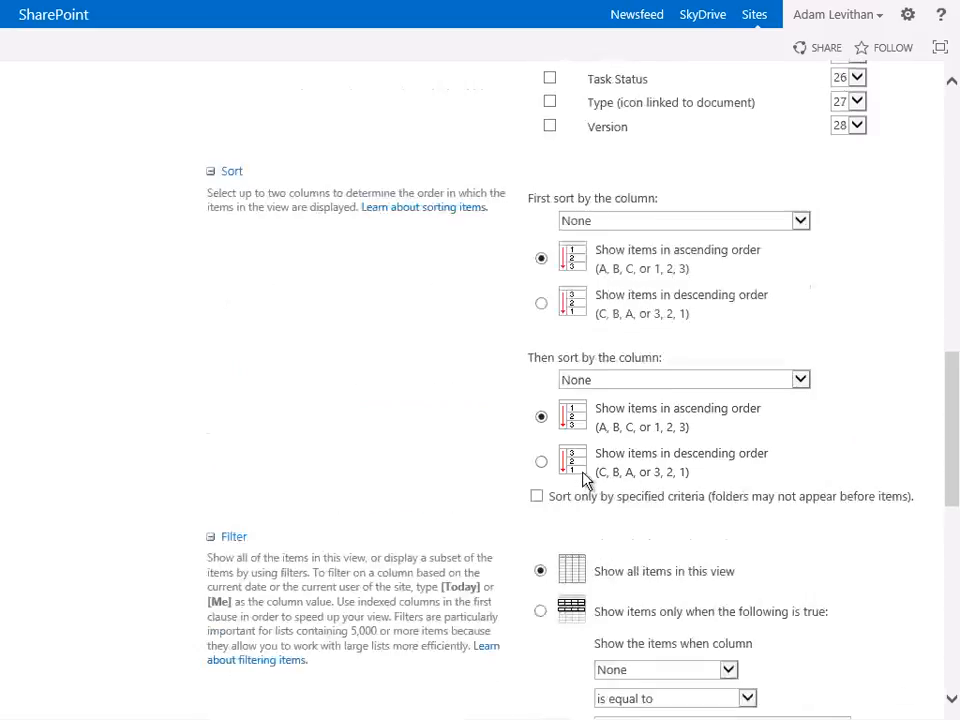
pyautogui.scroll(-6, 585, 480)
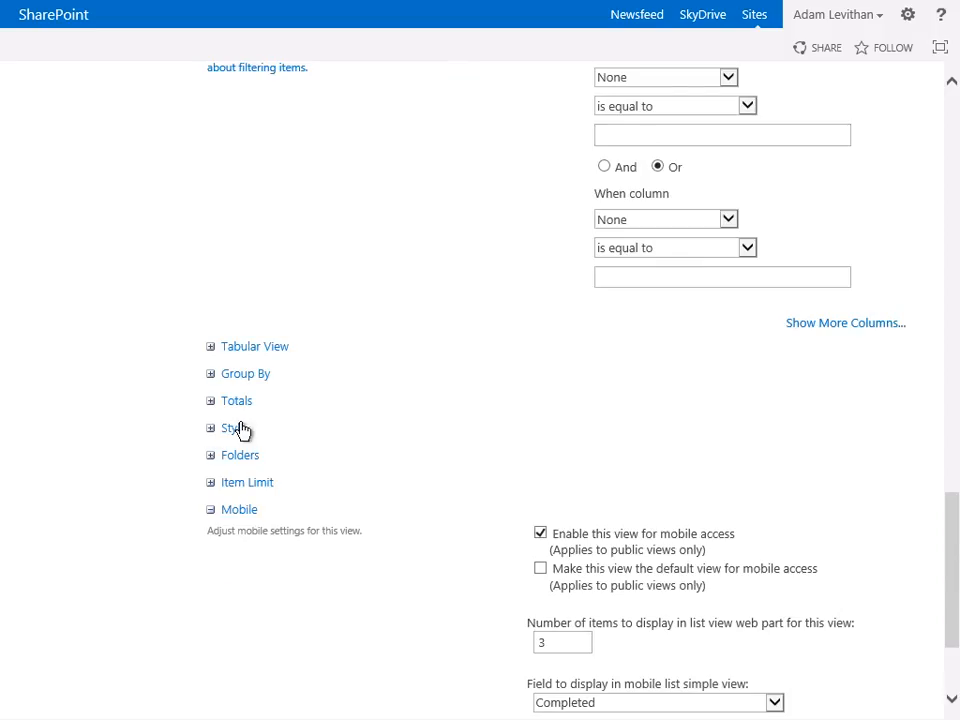
pyautogui.click(211, 428)
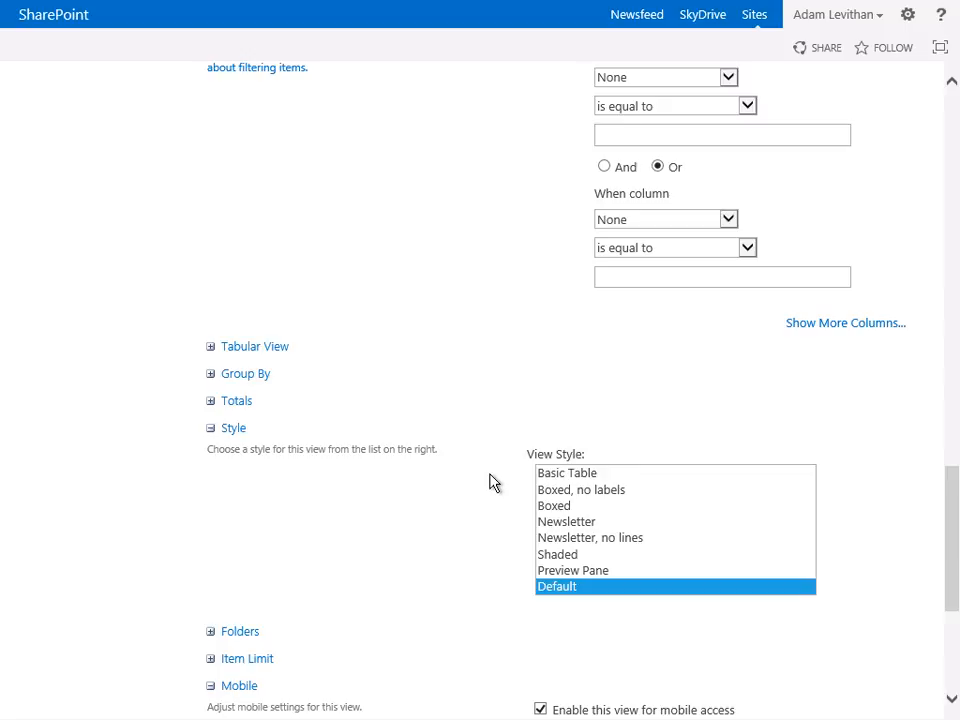
pyautogui.click(561, 524)
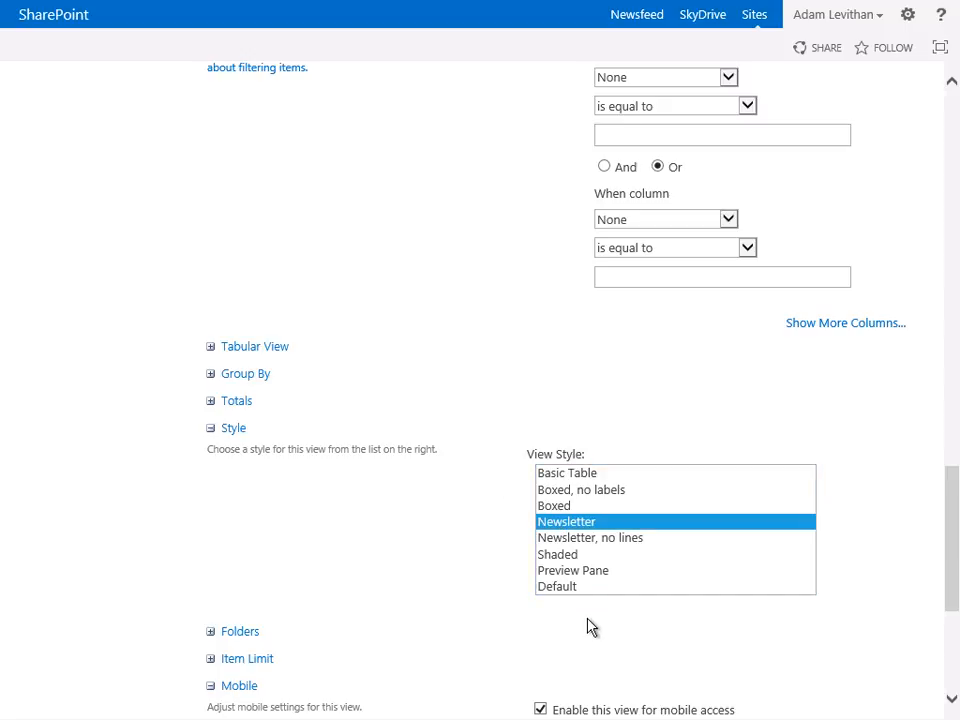
pyautogui.scroll(-3, 589, 620)
pyautogui.click(828, 629)
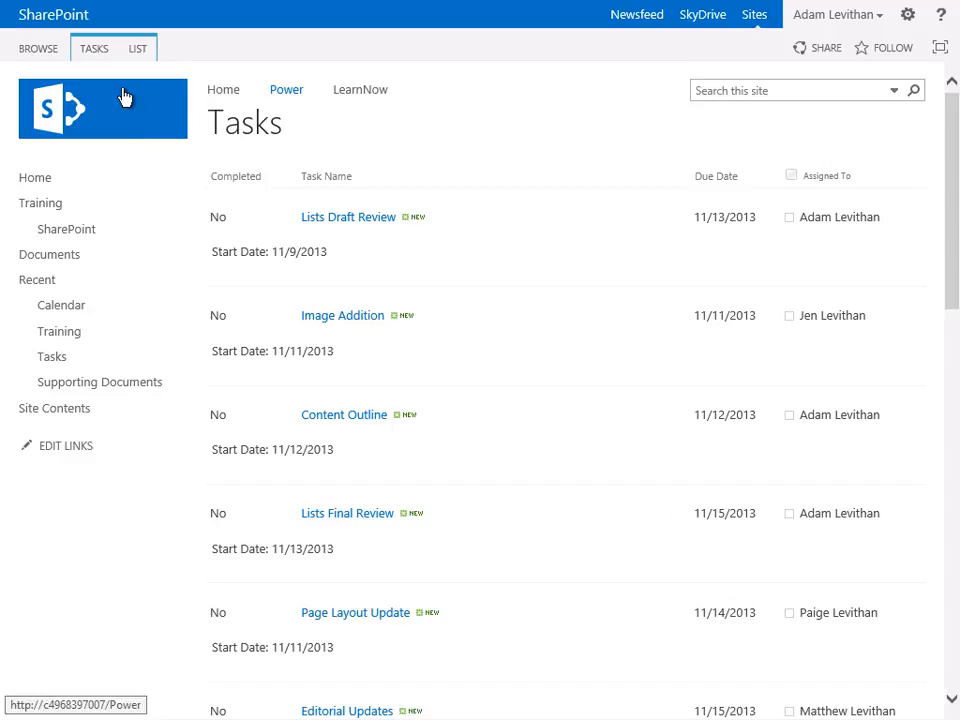
# - Group the Meeting view by the Meeting column and save the view
pyautogui.click(138, 50)
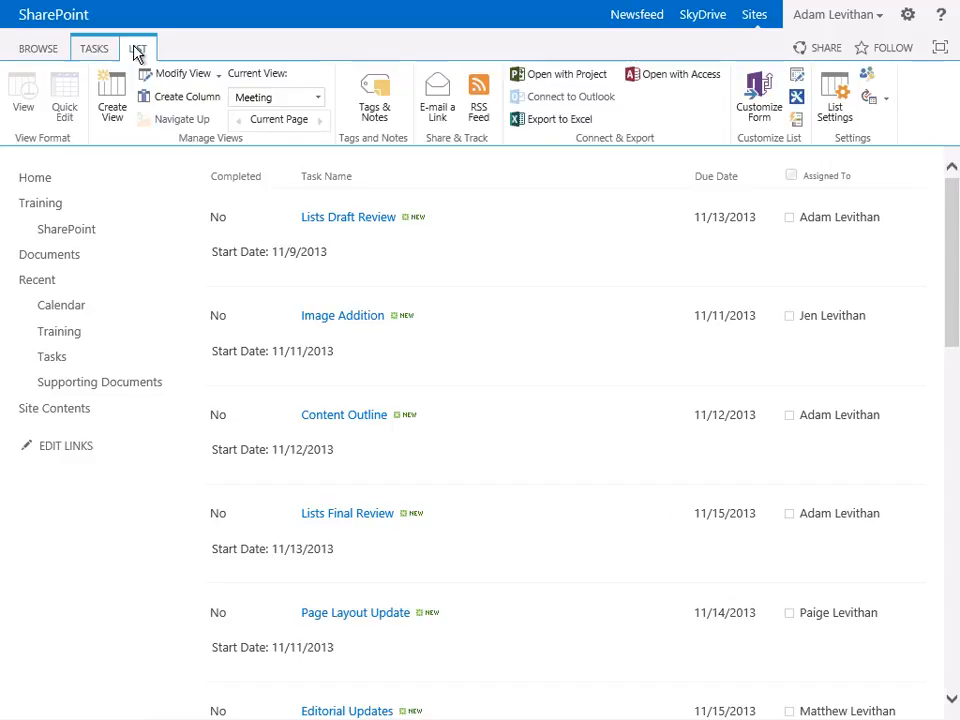
pyautogui.click(178, 80)
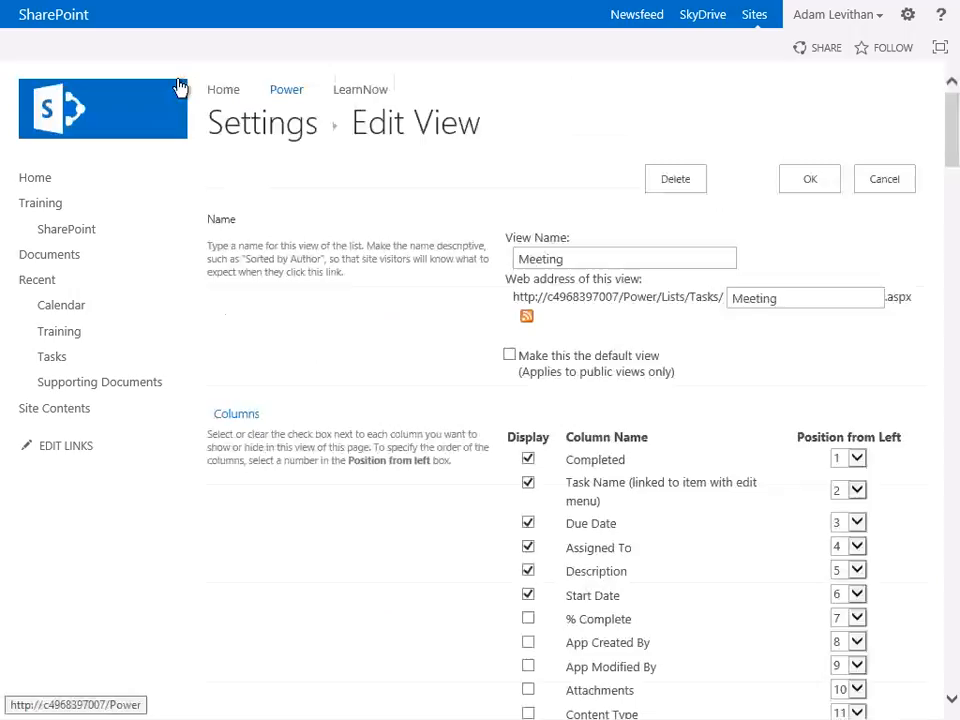
pyautogui.scroll(-10, 474, 456)
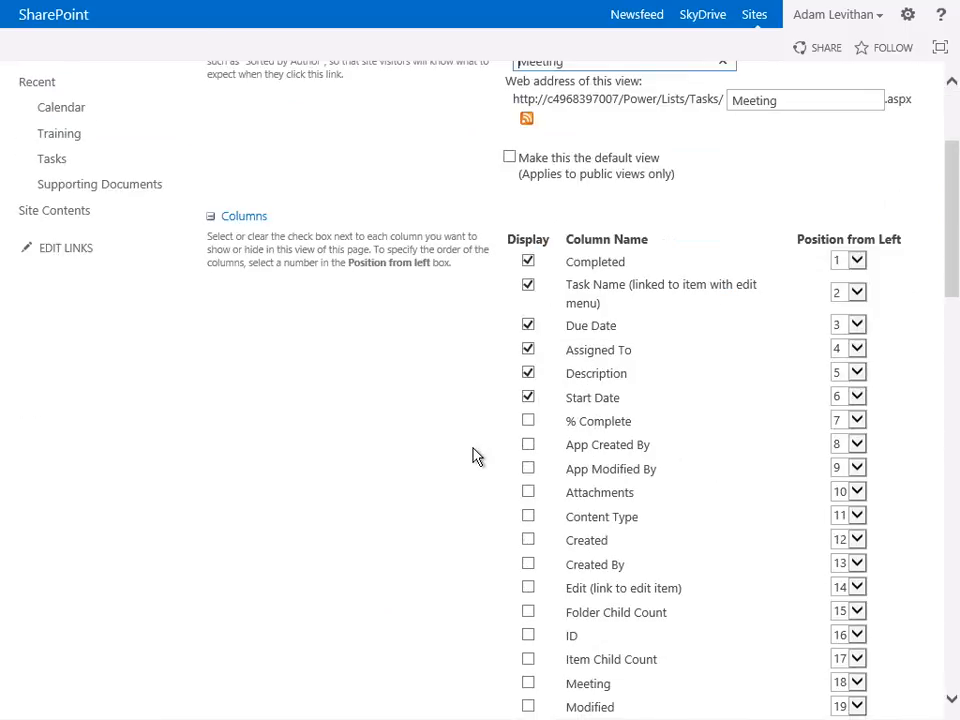
pyautogui.scroll(-6, 474, 450)
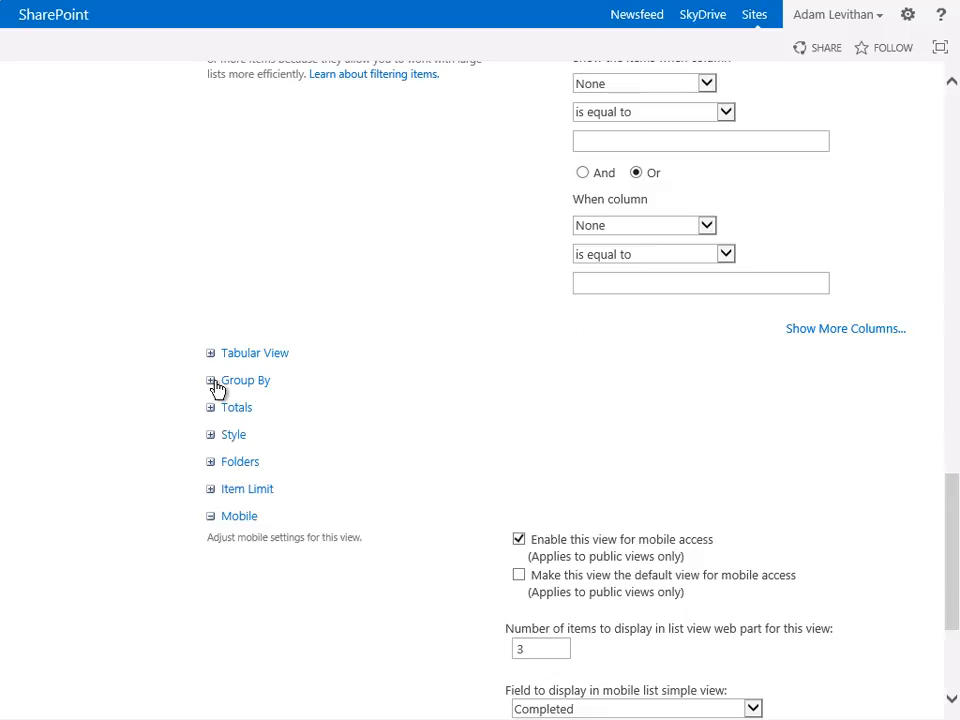
pyautogui.click(216, 386)
pyautogui.click(604, 434)
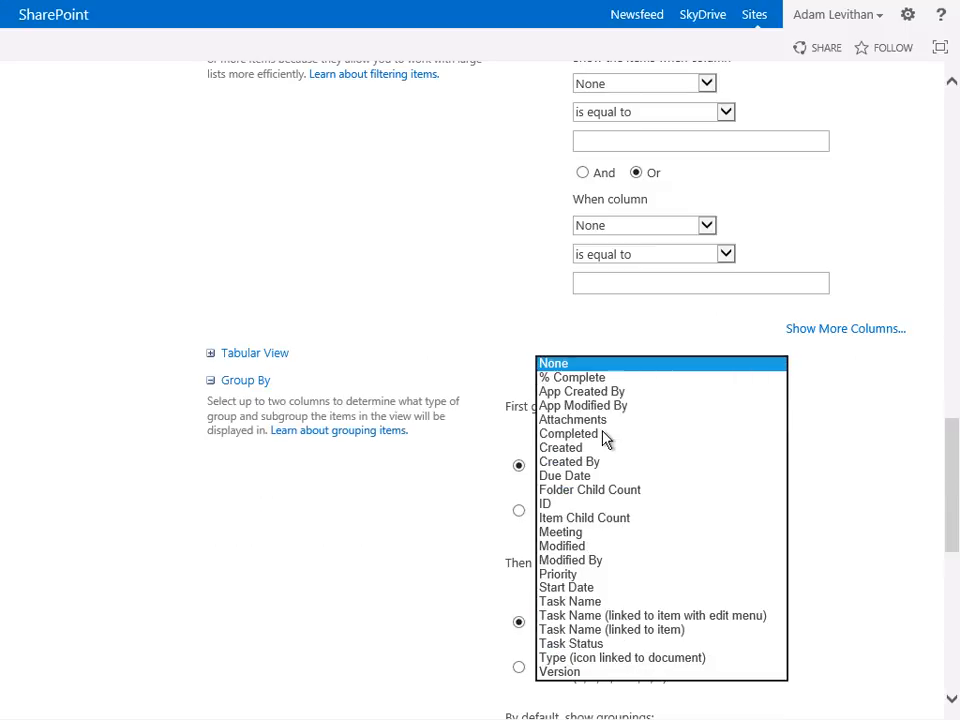
pyautogui.click(574, 535)
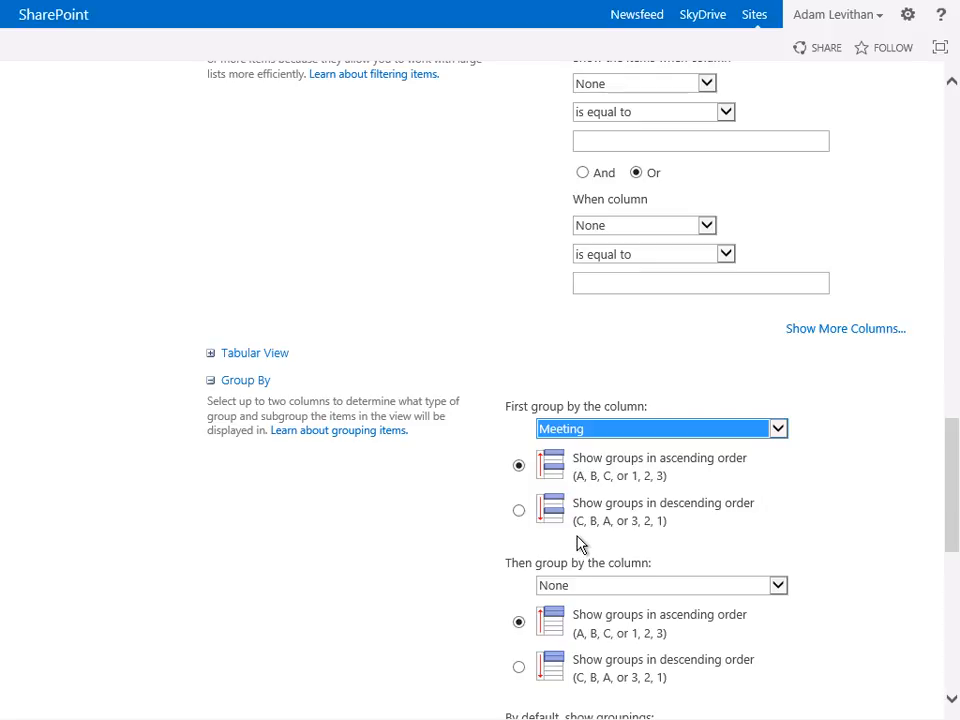
pyautogui.scroll(-5, 583, 543)
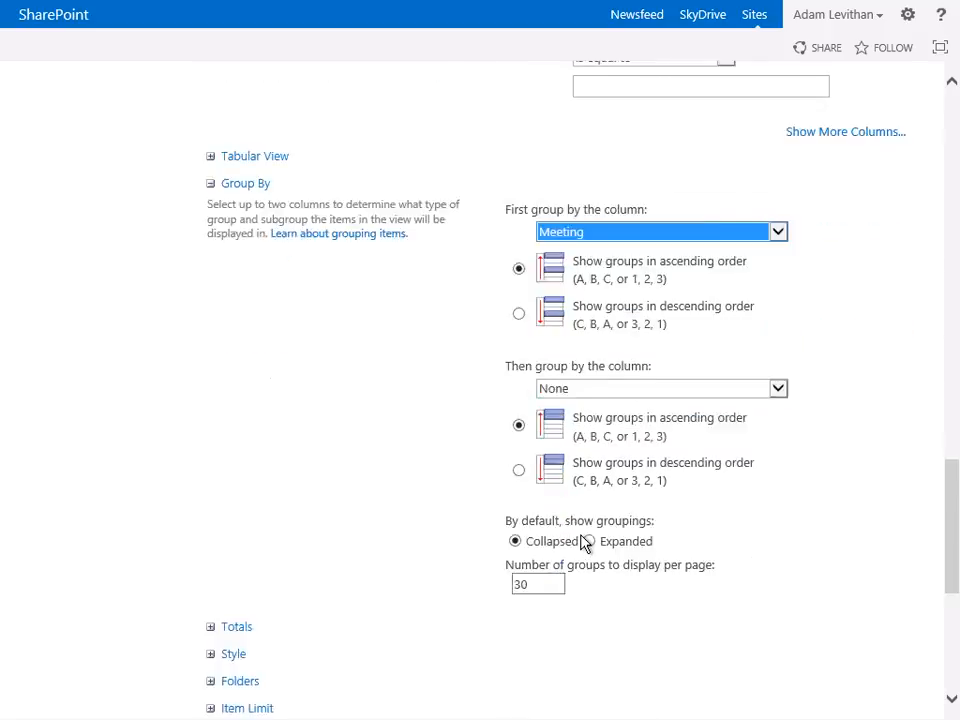
pyautogui.scroll(-1, 583, 543)
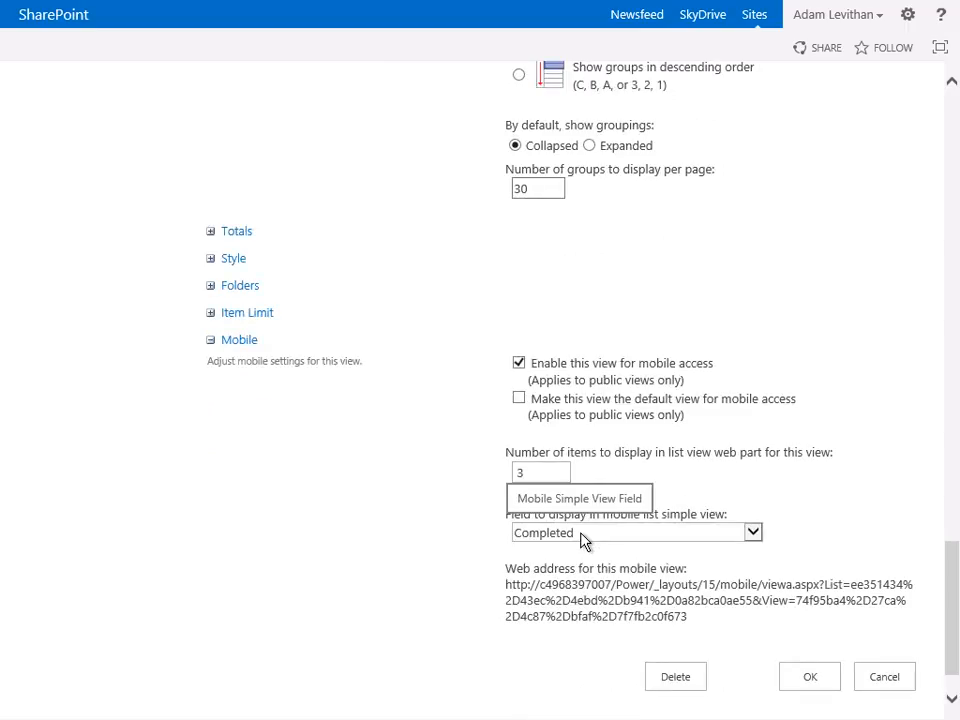
pyautogui.click(808, 676)
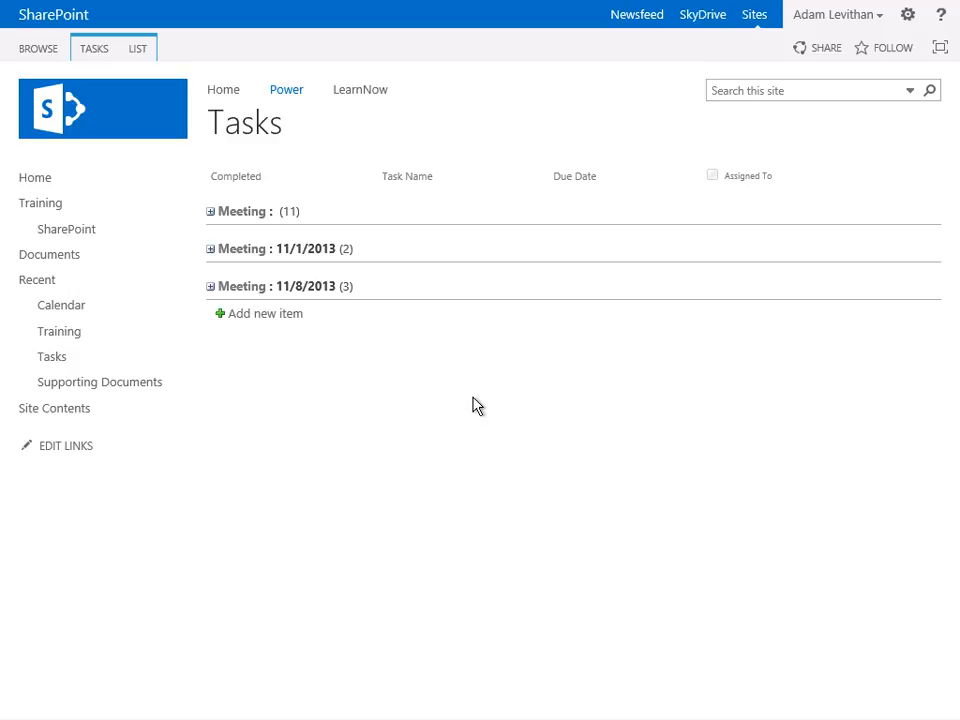
# - Add a longer description to the first Image Addition task under Meeting 11/1/2013, explaining the correct image must be used in the correct place
pyautogui.click(211, 251)
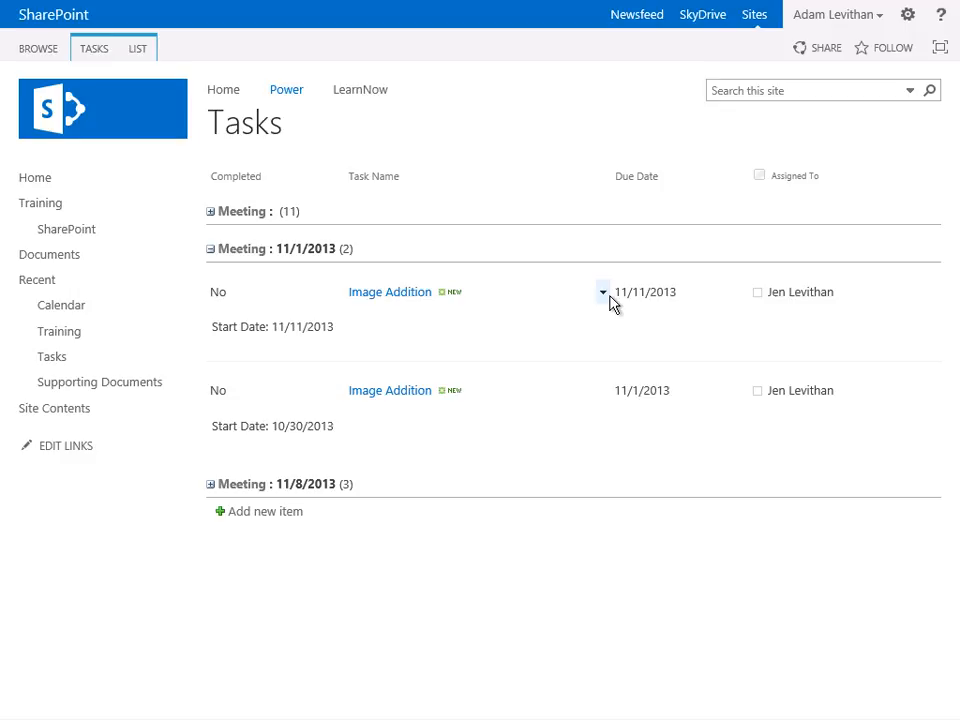
pyautogui.click(604, 294)
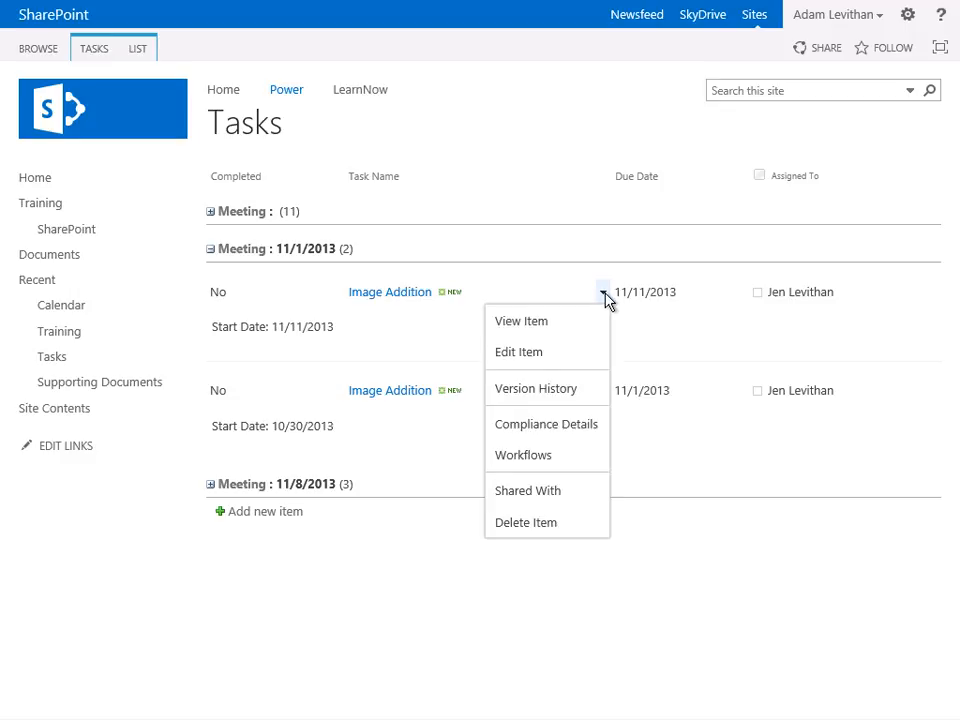
pyautogui.click(563, 354)
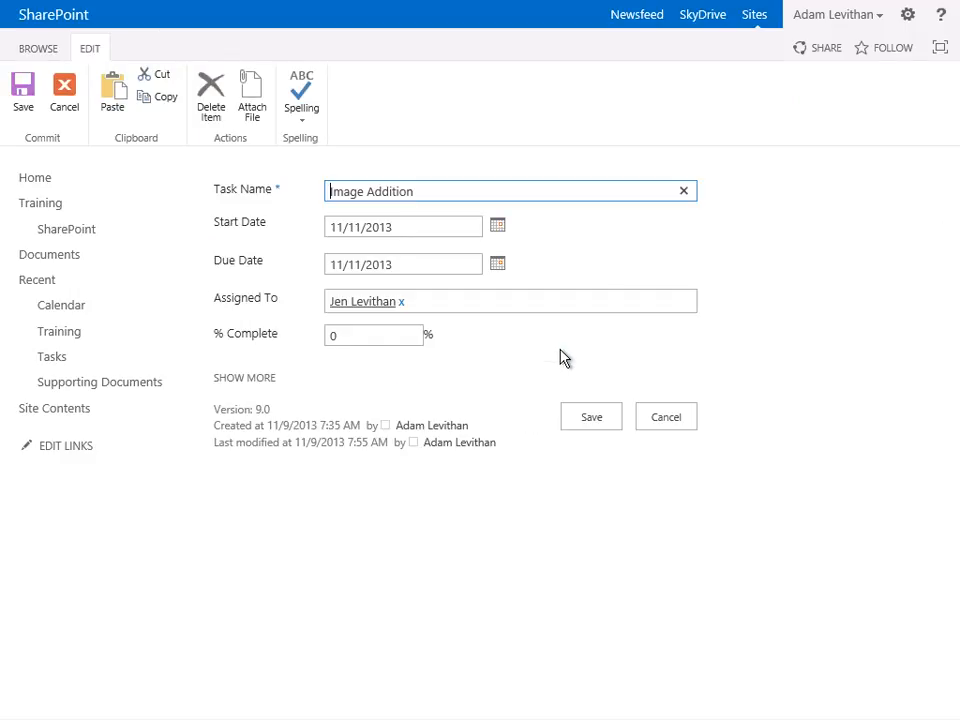
pyautogui.click(242, 380)
pyautogui.click(379, 377)
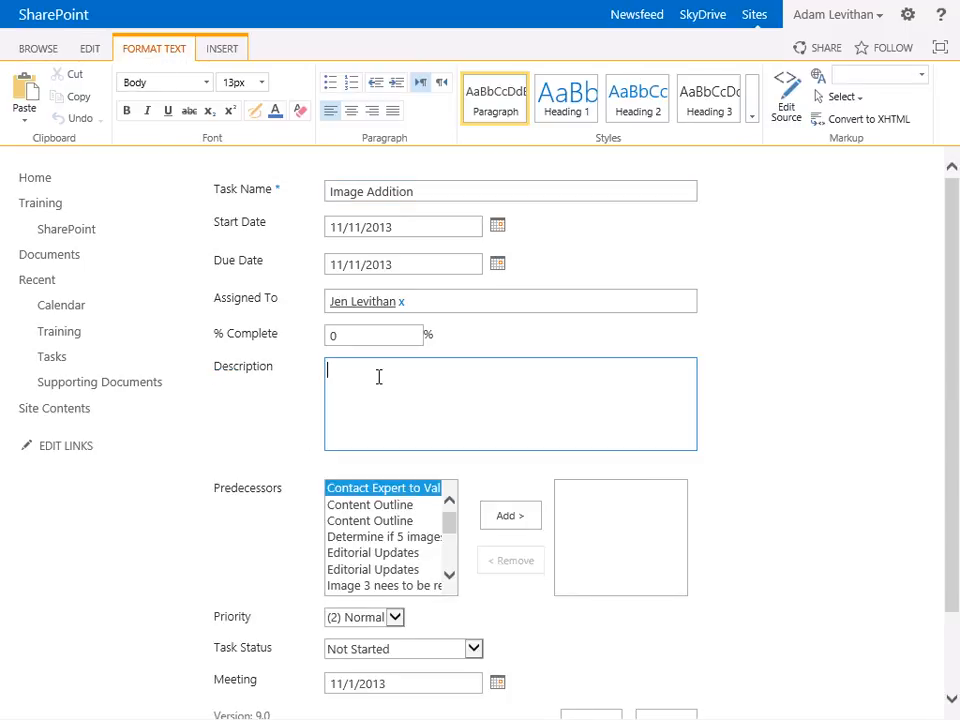
pyautogui.write('This is a longer descriptio')
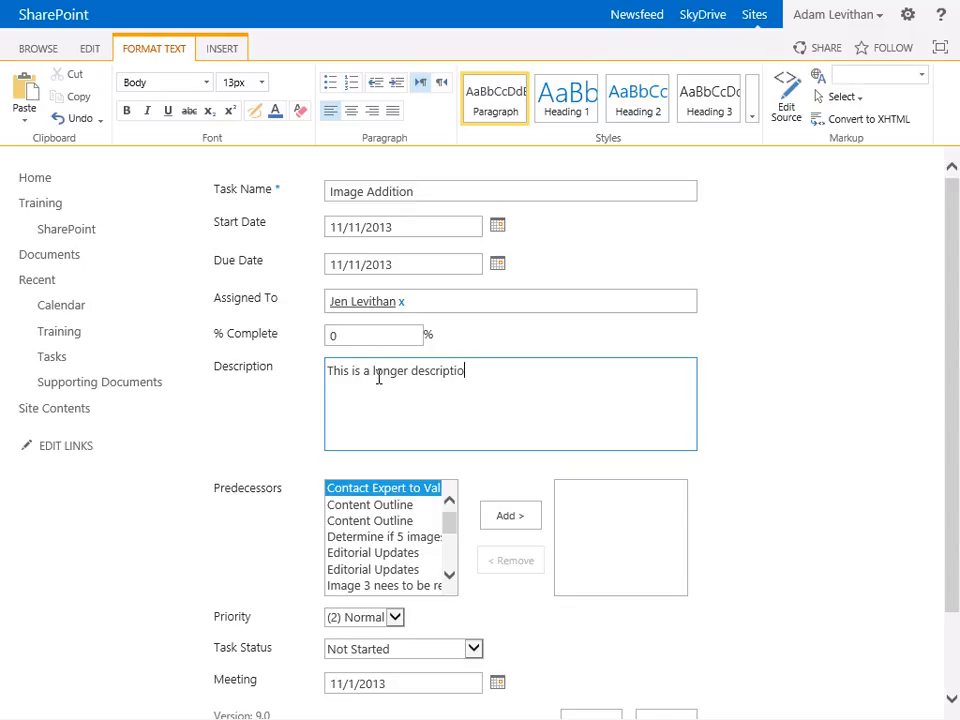
pyautogui.write('n of the IMage addition')
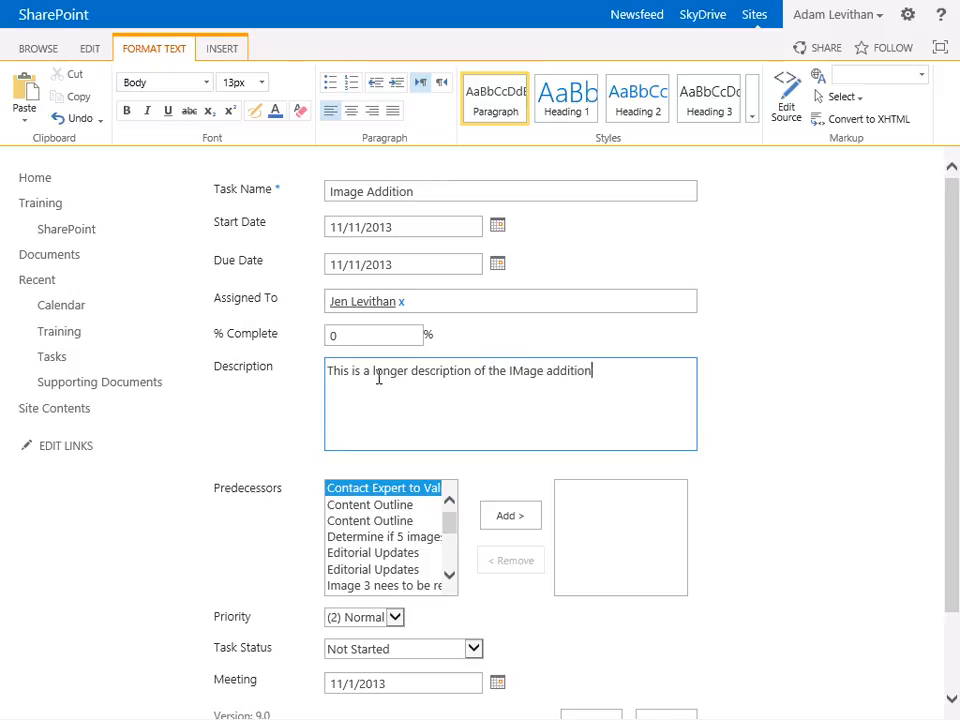
pyautogui.write(' task. We need to make sure')
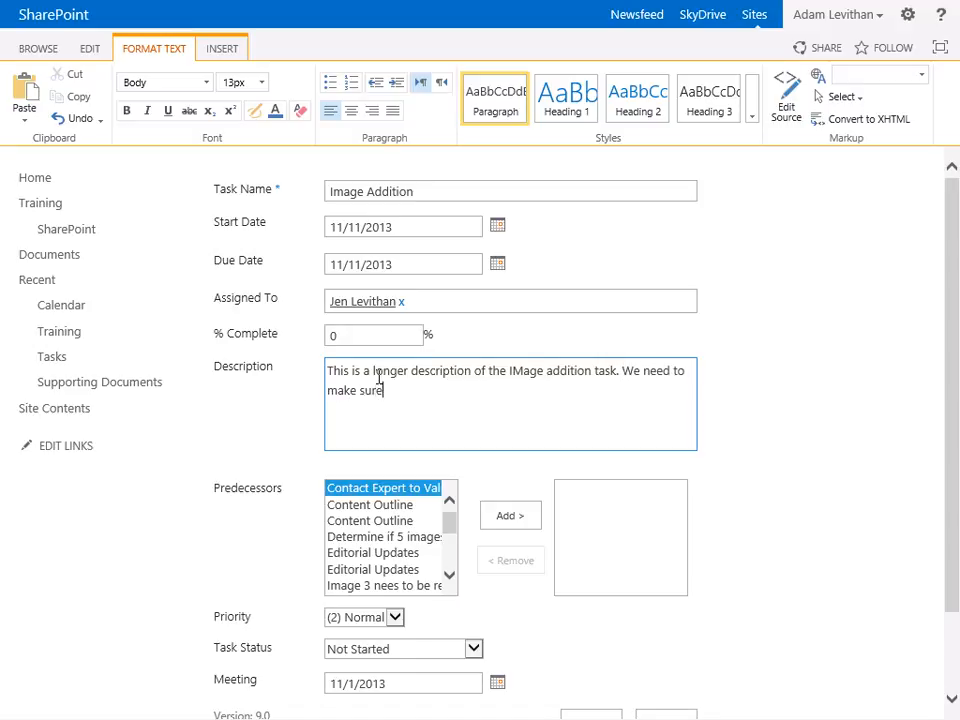
pyautogui.write(' that the correct image is u')
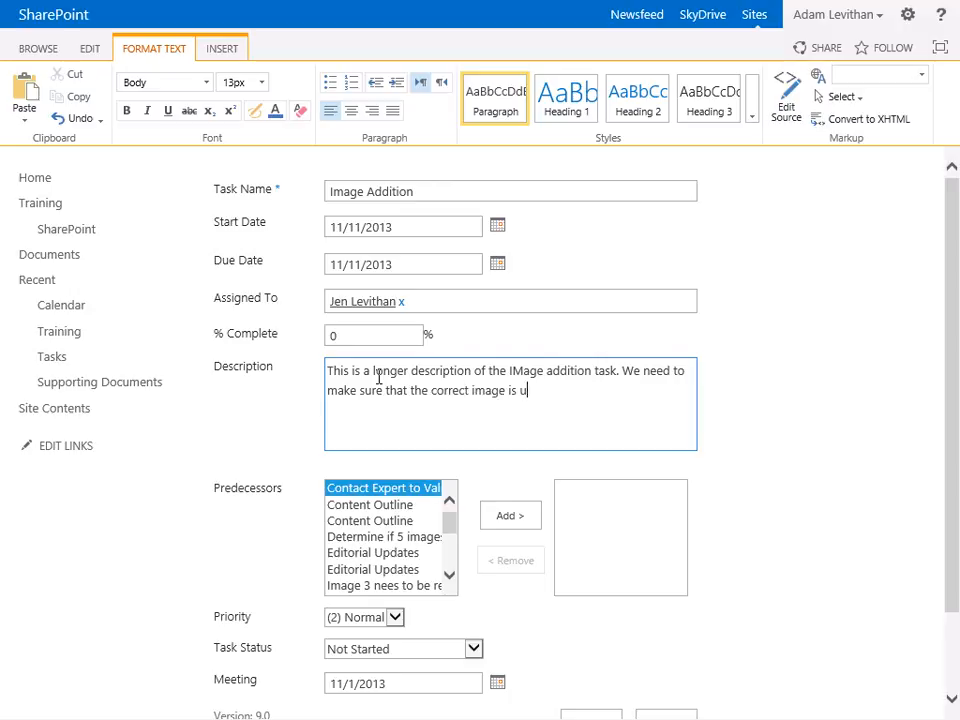
pyautogui.write('sed in the correct place.')
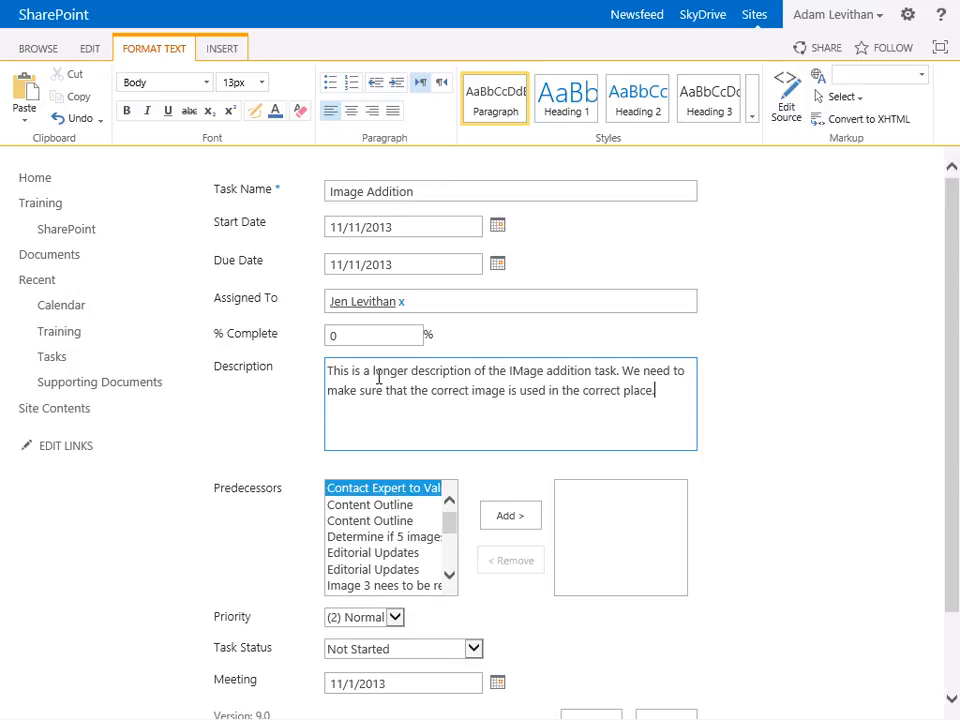
pyautogui.scroll(-2, 379, 375)
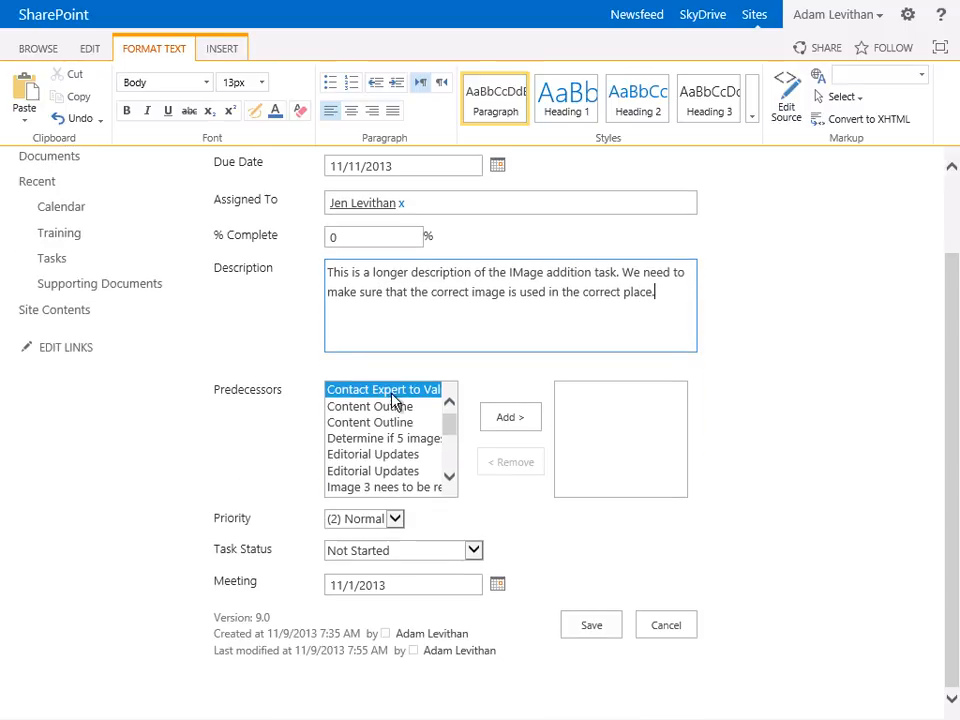
pyautogui.click(587, 634)
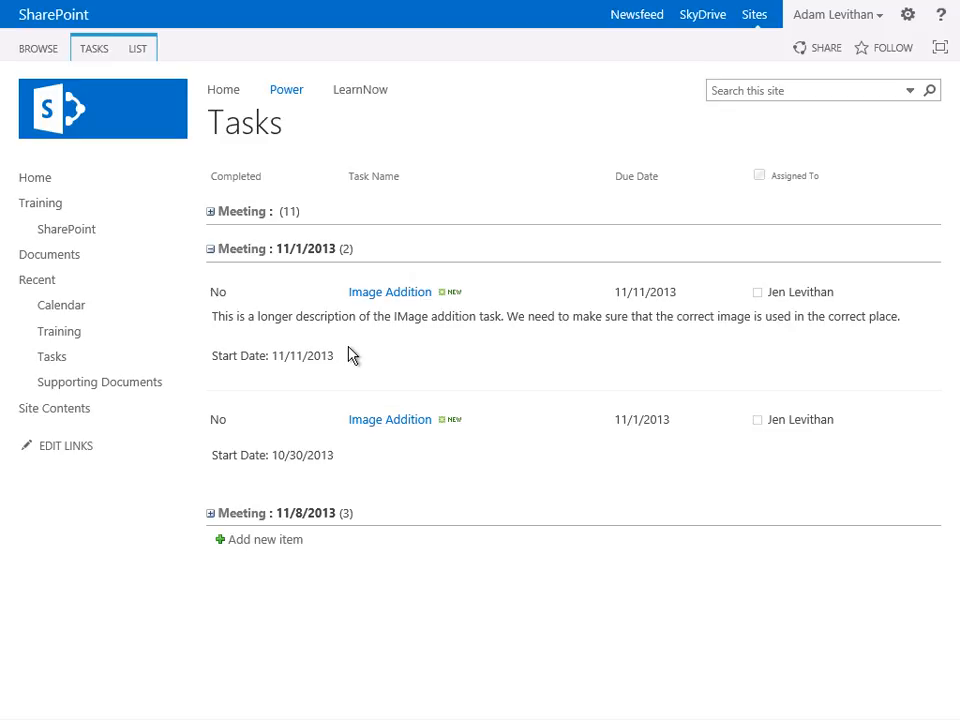
# - Move the Description column to position 22 in the Meeting view and save the view
pyautogui.click(99, 52)
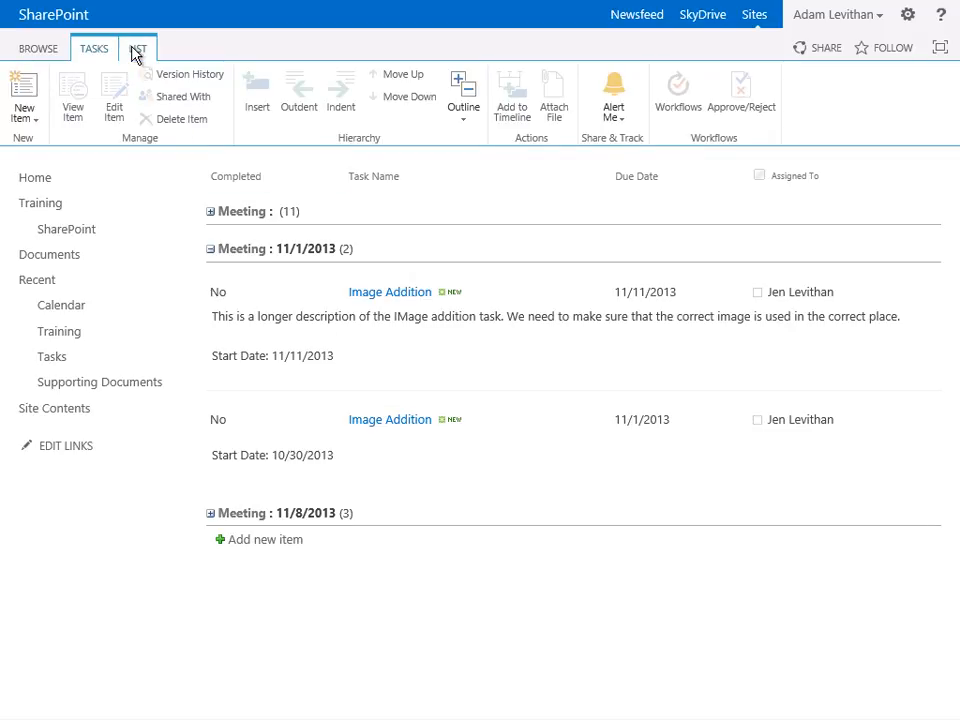
pyautogui.click(131, 50)
pyautogui.click(170, 78)
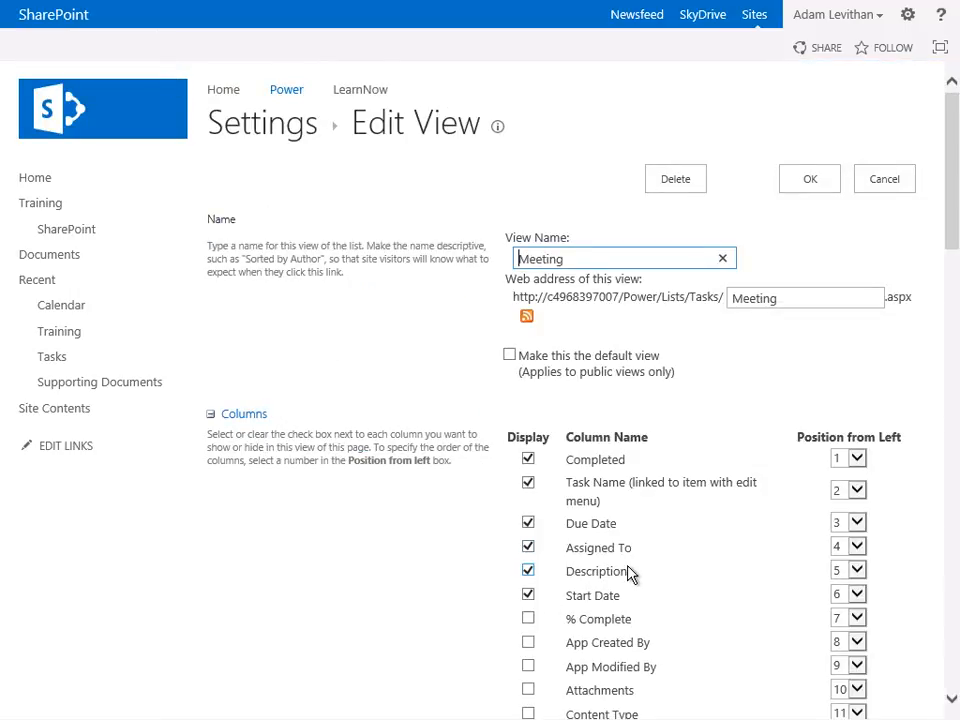
pyautogui.click(857, 570)
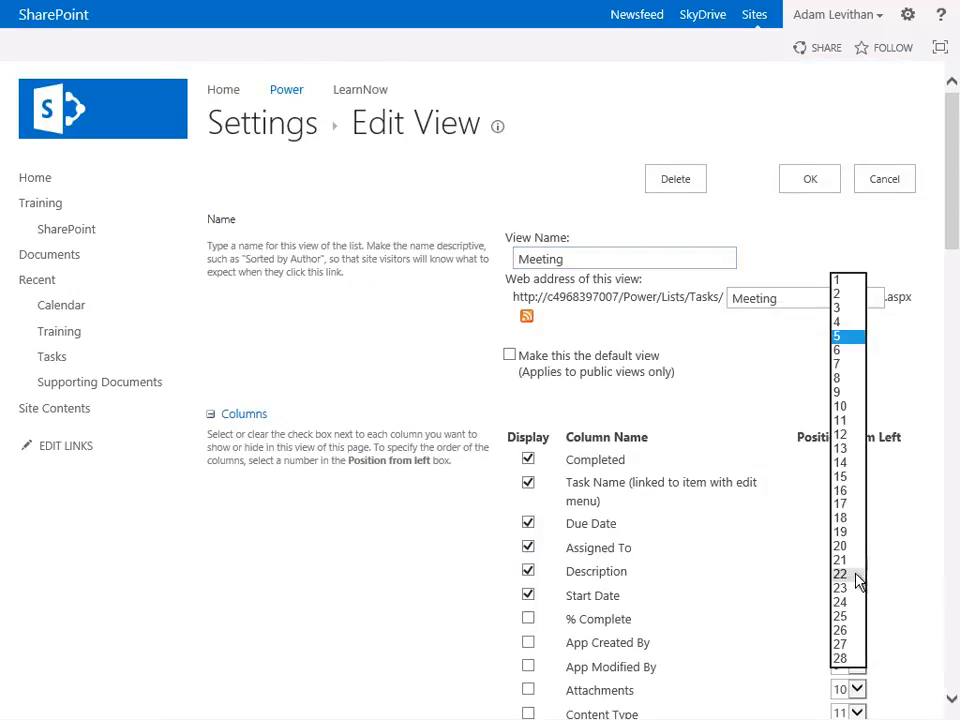
pyautogui.click(850, 572)
pyautogui.click(812, 186)
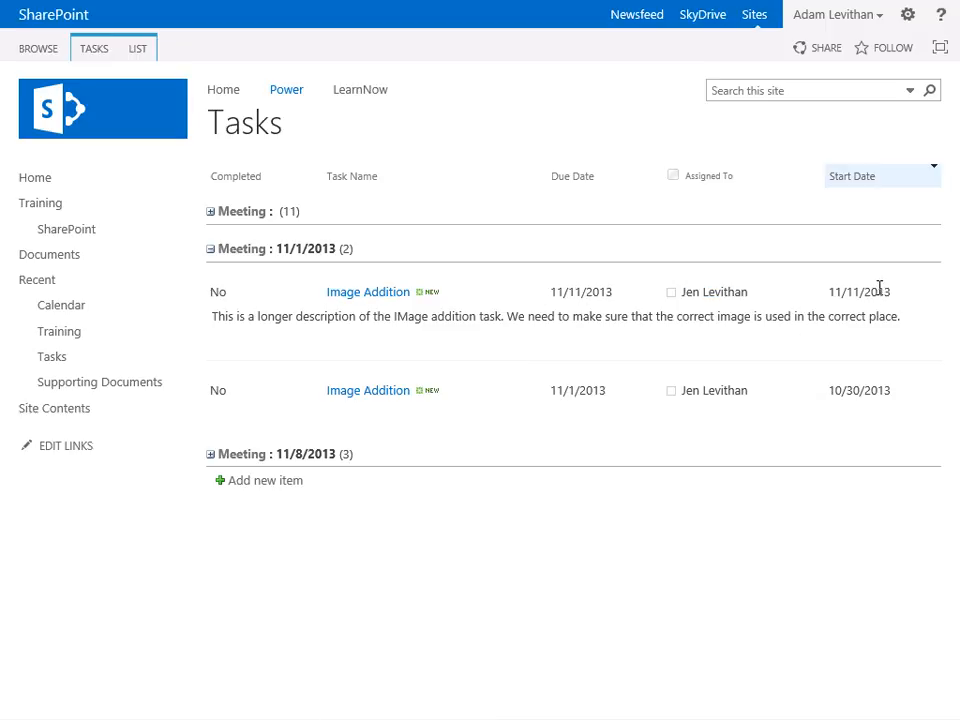
pyautogui.moveTo(212, 318); pyautogui.dragTo(908, 326)
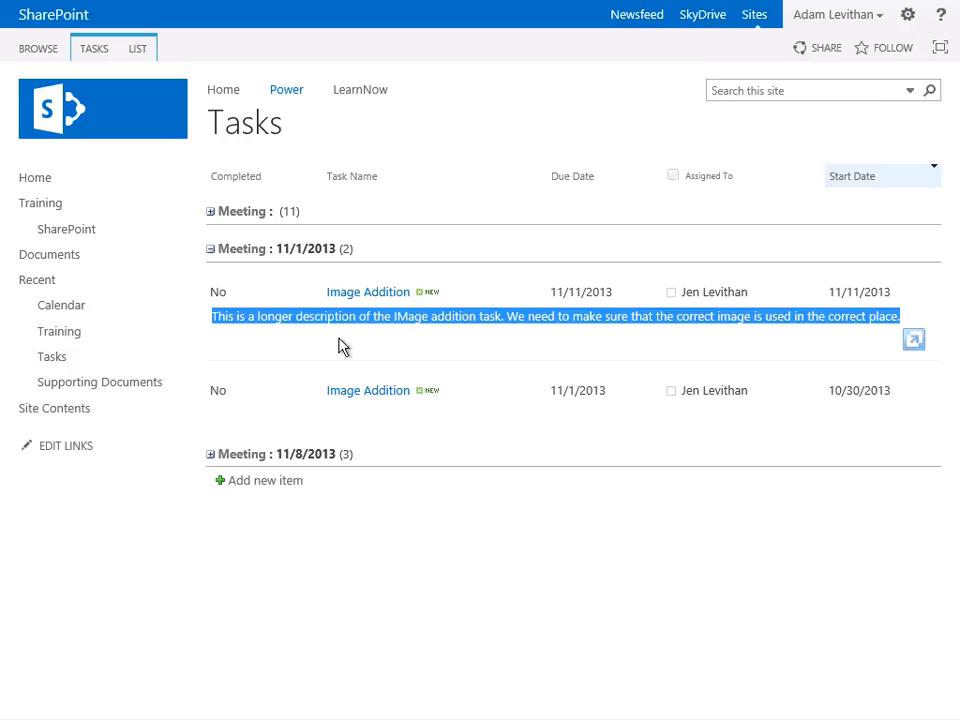
# - Add an always-shown calendar overlay named Training Documents using the Training list's FinalDraft view in Red, #ed0033
pyautogui.click(72, 306)
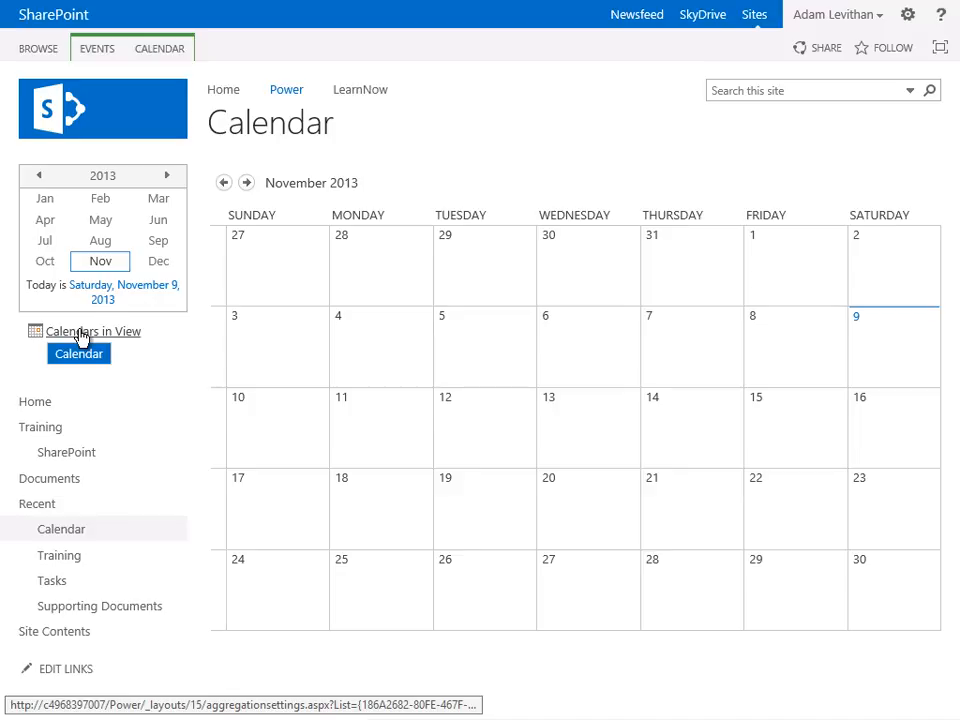
pyautogui.click(83, 335)
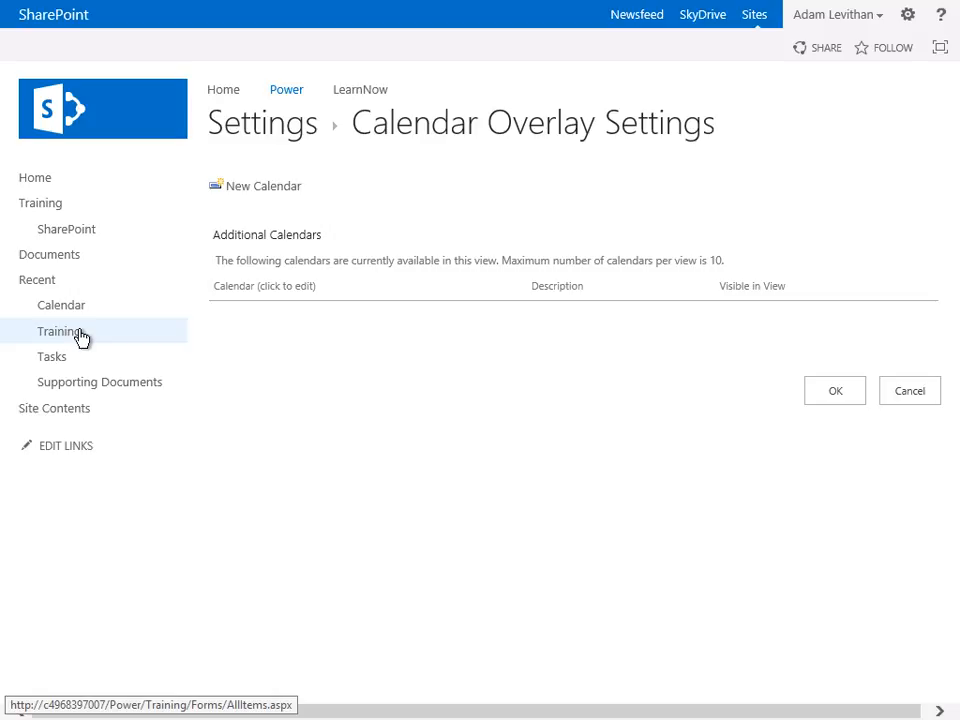
pyautogui.click(263, 187)
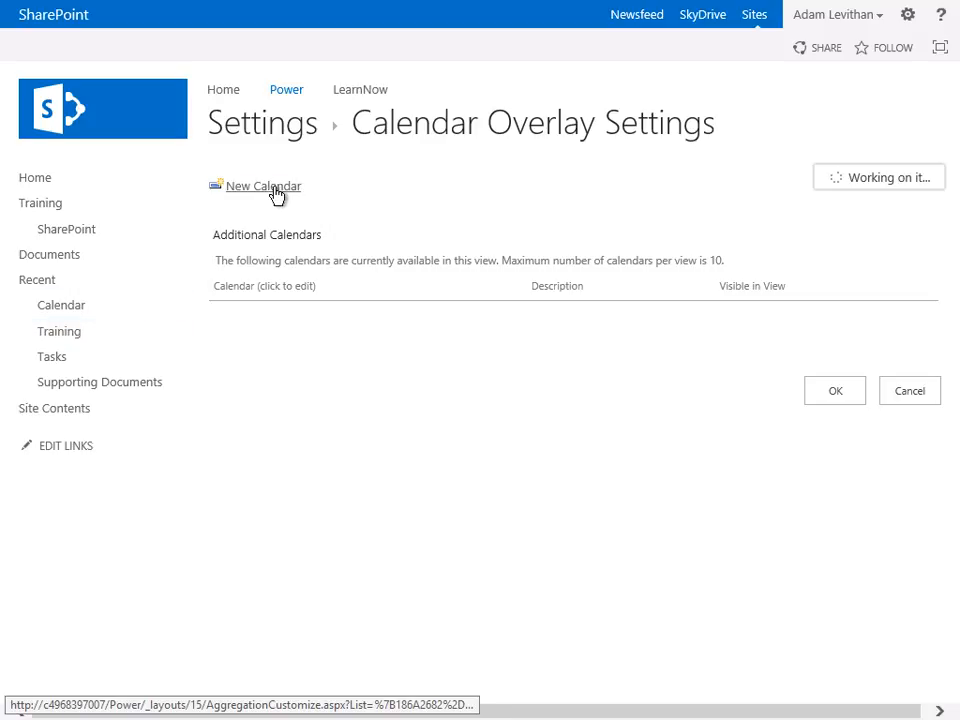
pyautogui.click(491, 208)
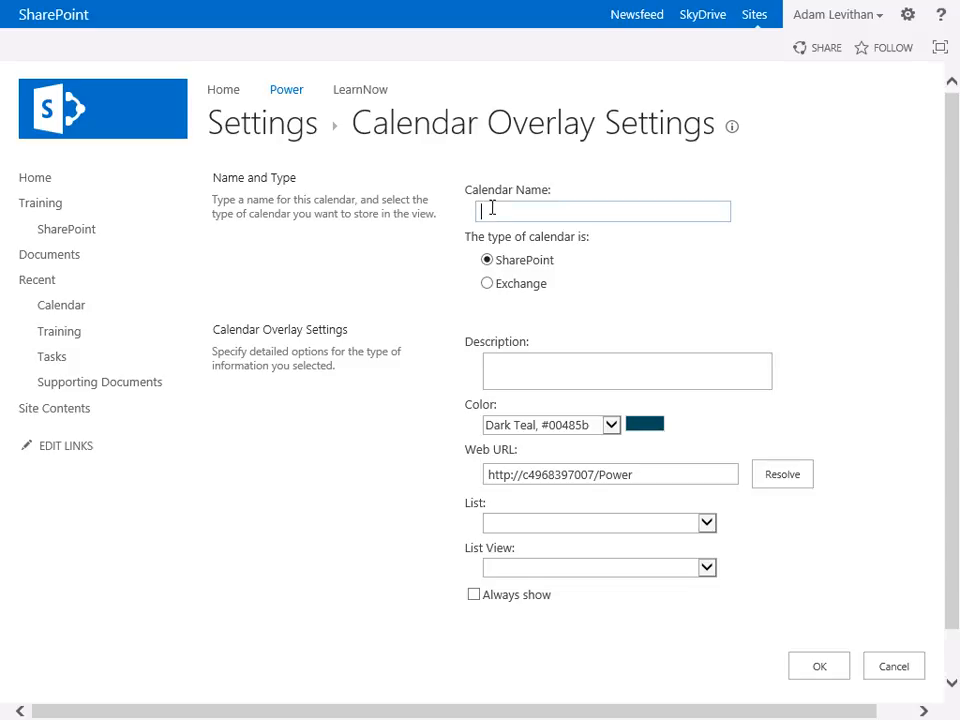
pyautogui.write('Training Documents')
pyautogui.click(773, 475)
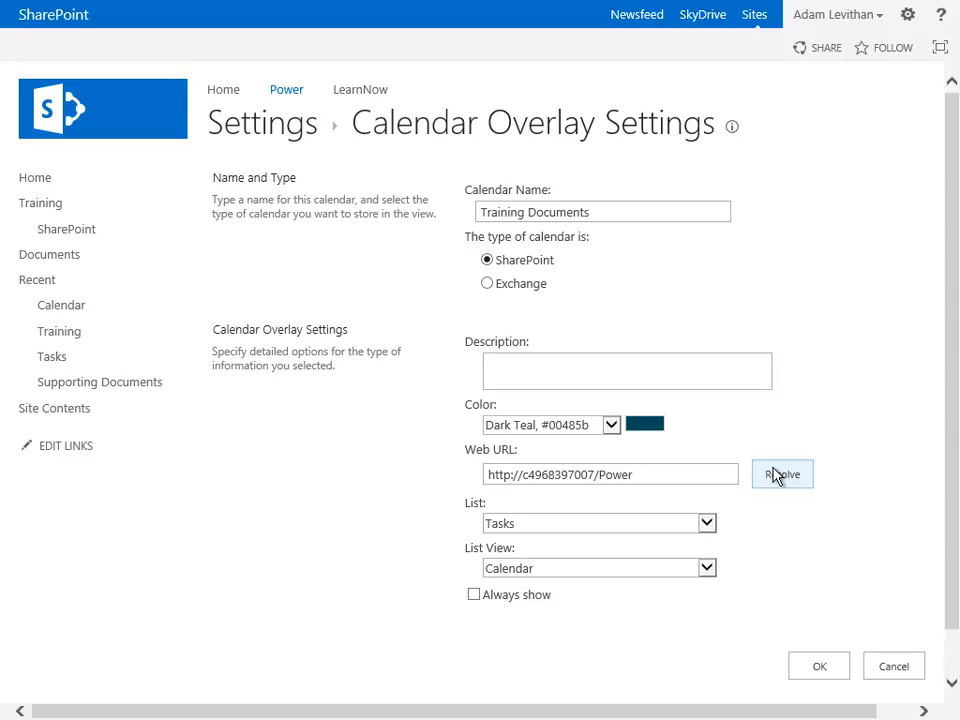
pyautogui.click(710, 524)
pyautogui.click(686, 537)
pyautogui.click(611, 426)
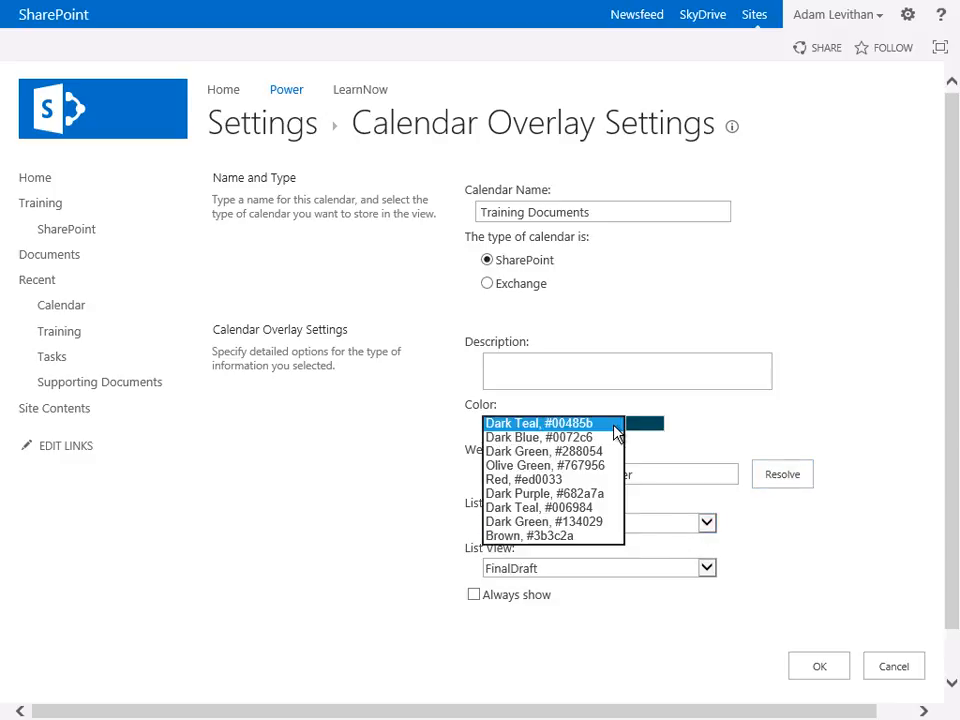
pyautogui.click(578, 480)
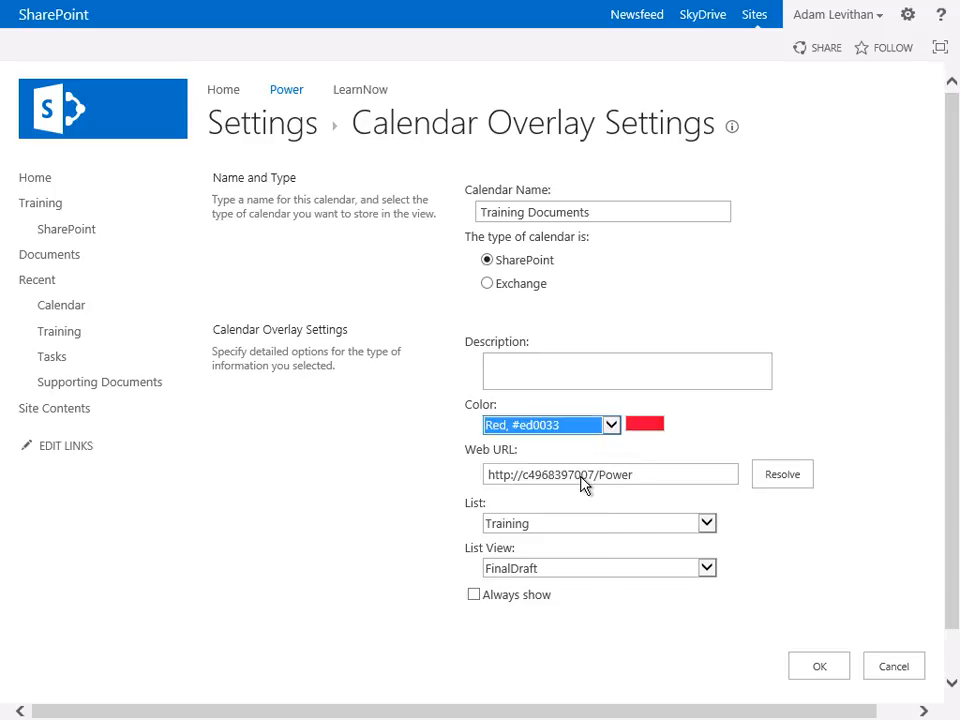
pyautogui.click(474, 594)
pyautogui.click(820, 668)
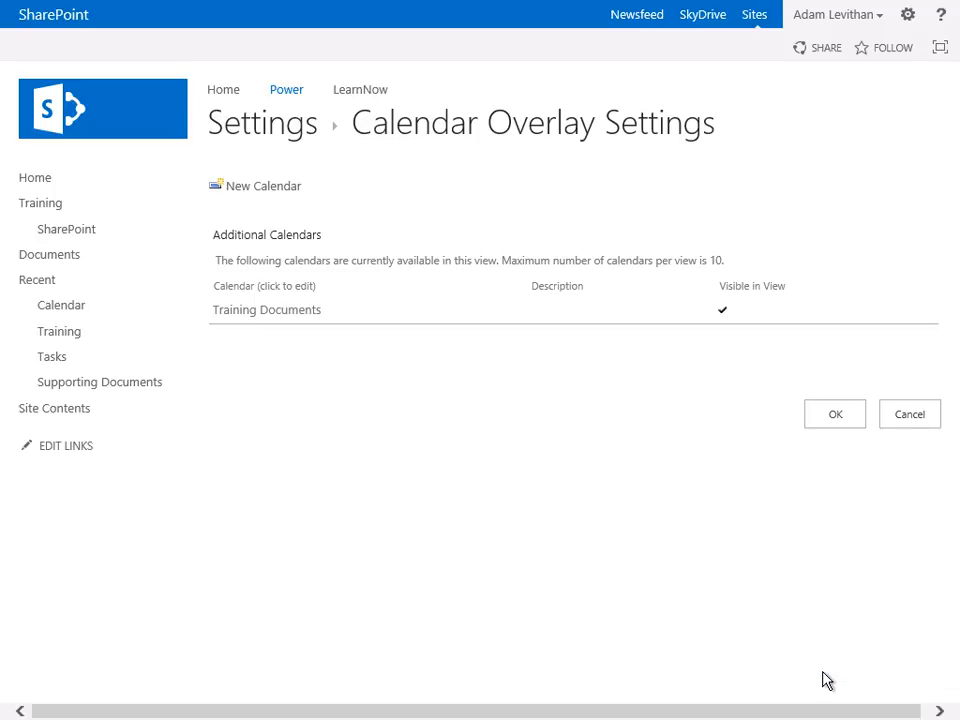
# - Add an always-shown calendar overlay named Tasks using the Tasks list's Calendar view in Dark Purple, #682a7a
pyautogui.click(250, 187)
pyautogui.click(497, 214)
pyautogui.write('Tasks')
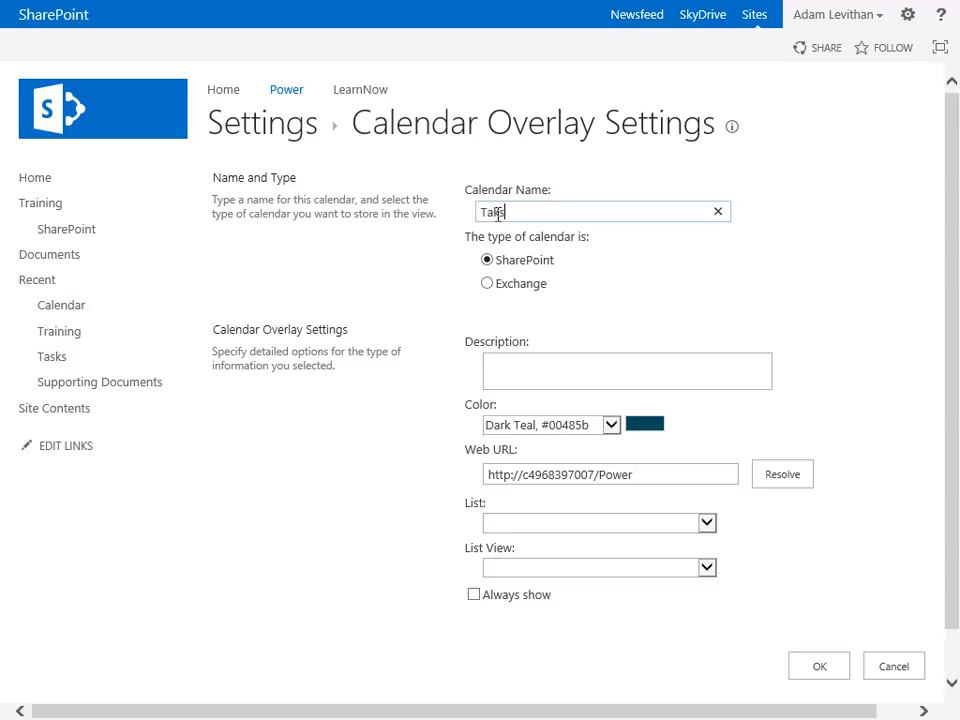
pyautogui.write('ks')
pyautogui.click(611, 427)
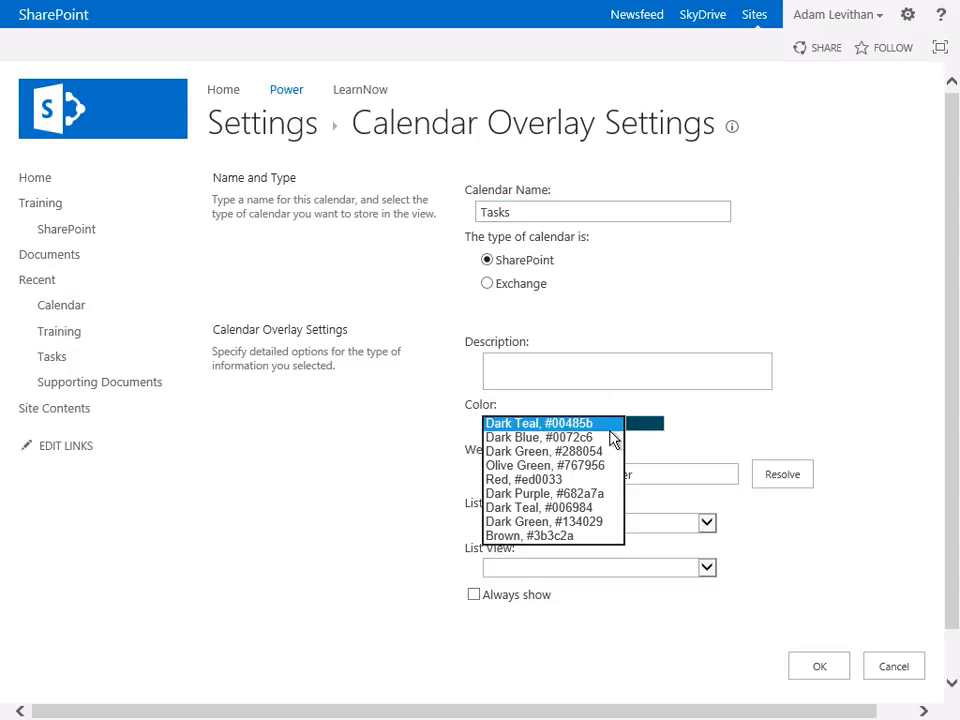
pyautogui.click(565, 493)
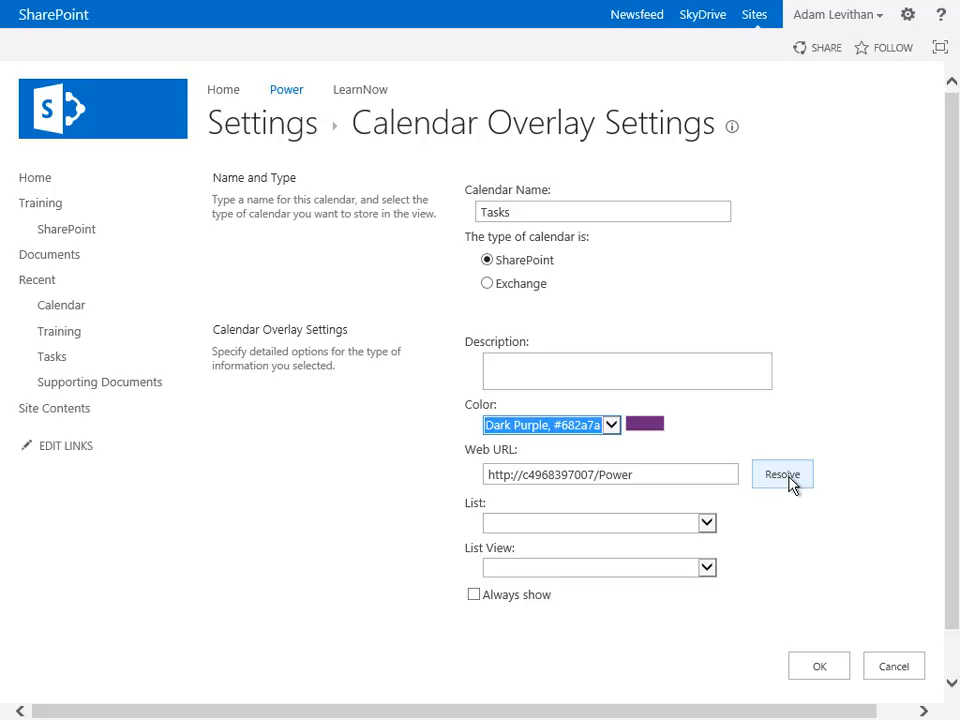
pyautogui.click(785, 476)
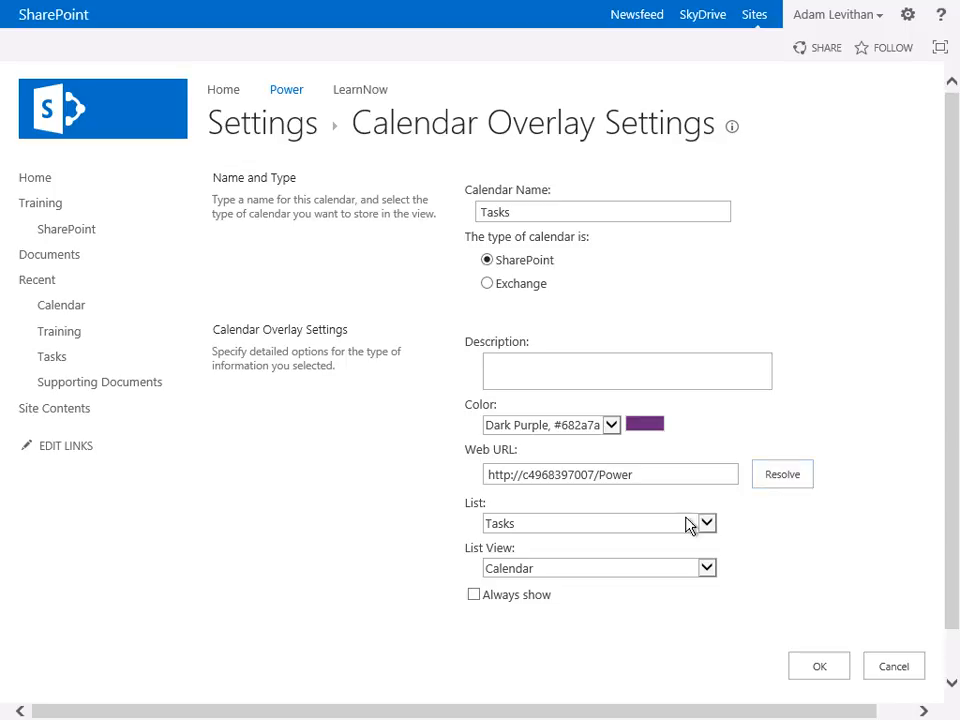
pyautogui.click(480, 600)
pyautogui.click(820, 667)
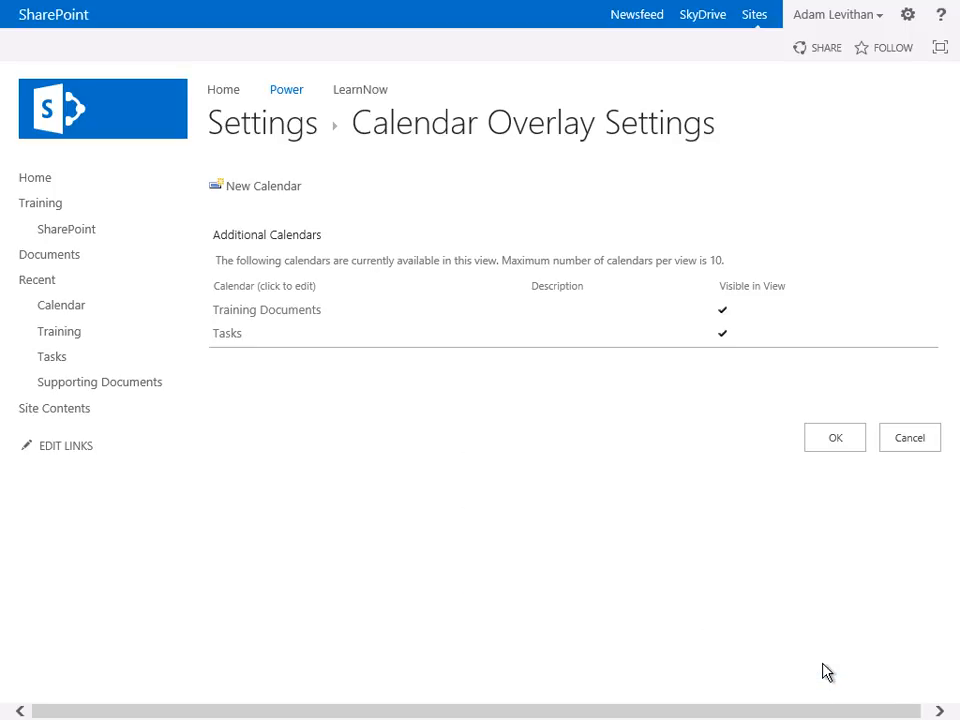
pyautogui.click(836, 440)
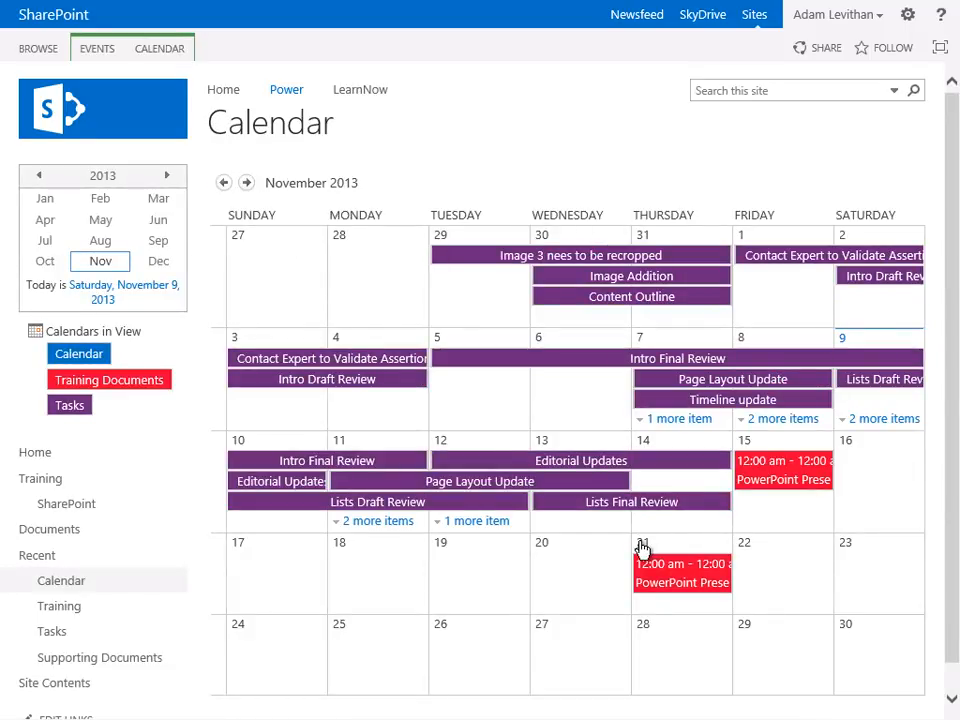
# - Open the Tasks list and switch to its Gantt Chart view to examine the task timeline
pyautogui.moveTo(640, 544)
pyautogui.click(52, 630)
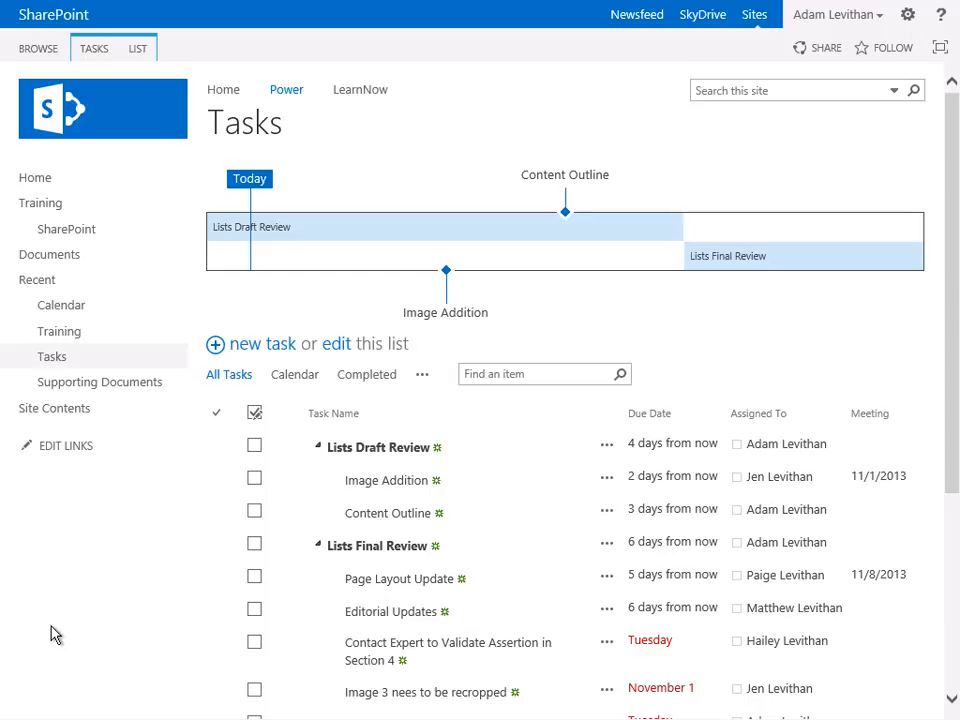
pyautogui.click(422, 378)
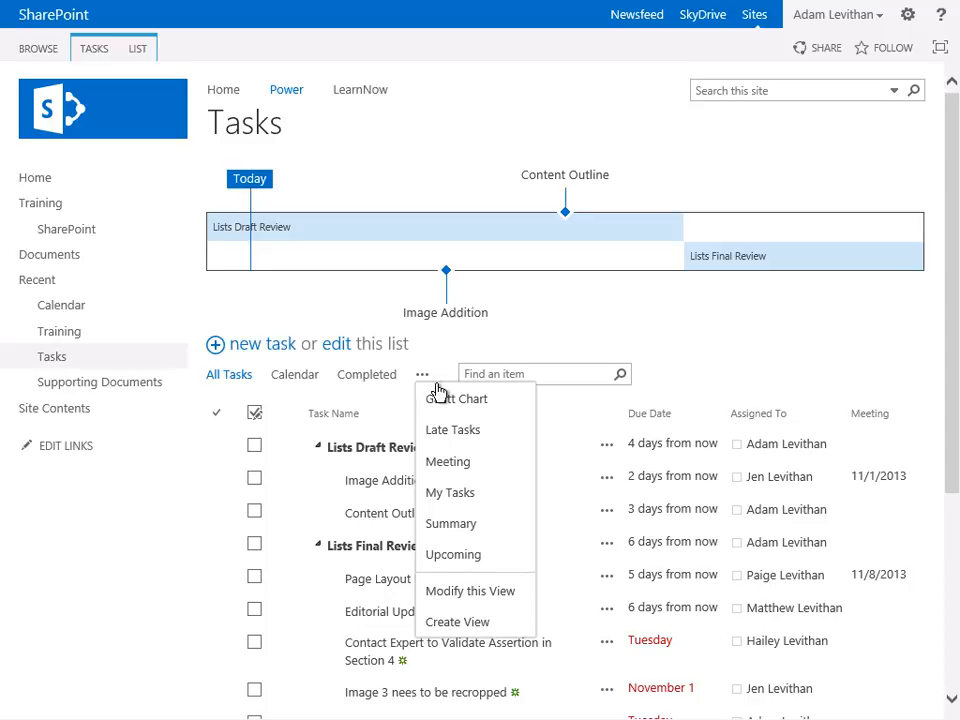
pyautogui.click(450, 400)
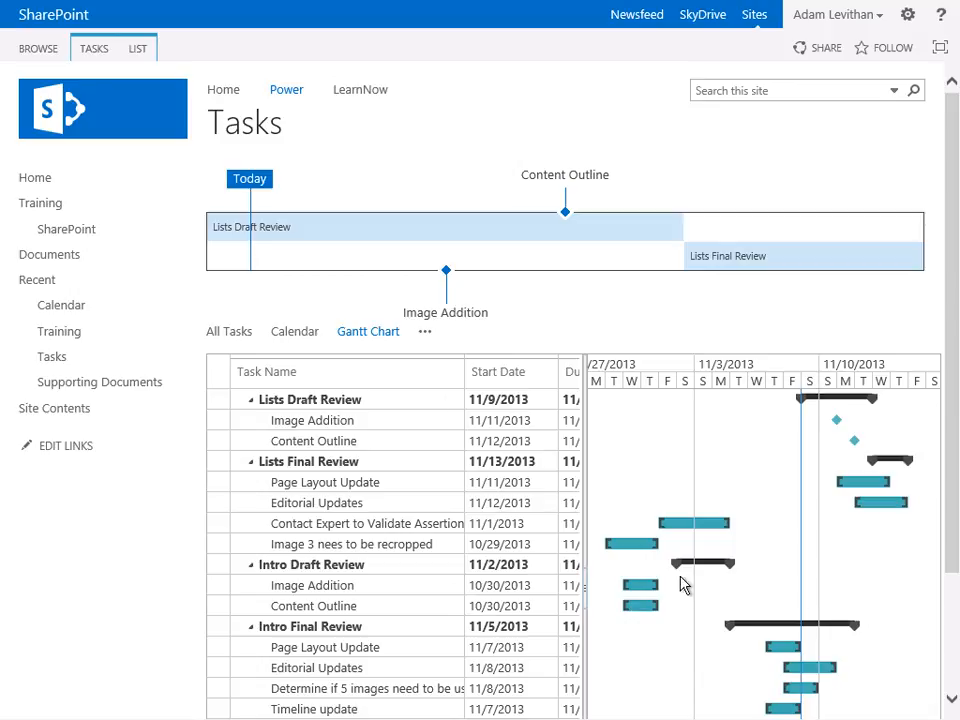
pyautogui.moveTo(950, 493); pyautogui.dragTo(953, 607)
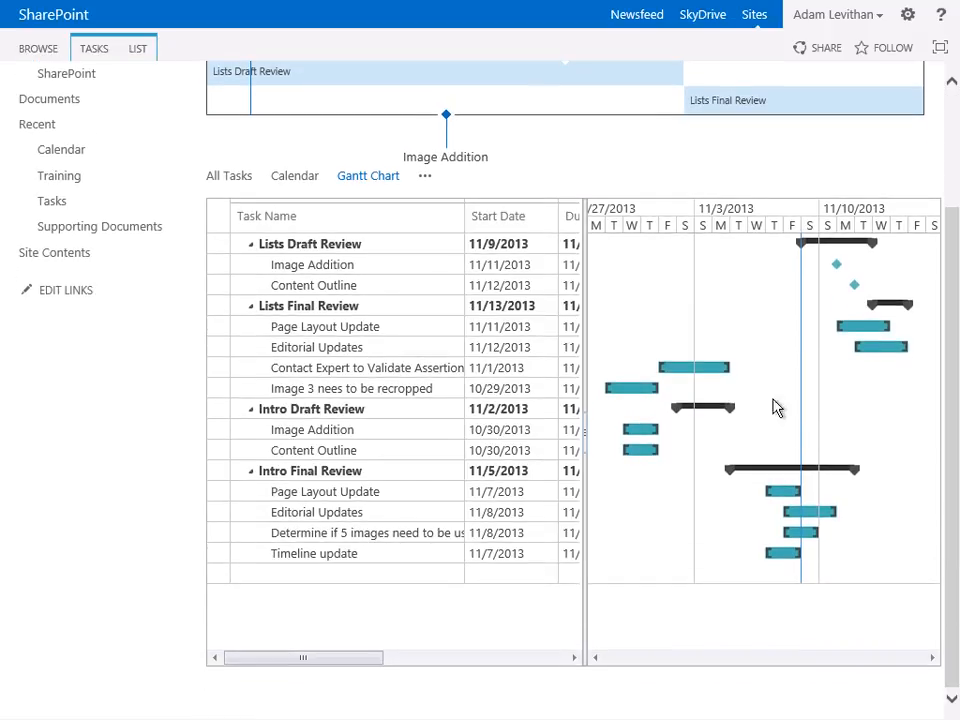
# - Browse the Tasks list's My Tasks, Late Tasks and Upcoming views
pyautogui.click(426, 178)
pyautogui.click(453, 294)
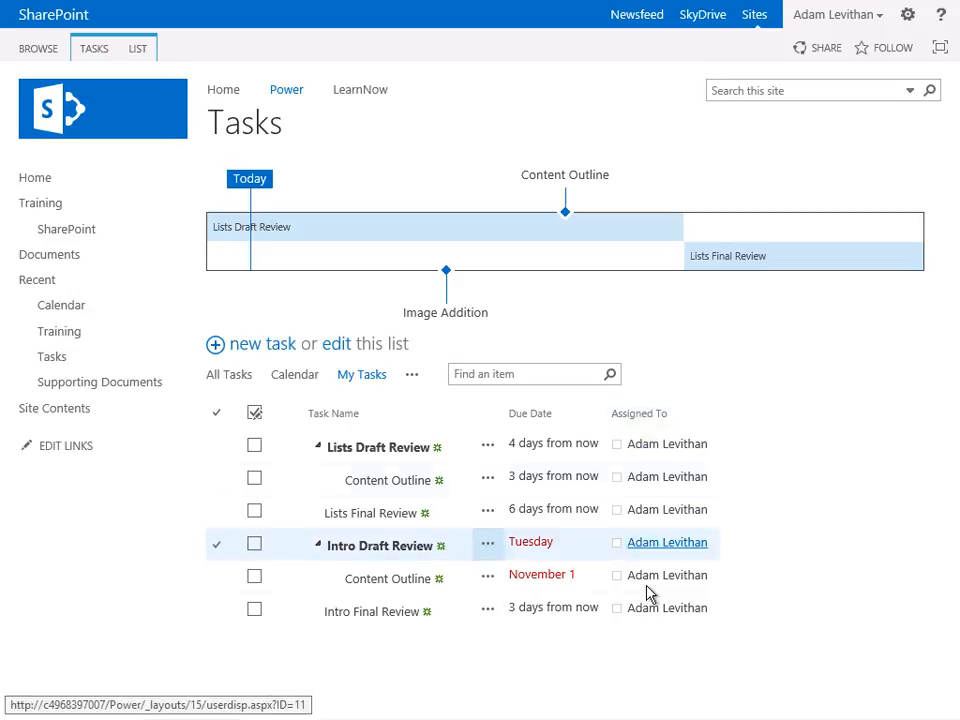
pyautogui.click(412, 377)
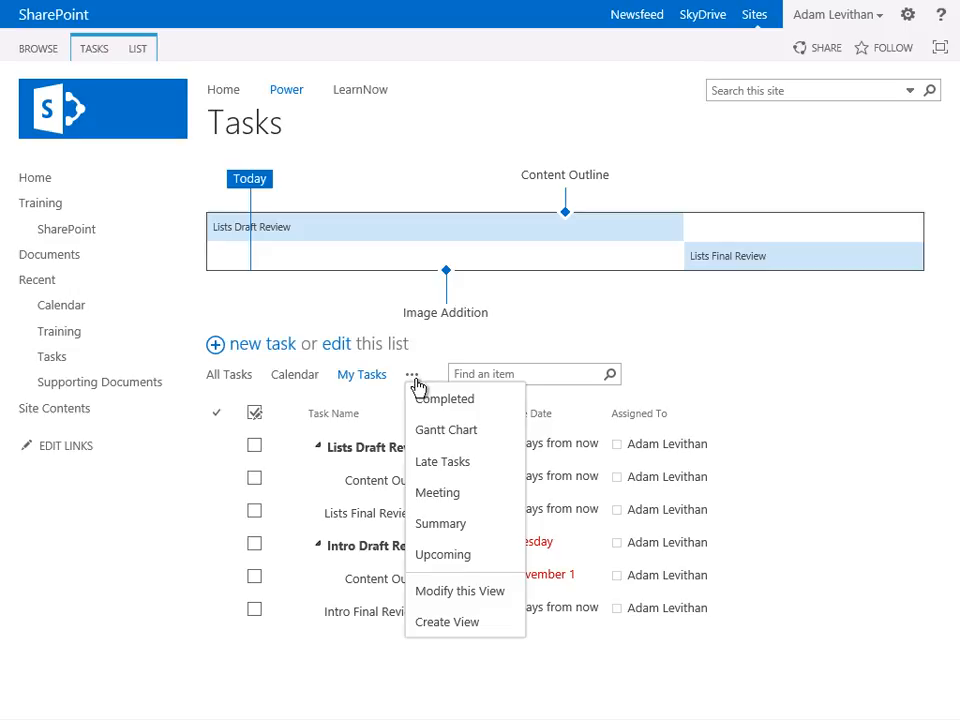
pyautogui.click(438, 466)
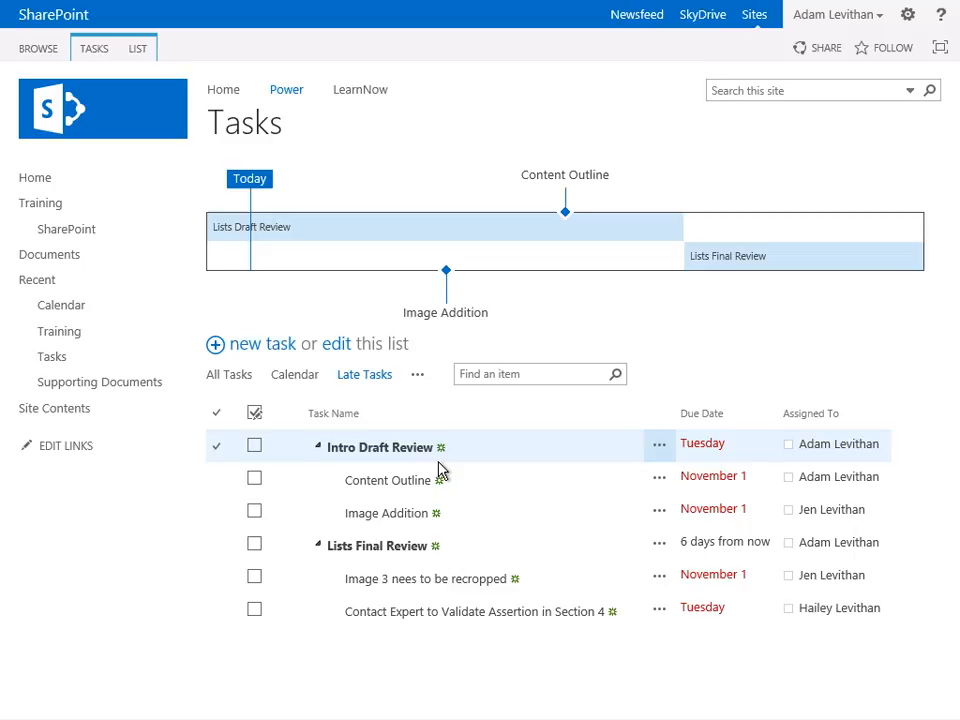
pyautogui.click(418, 377)
pyautogui.click(454, 558)
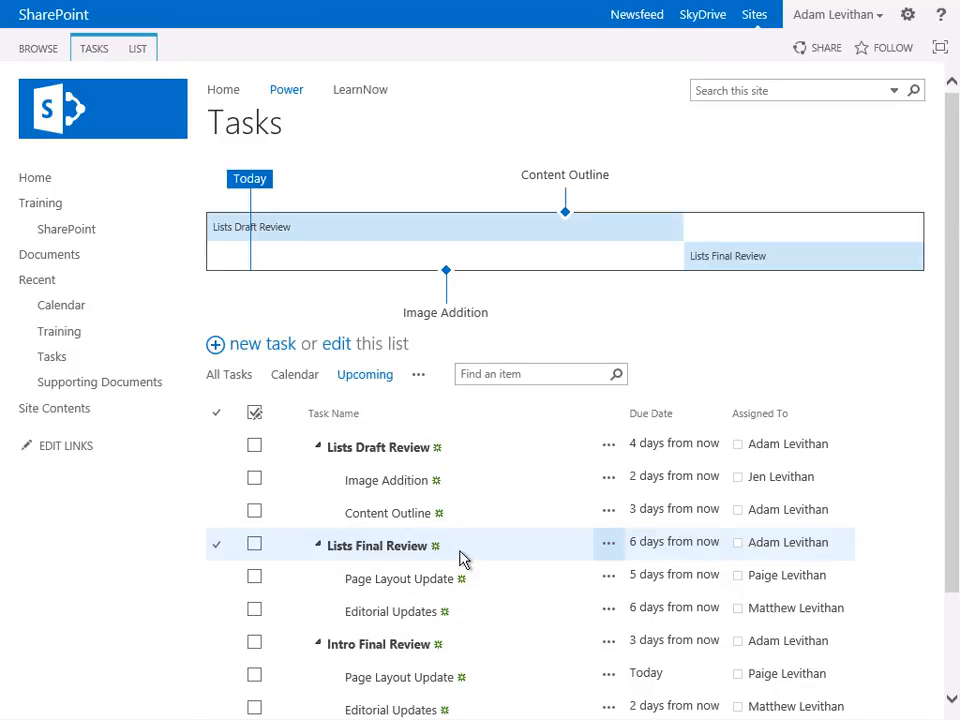
# - On the home page, switch the Training web part's selected view to HomePage and apply it
pyautogui.click(287, 99)
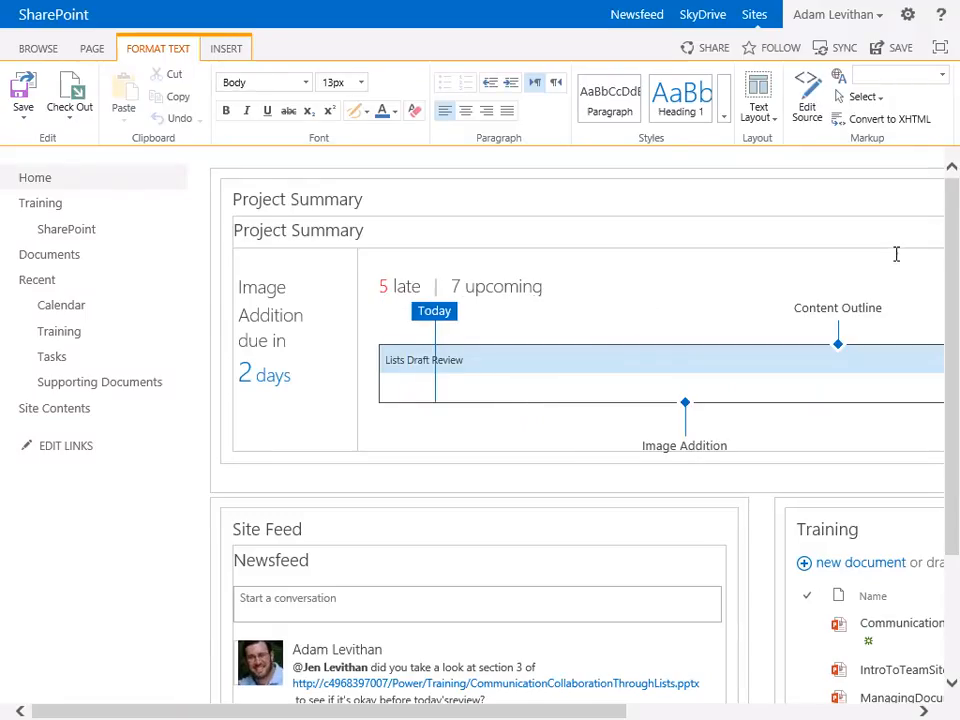
pyautogui.click(857, 712)
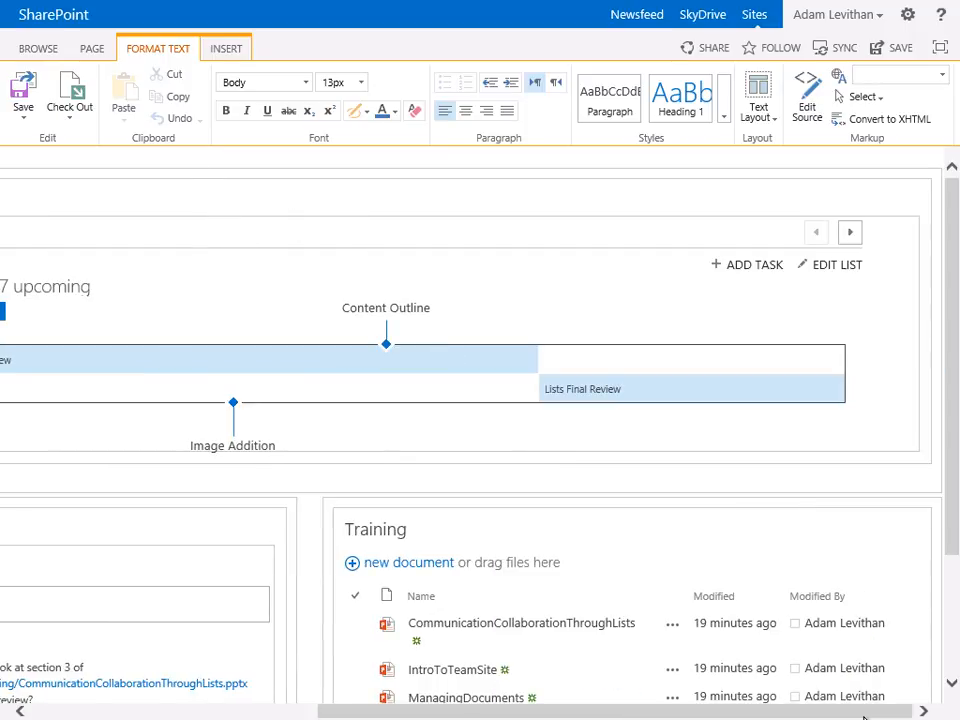
pyautogui.click(891, 527)
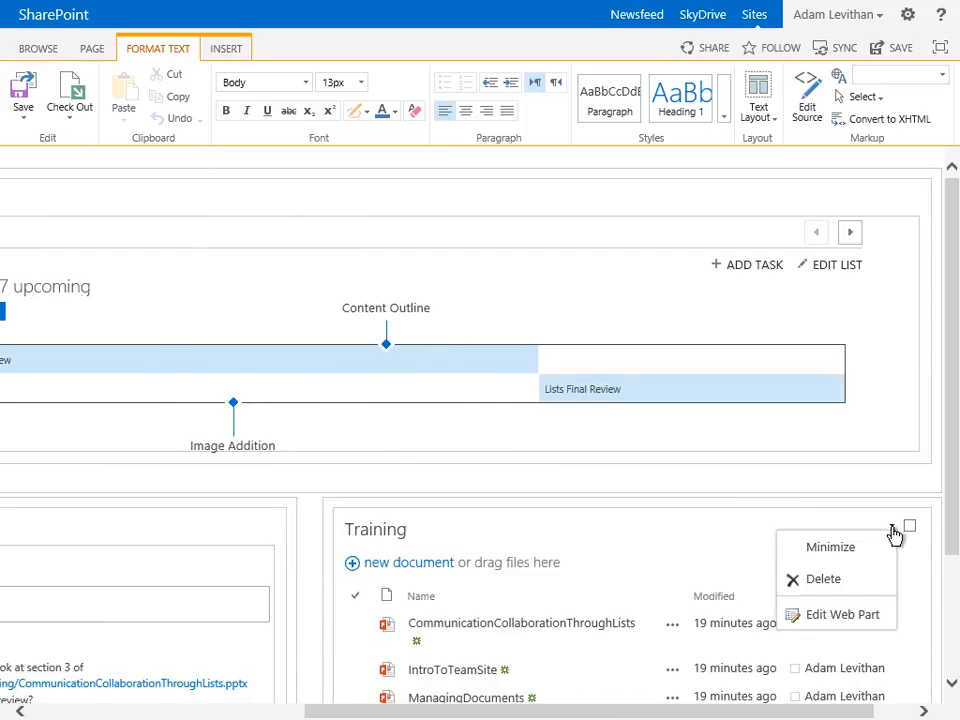
pyautogui.click(853, 624)
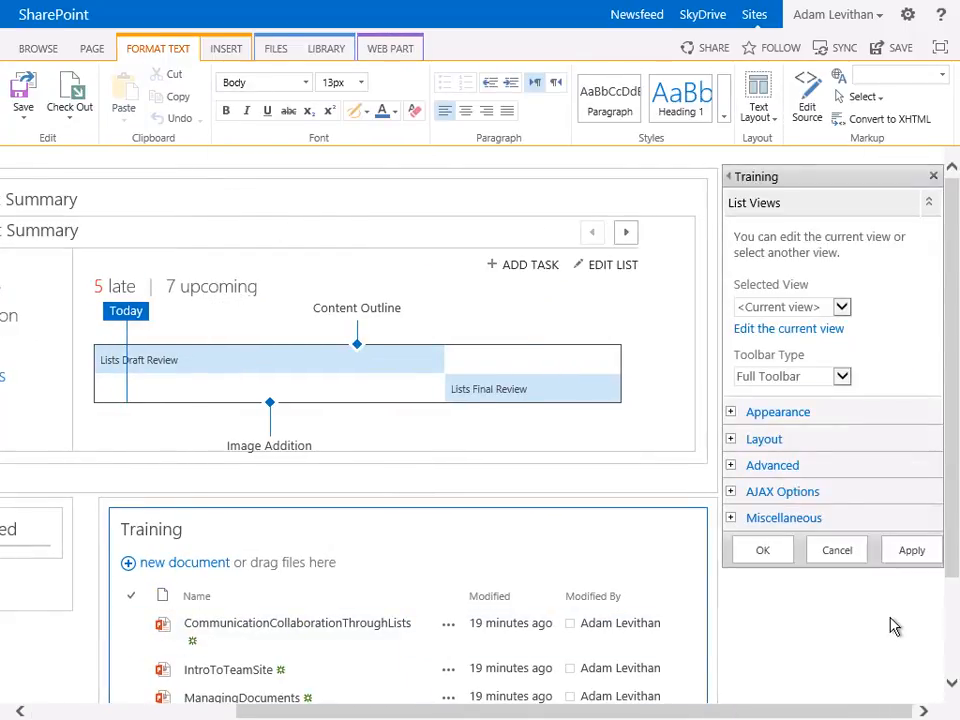
pyautogui.click(840, 308)
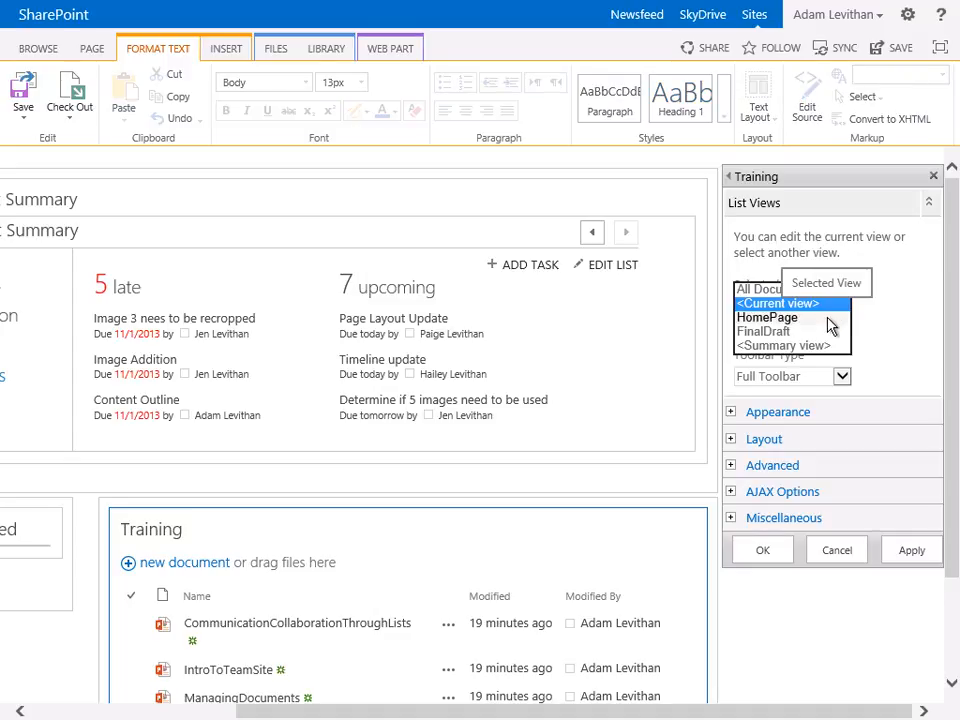
pyautogui.click(828, 319)
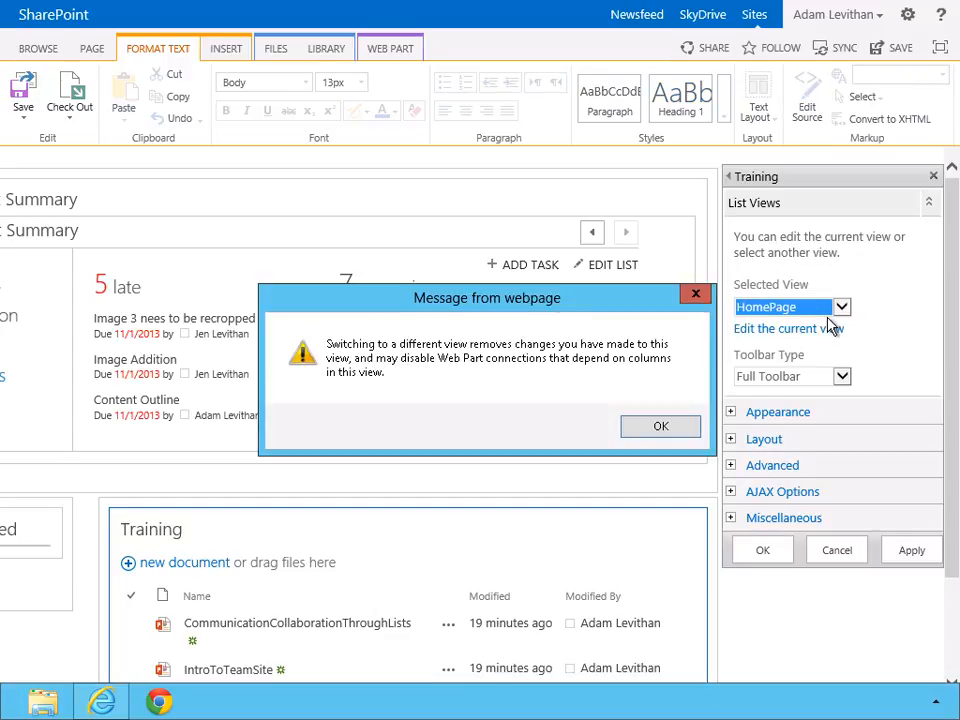
pyautogui.click(692, 428)
pyautogui.click(911, 560)
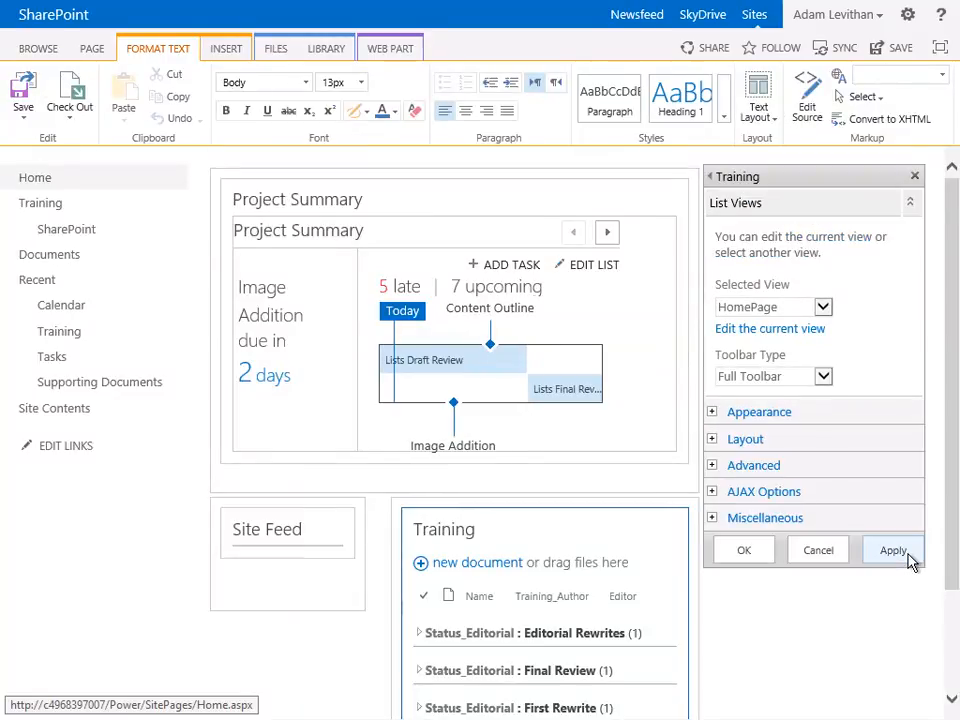
pyautogui.moveTo(951, 549); pyautogui.dragTo(951, 622)
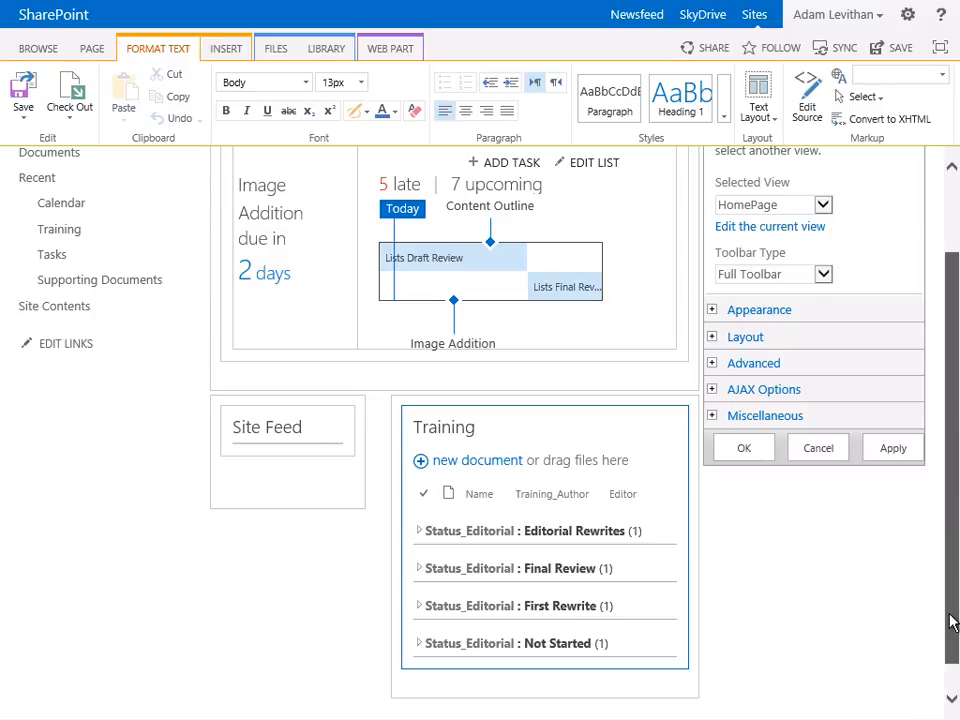
pyautogui.moveTo(951, 622); pyautogui.dragTo(951, 592)
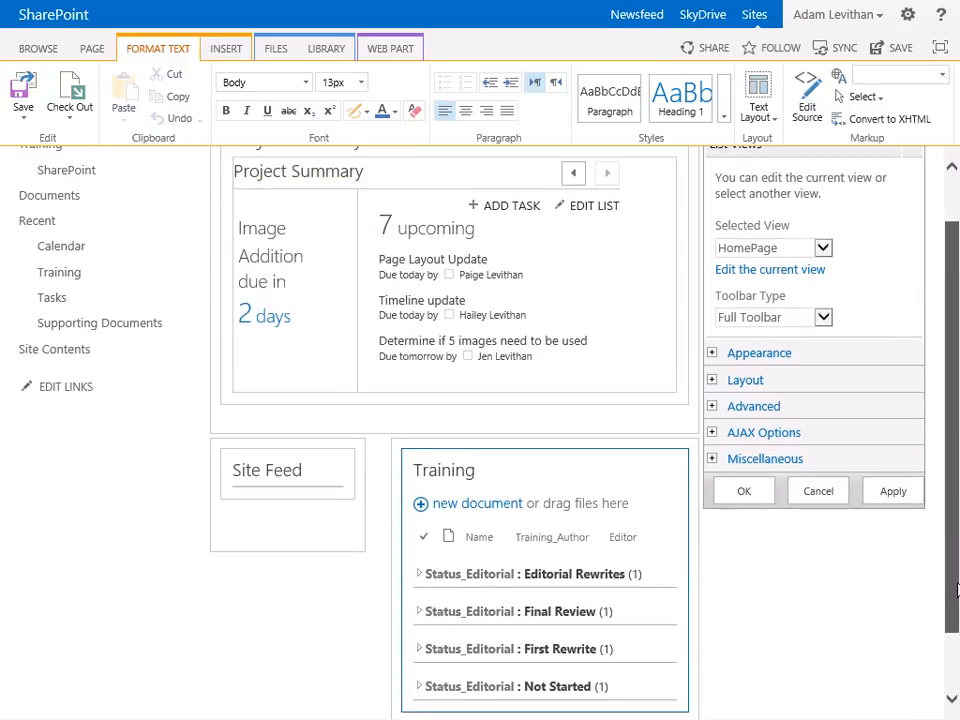
pyautogui.click(768, 271)
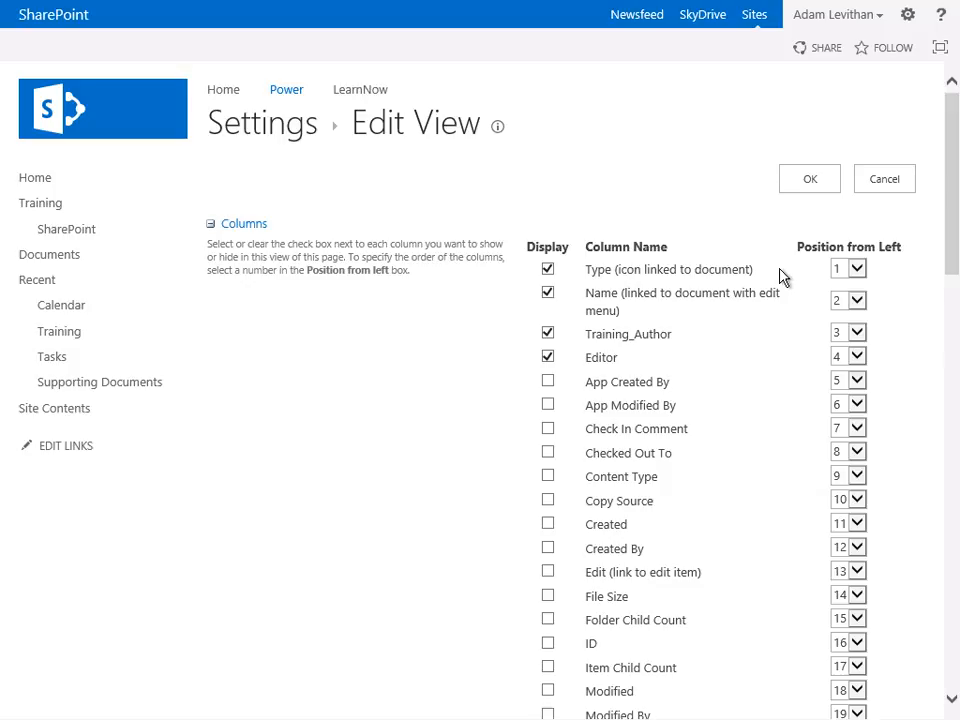
pyautogui.click(873, 188)
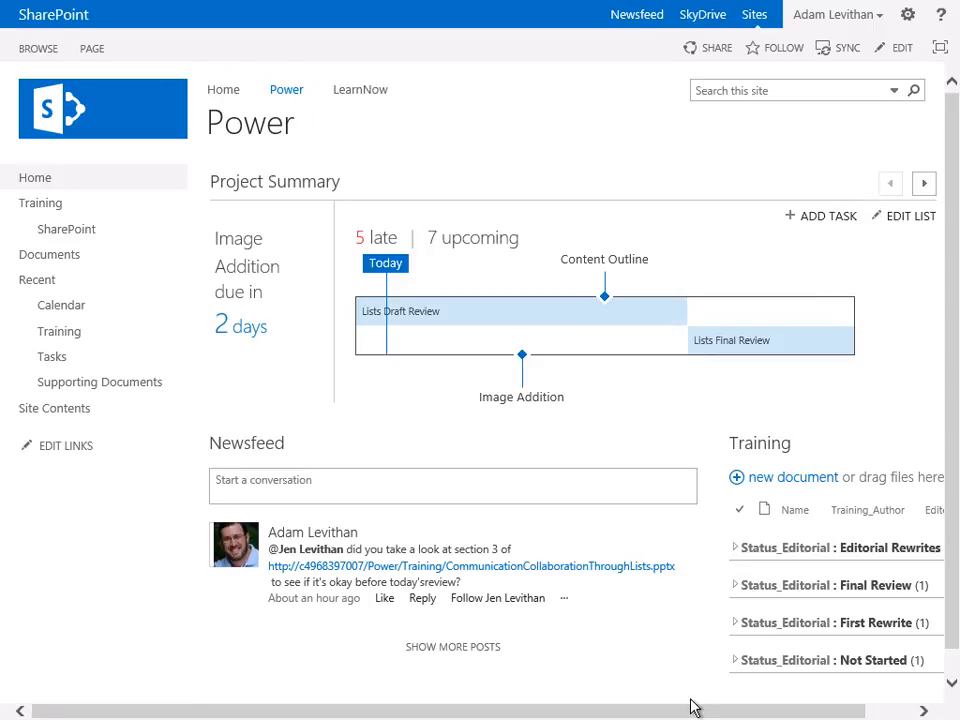
pyautogui.moveTo(692, 713); pyautogui.dragTo(793, 713)
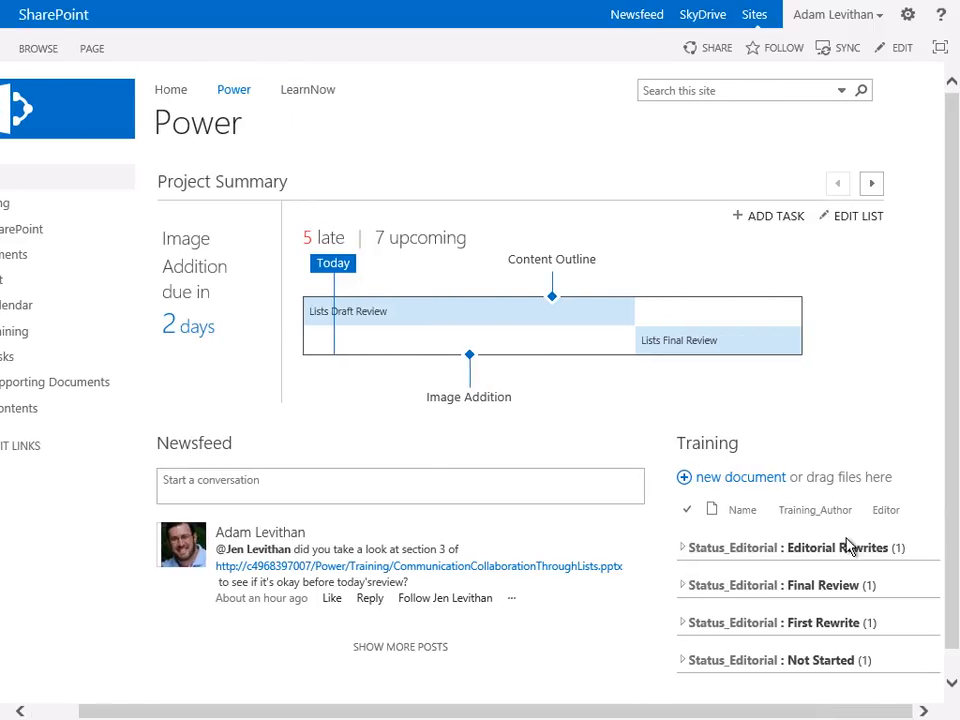
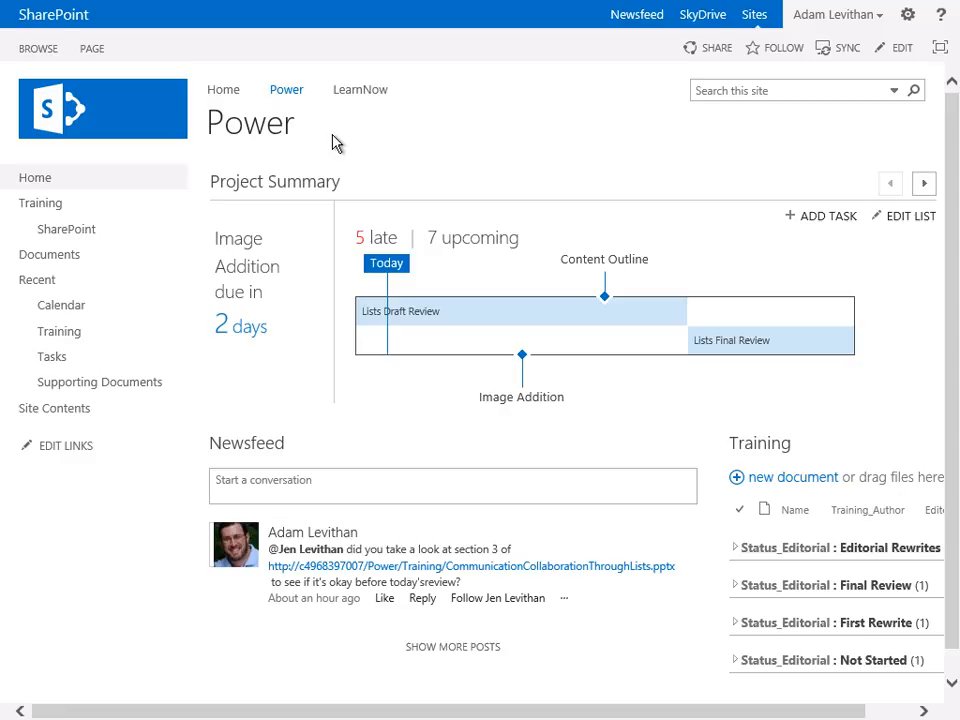
# - Add a new Custom List app to the site named MeetingNotes
pyautogui.click(908, 14)
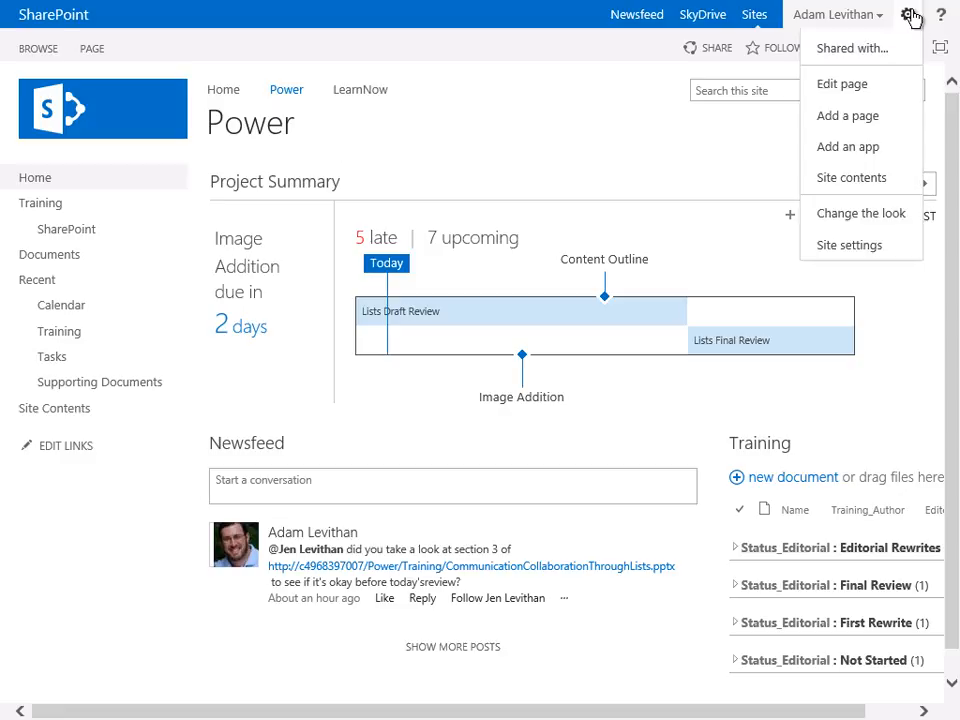
pyautogui.click(884, 156)
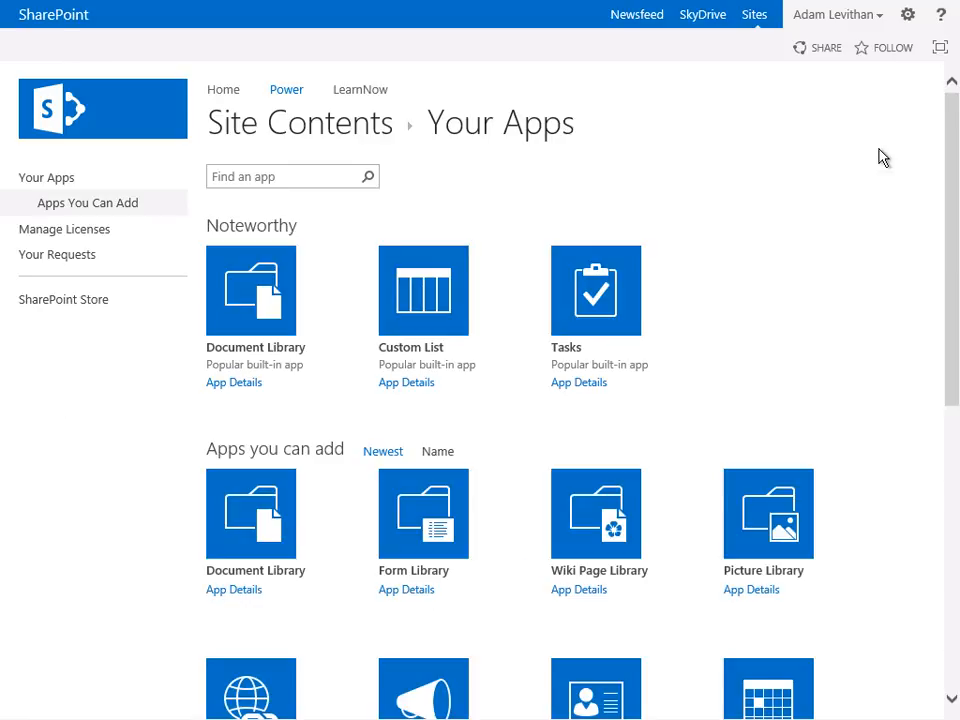
pyautogui.click(418, 292)
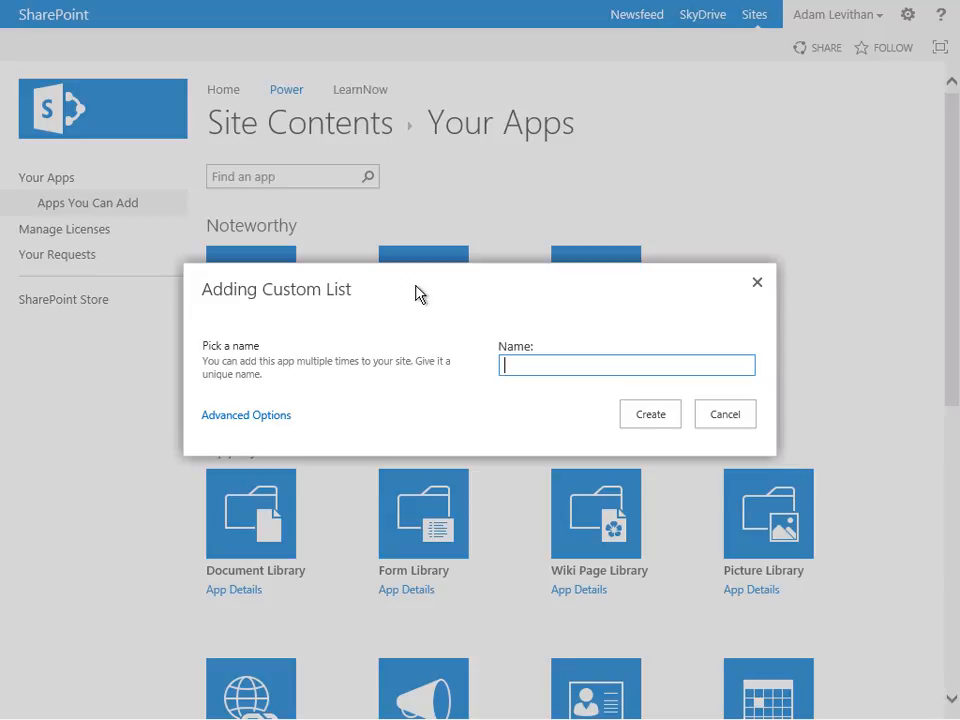
pyautogui.write('MeetingNotes')
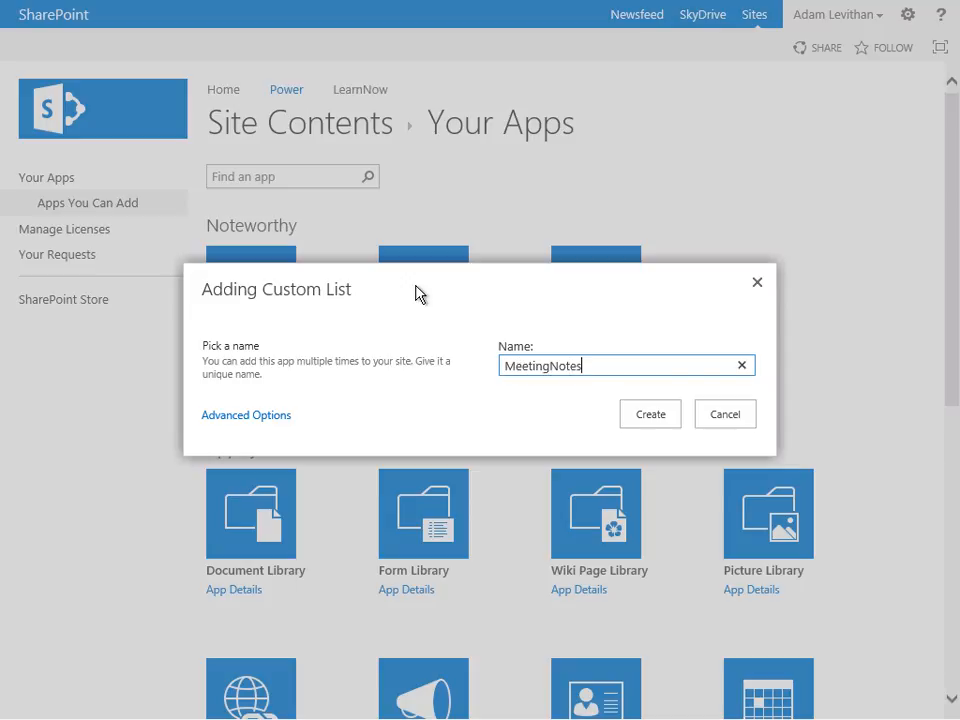
pyautogui.click(636, 422)
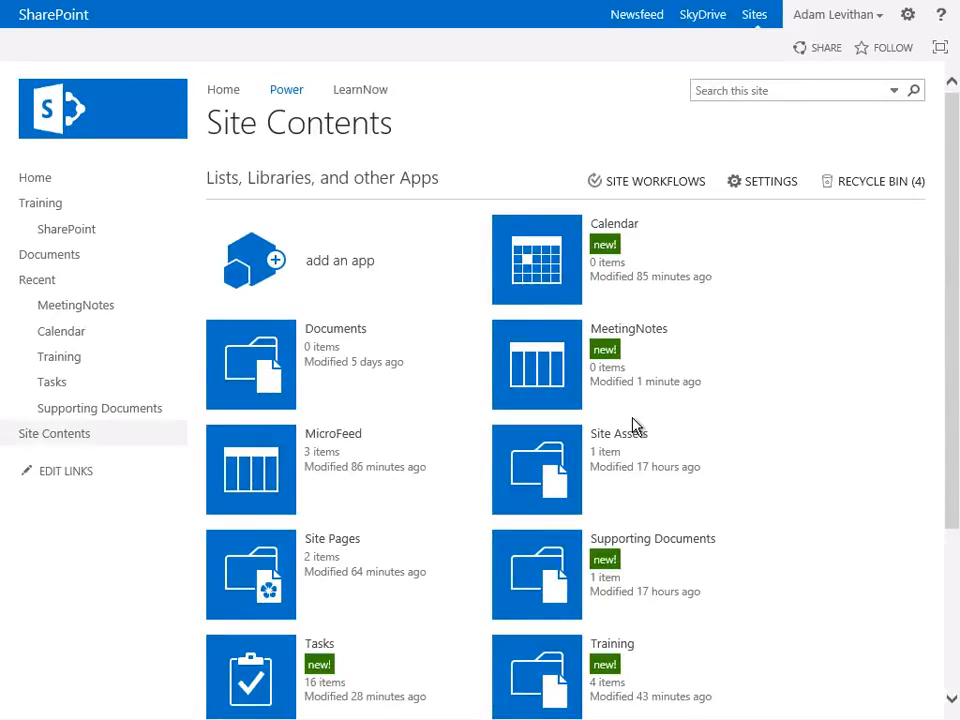
# - Open the MeetingNotes list for editing and add a Date and Time column named Meeting
pyautogui.click(552, 370)
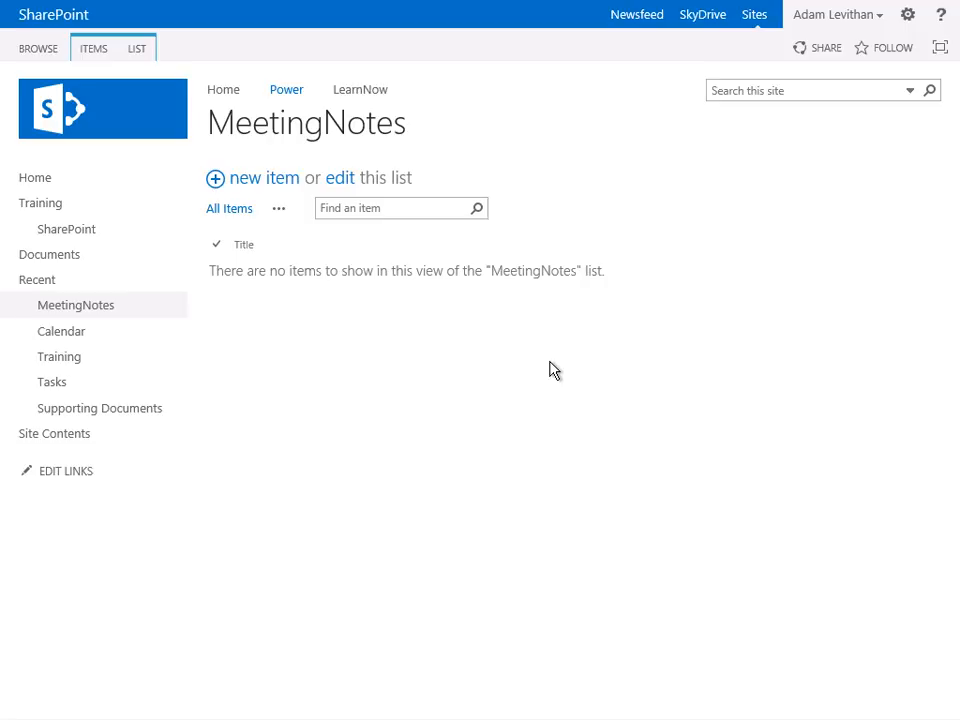
pyautogui.click(340, 180)
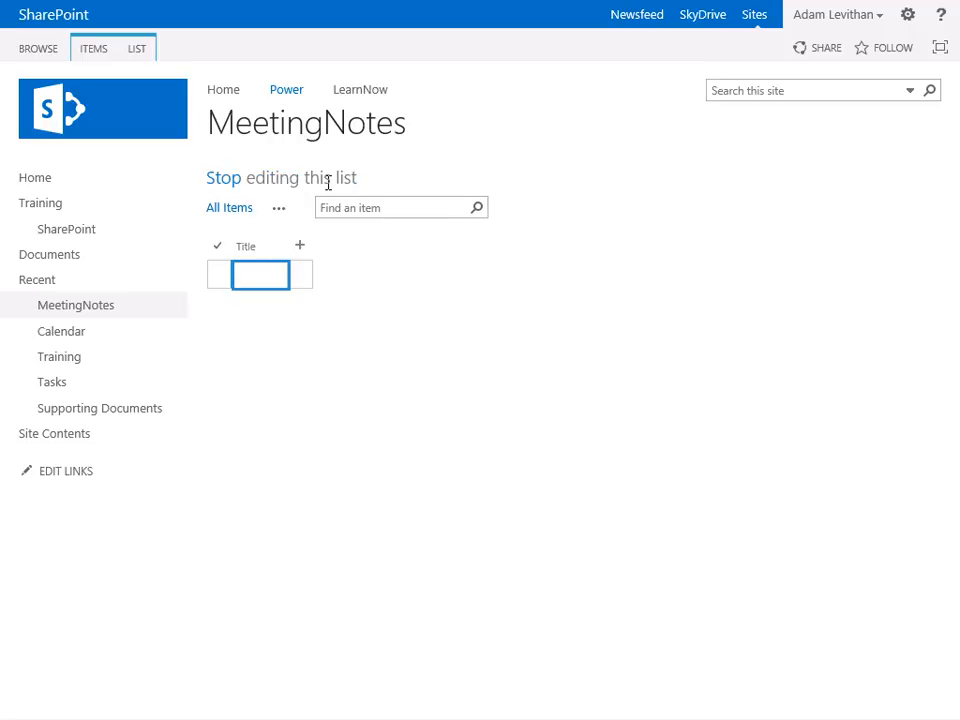
pyautogui.click(301, 247)
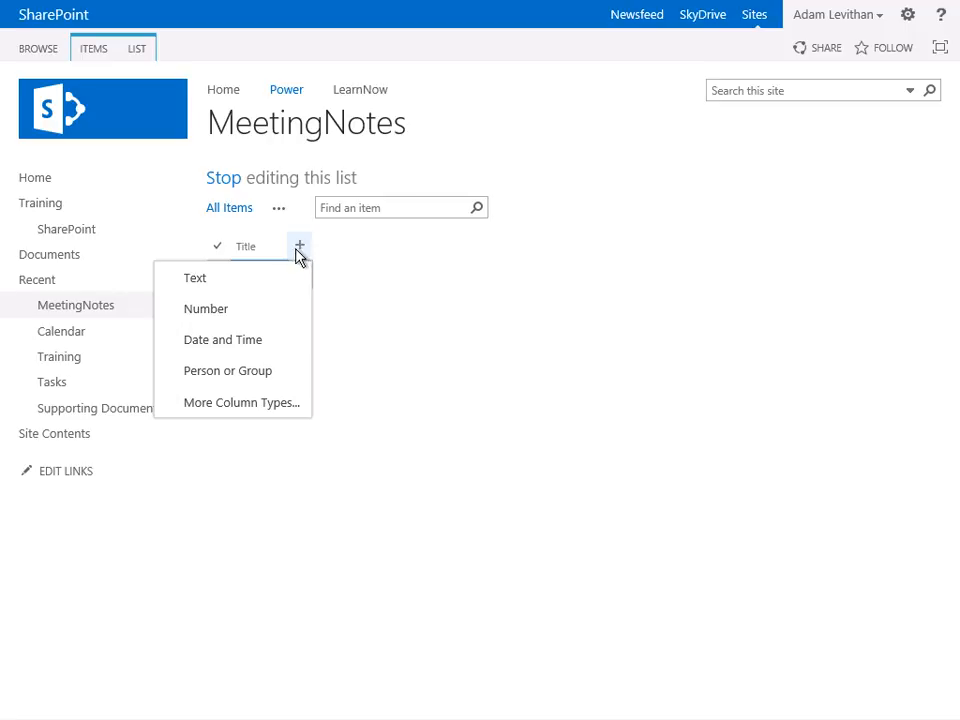
pyautogui.click(264, 340)
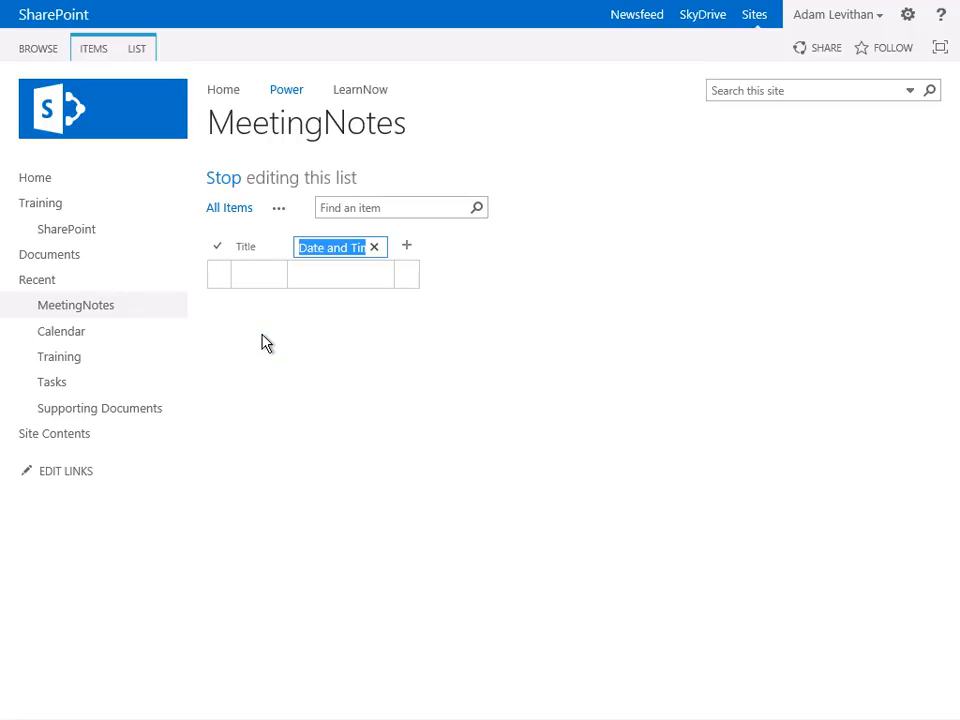
pyautogui.write('Meeting')
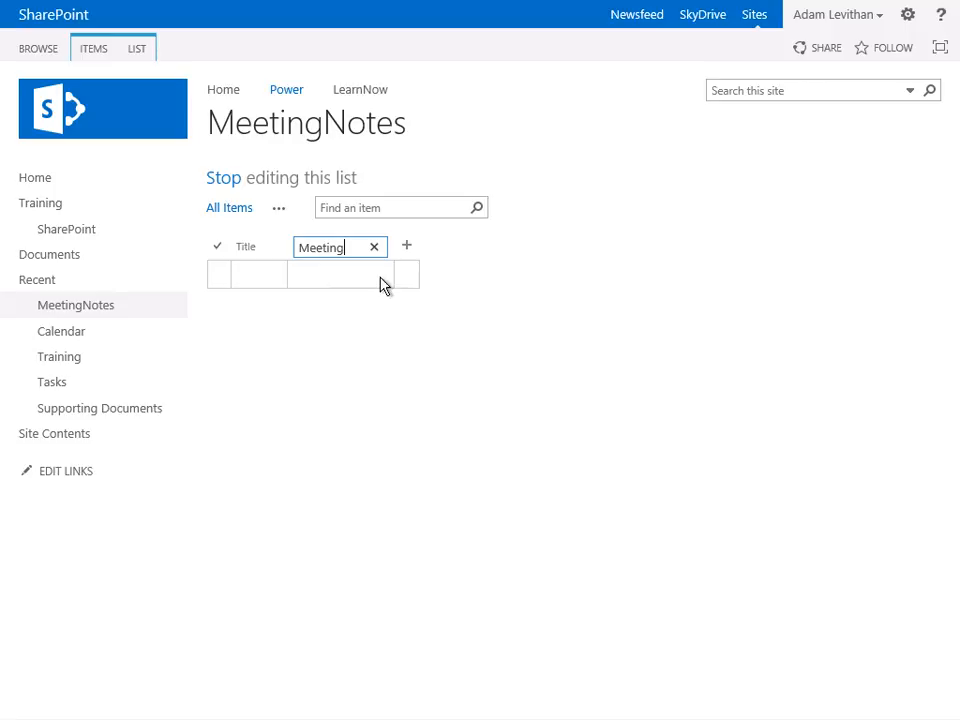
pyautogui.press('Return')
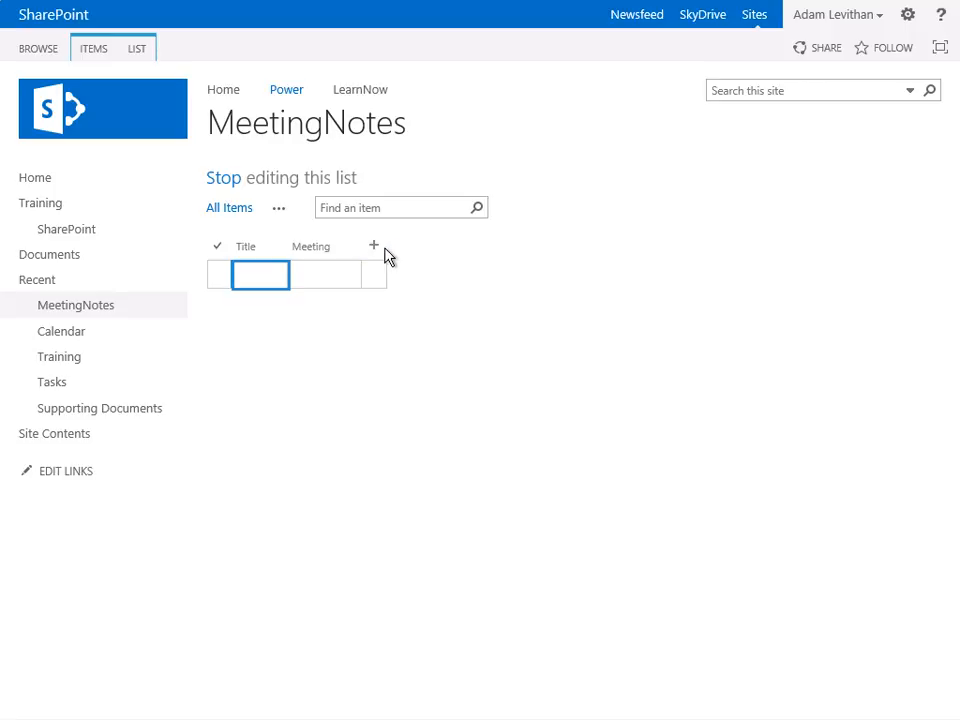
# - Start a new column named Status_Meeting of the Choice type
pyautogui.click(375, 250)
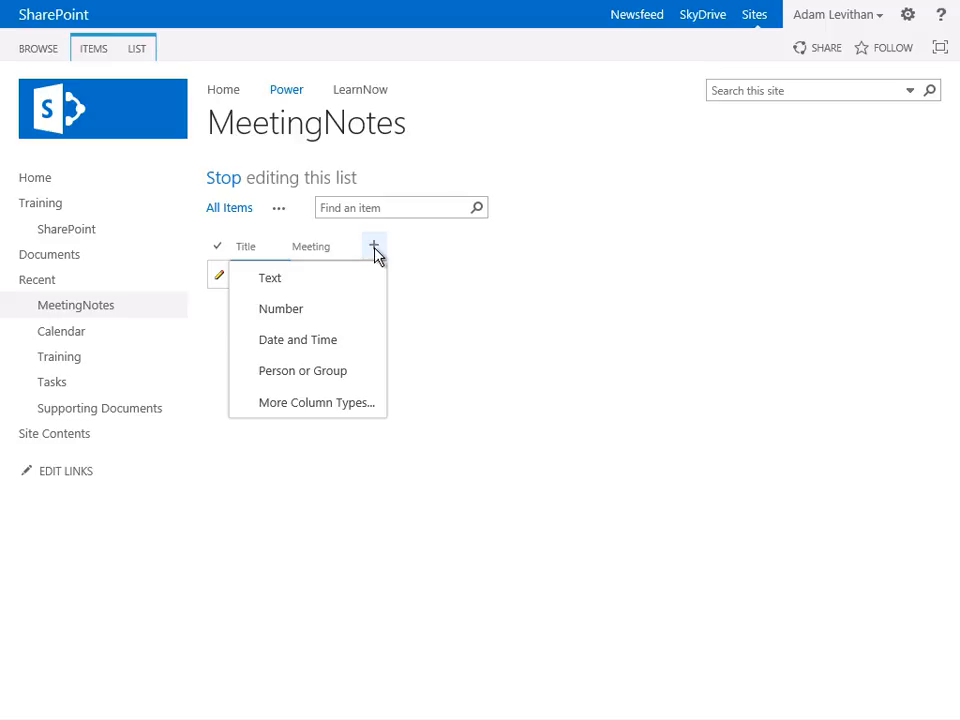
pyautogui.click(353, 409)
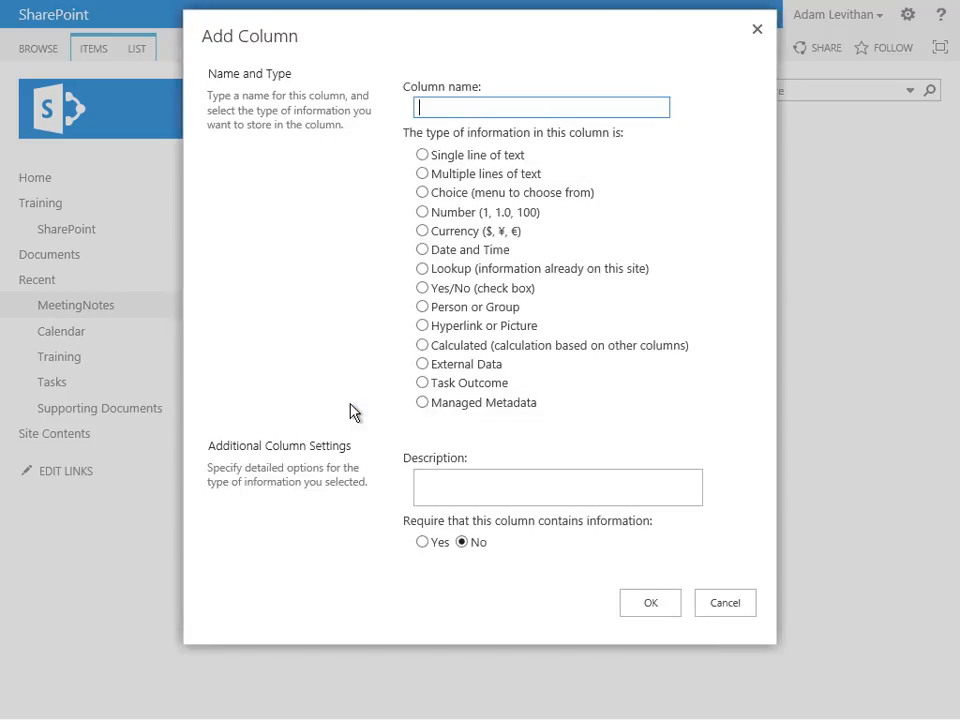
pyautogui.write('Status_Meeting')
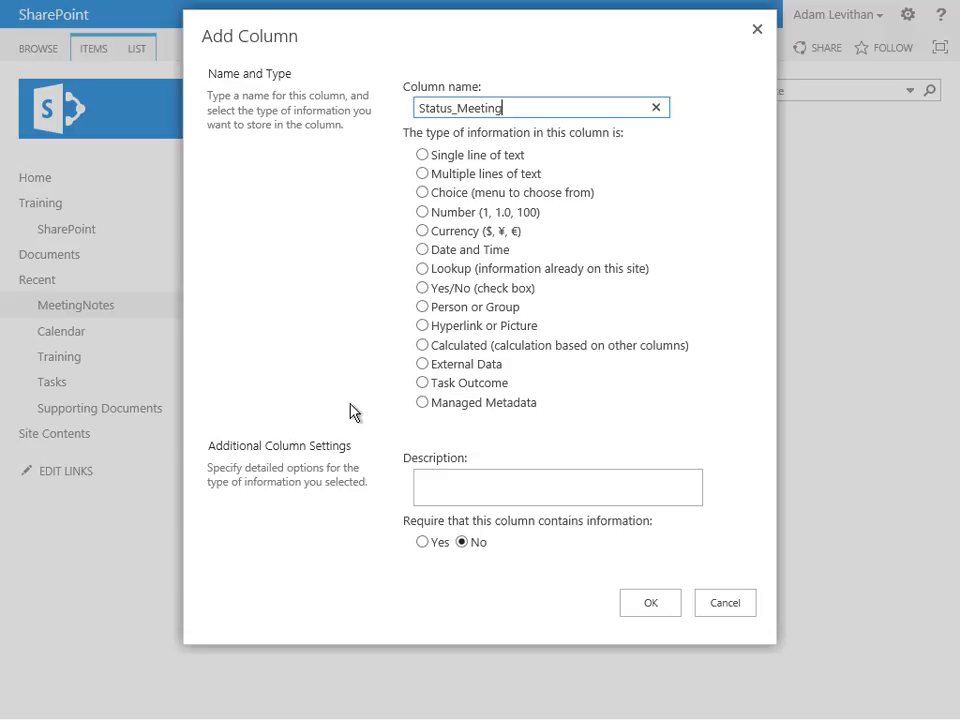
pyautogui.click(424, 195)
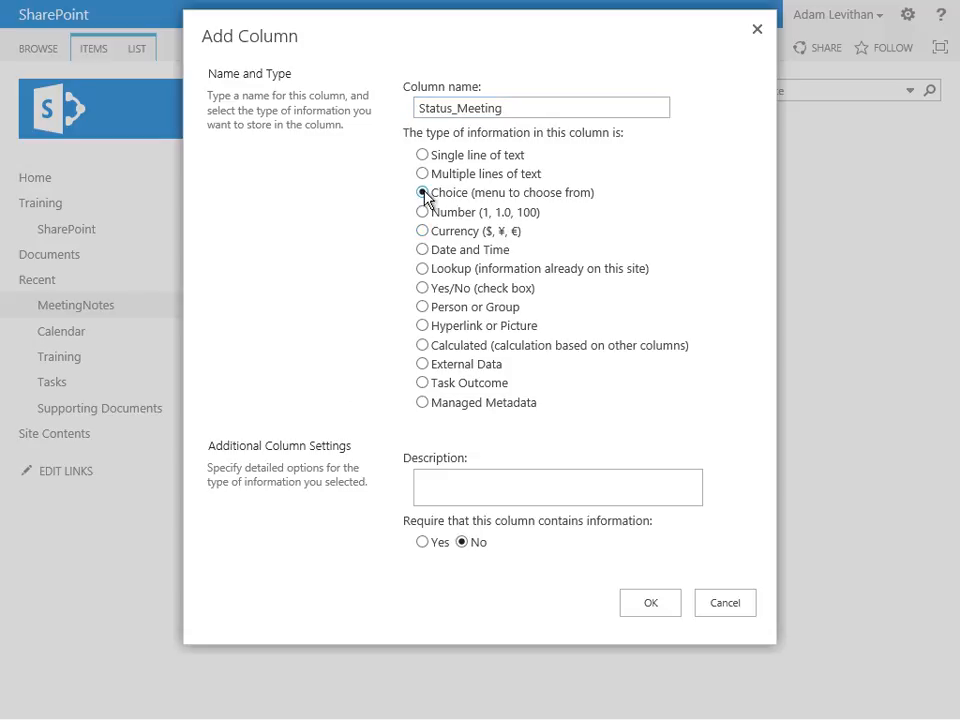
# - Enter the choices Agenda and Minutes, set Agenda as the default value, and save the Status_Meeting column
pyautogui.scroll(-3, 420, 199)
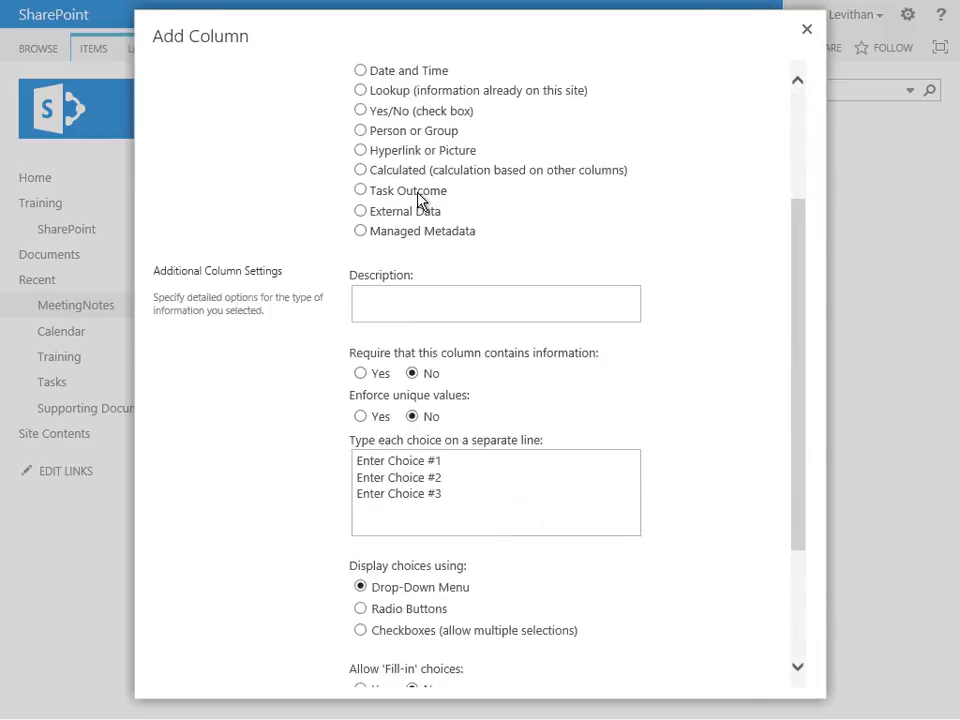
pyautogui.moveTo(469, 403); pyautogui.dragTo(336, 360)
pyautogui.write('A')
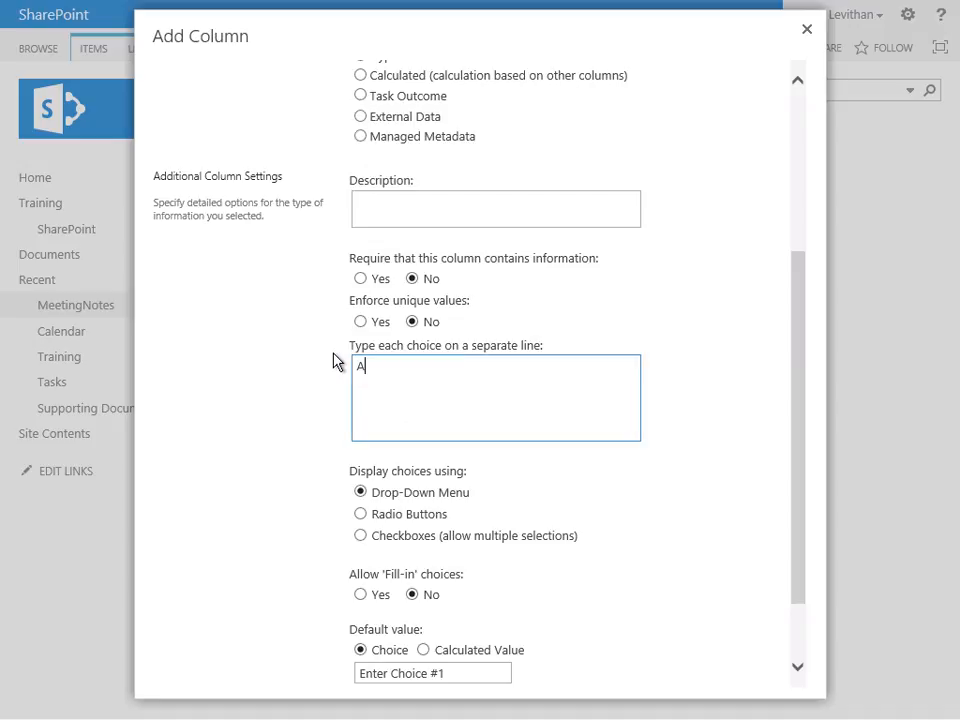
pyautogui.write('genda')
pyautogui.press('Return')
pyautogui.write('Minutes')
pyautogui.scroll(-2, 400, 330)
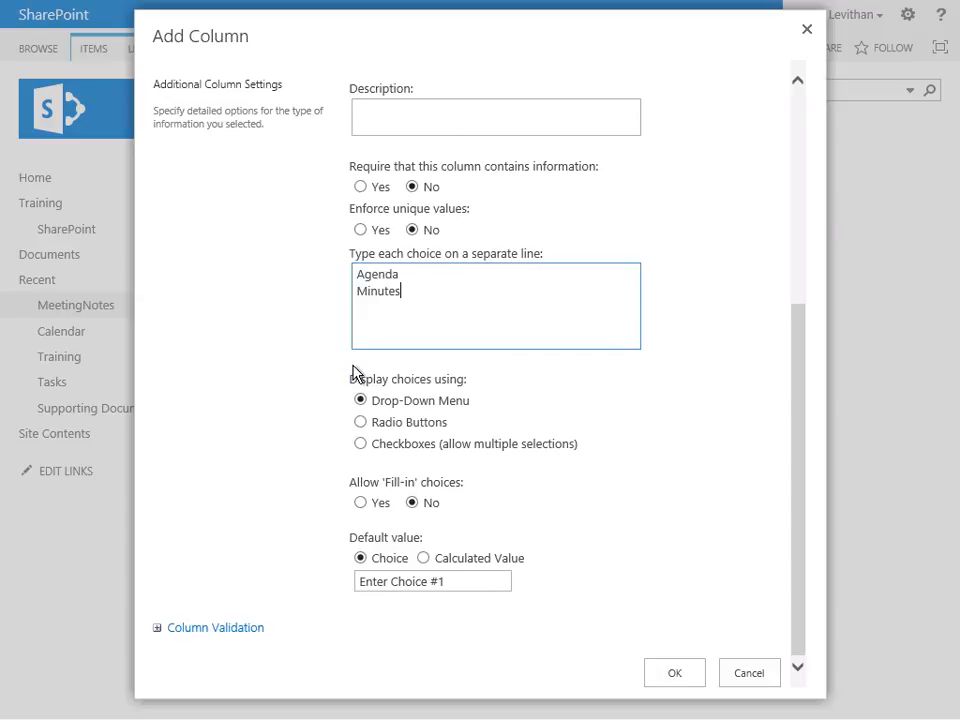
pyautogui.click(463, 581)
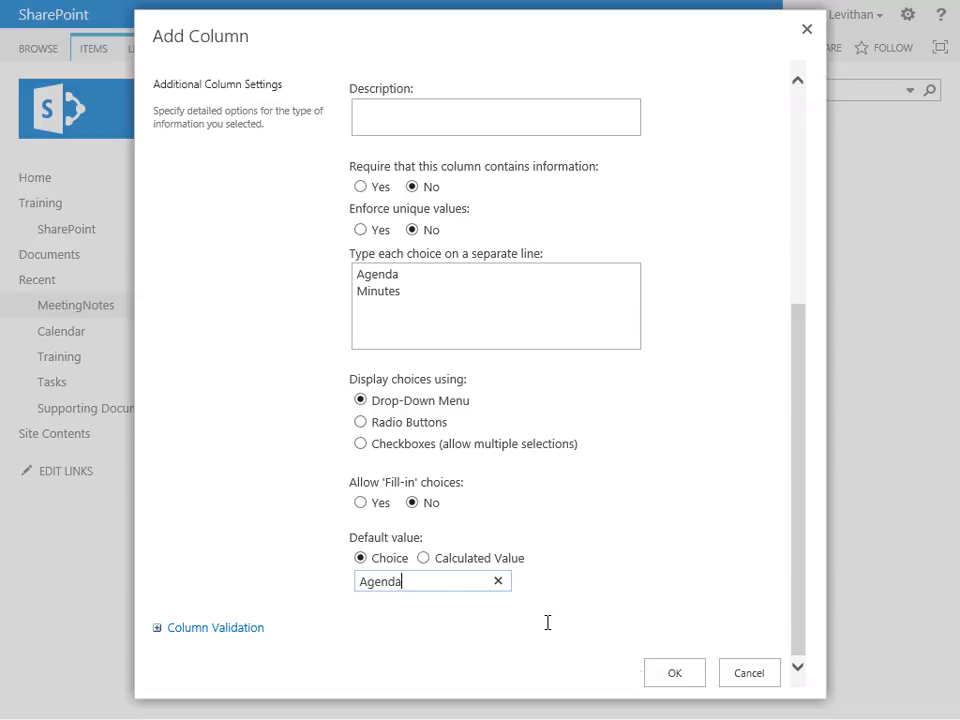
pyautogui.click(681, 687)
pyautogui.click(681, 681)
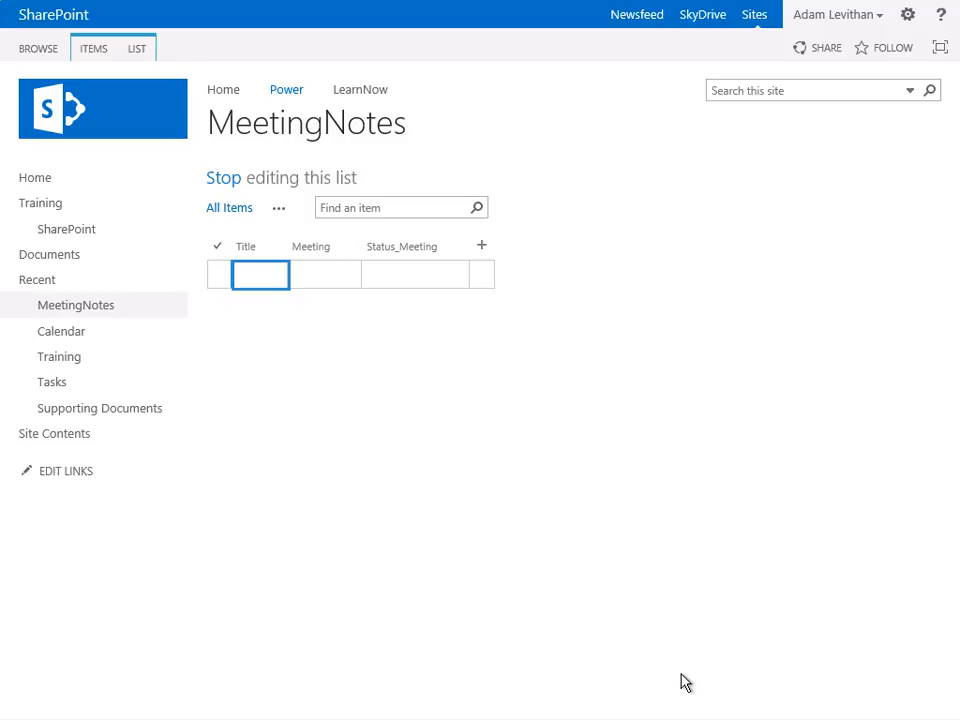
# - Add a Text column named Agenda to the list
pyautogui.click(481, 254)
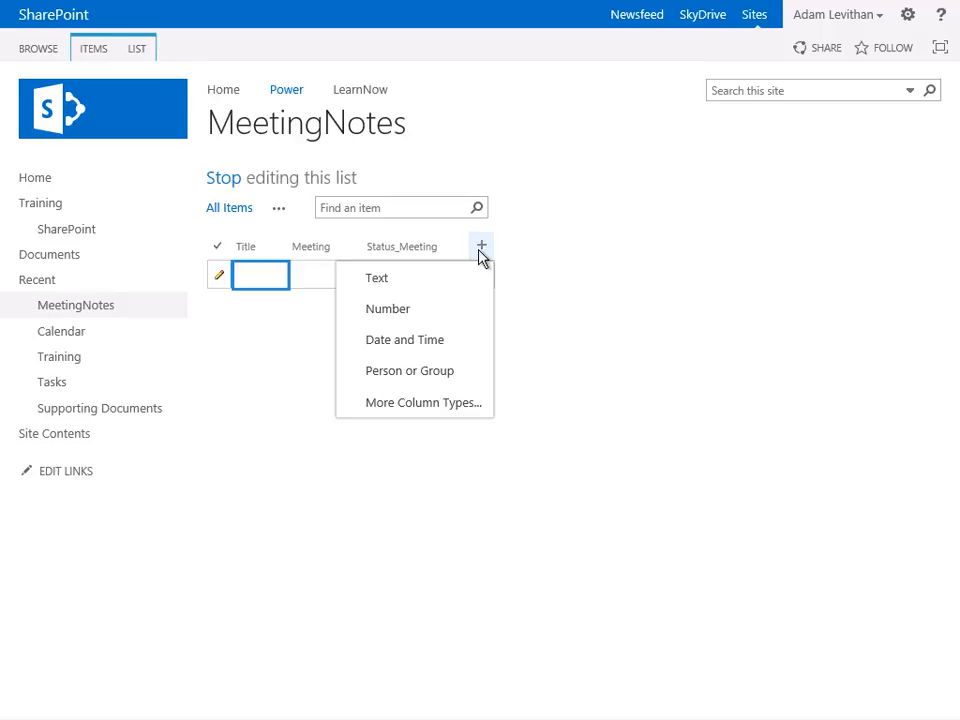
pyautogui.click(455, 289)
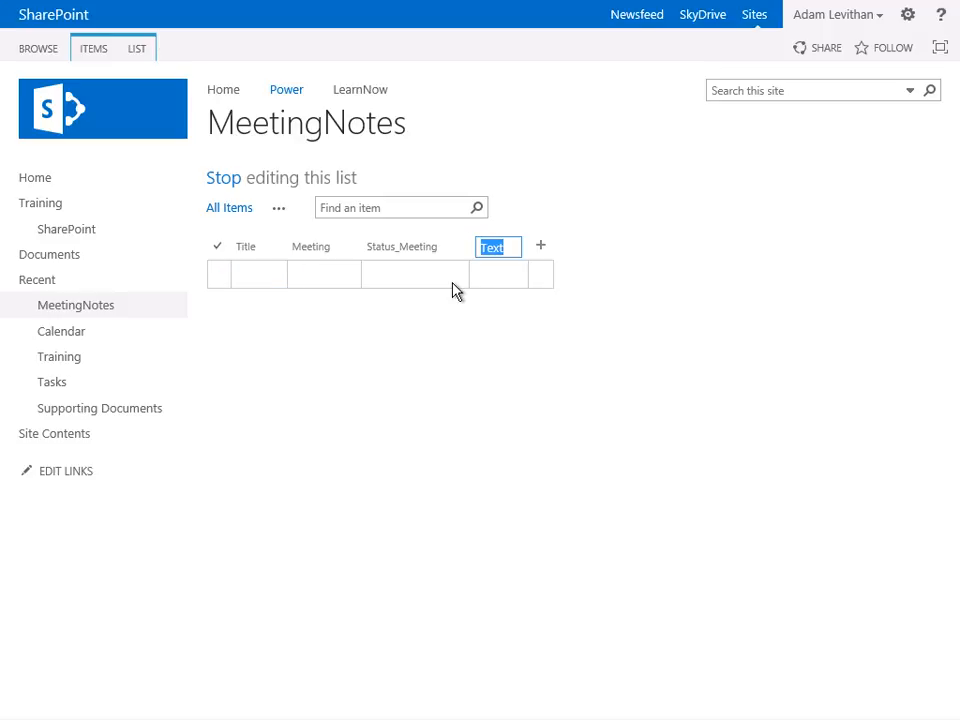
pyautogui.write('Agenda')
pyautogui.press('Return')
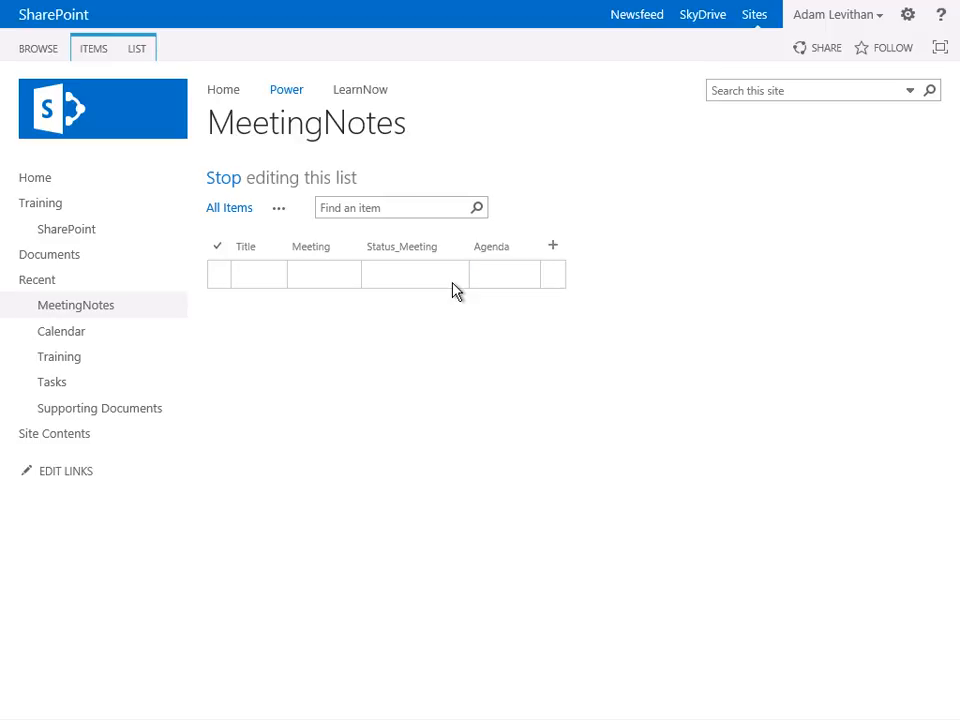
# - Create a Multiple lines of text column named Minutes
pyautogui.click(139, 54)
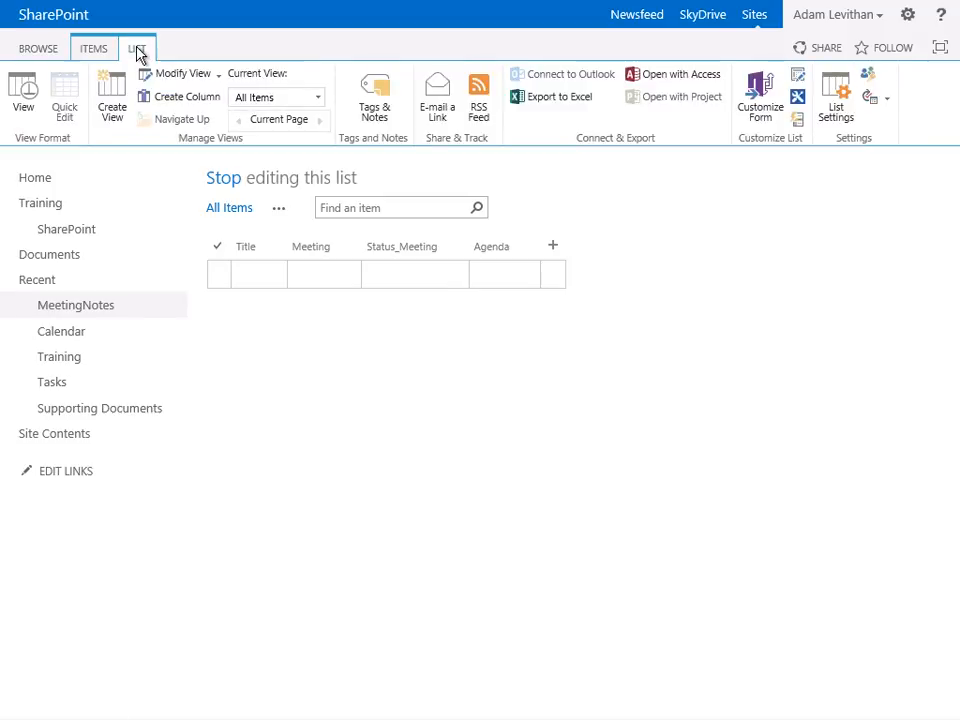
pyautogui.click(167, 100)
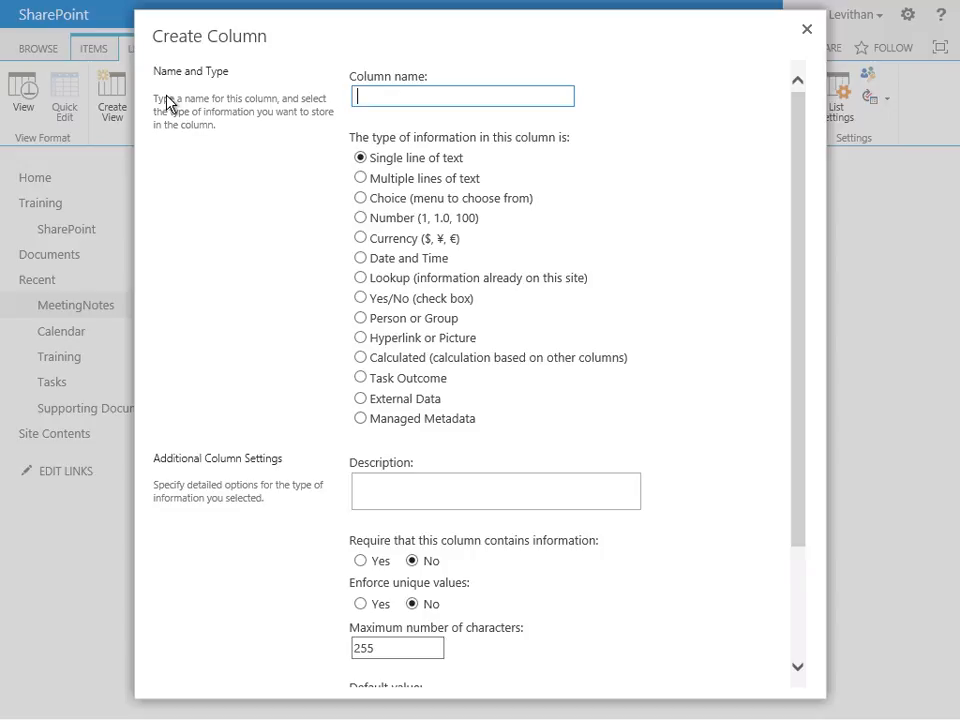
pyautogui.write('Minutes')
pyautogui.click(362, 178)
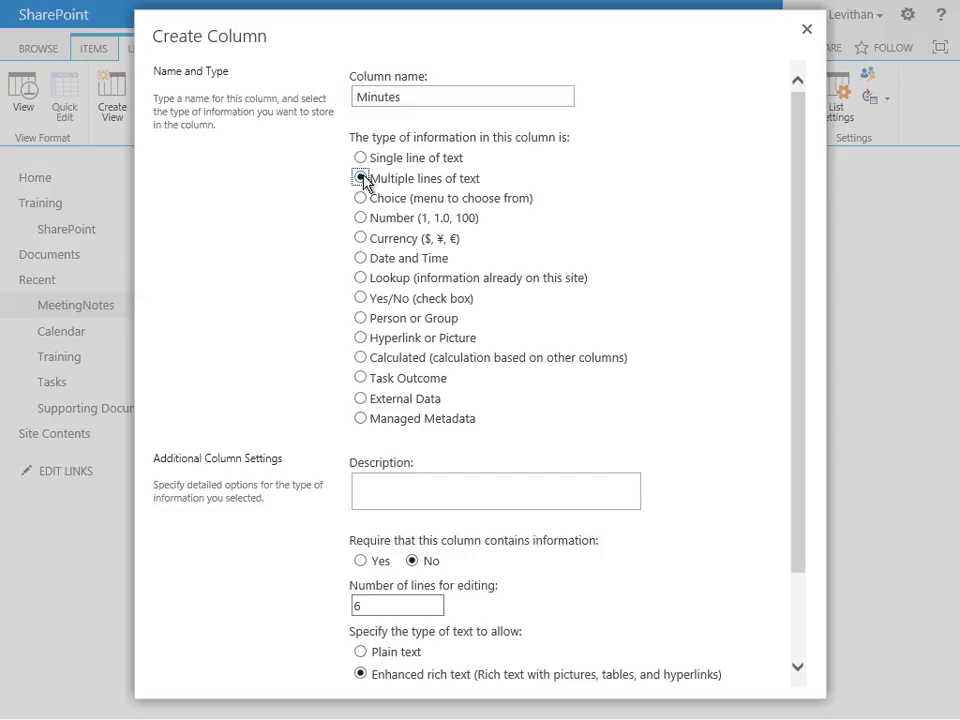
pyautogui.scroll(-3, 362, 180)
pyautogui.click(697, 679)
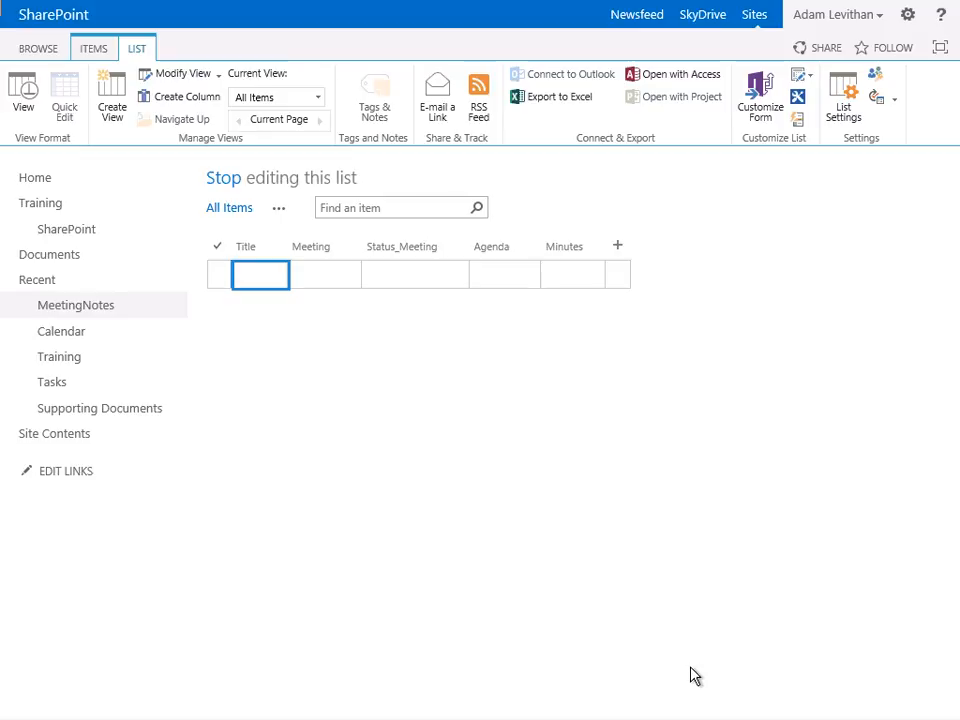
# - Create a Person or Group column named Attendees that allows multiple selections
pyautogui.click(176, 98)
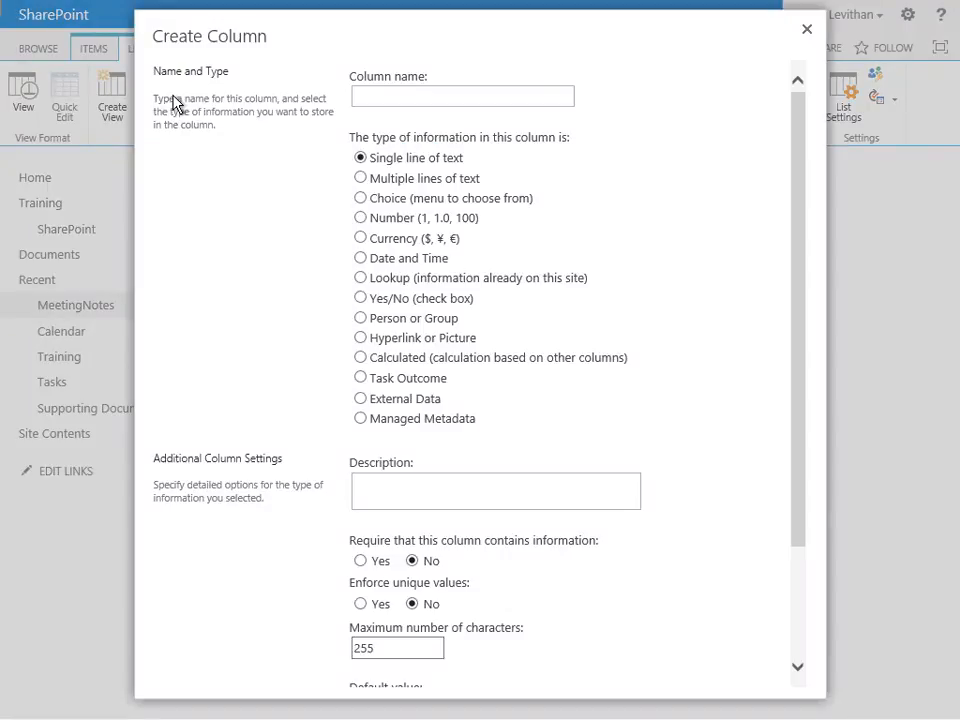
pyautogui.write('Attendees')
pyautogui.click(360, 318)
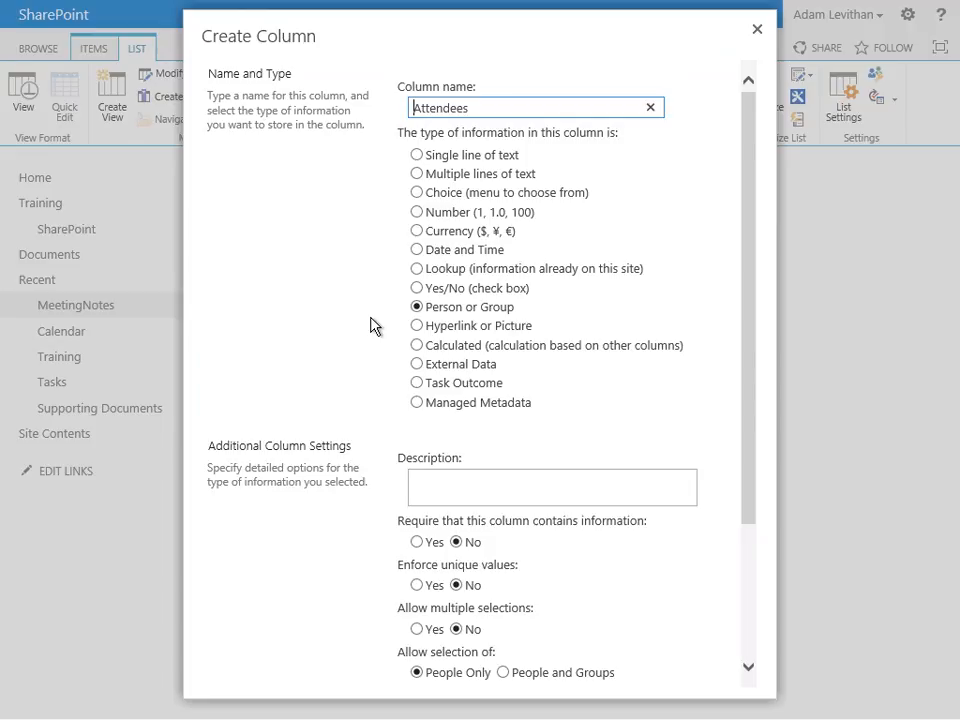
pyautogui.scroll(-3, 370, 325)
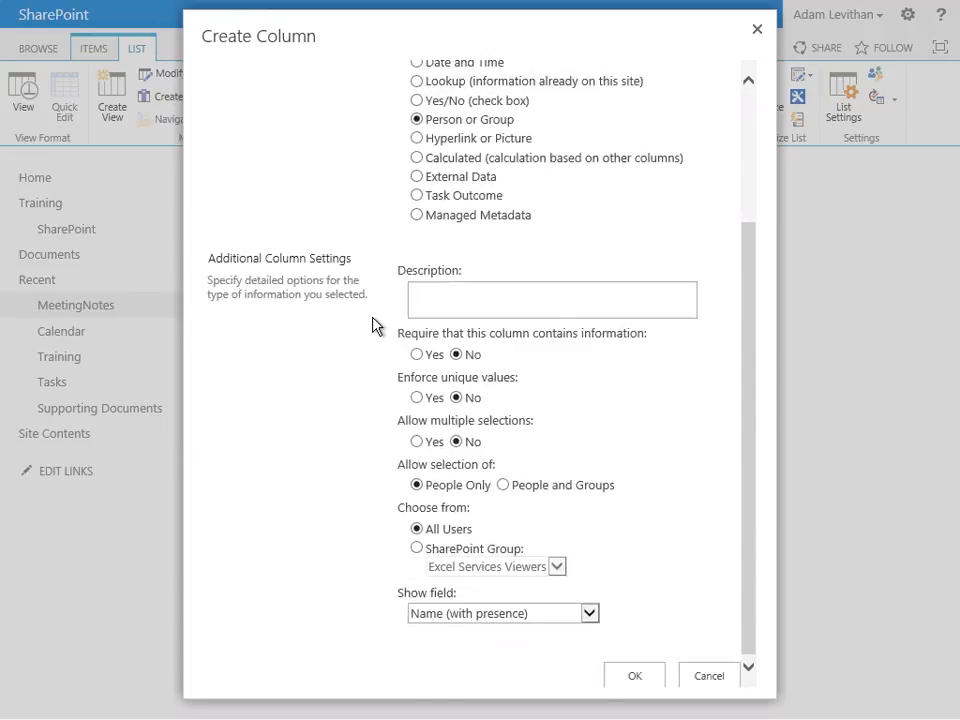
pyautogui.click(417, 441)
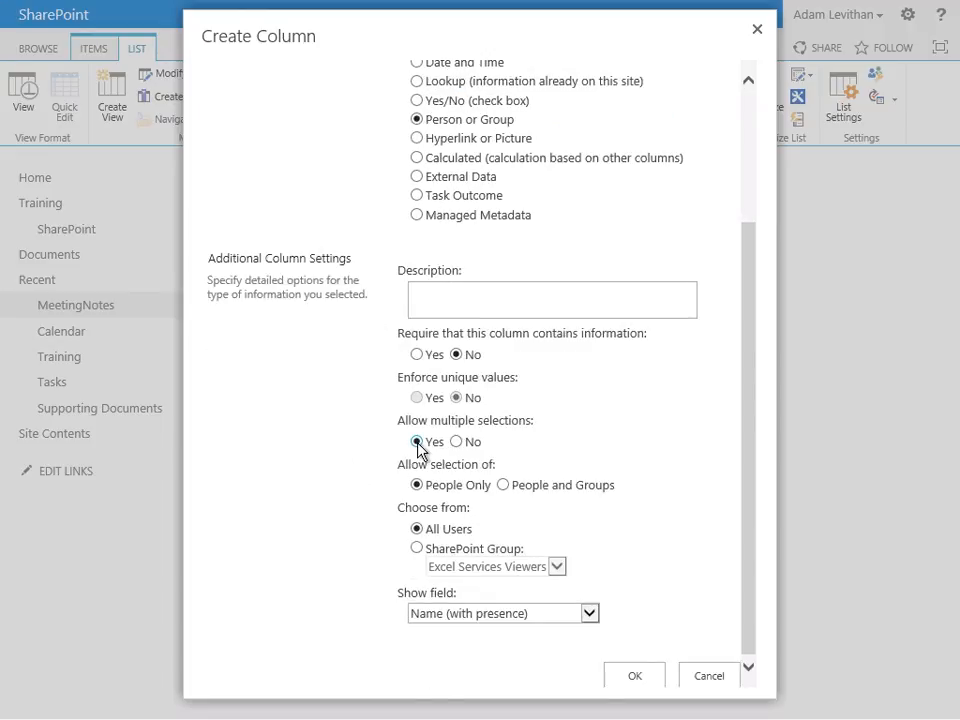
pyautogui.click(632, 676)
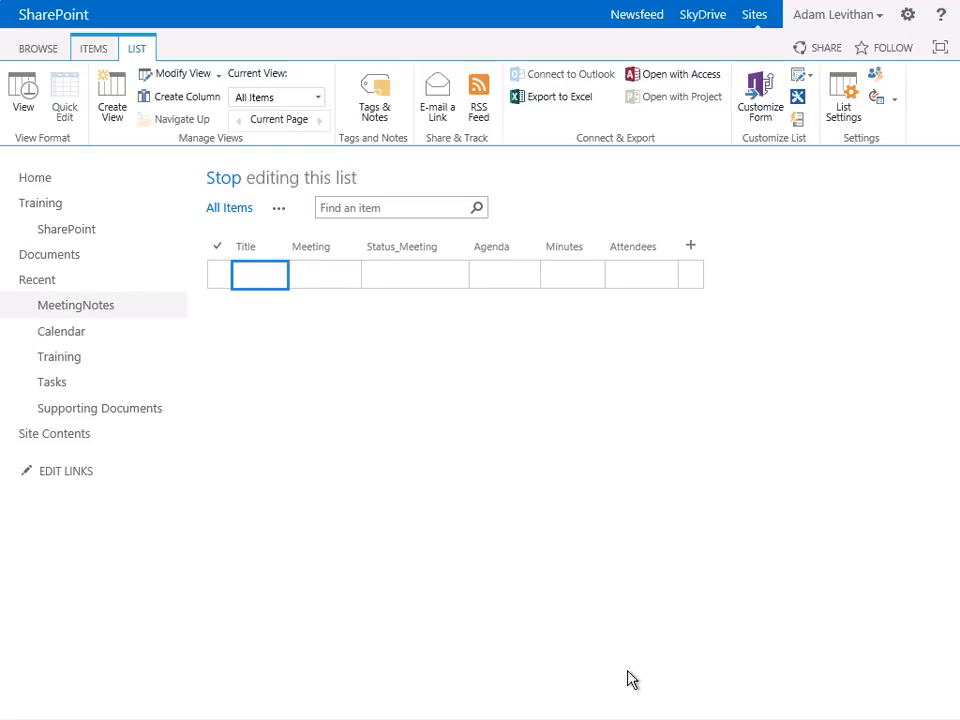
# - Leave list editing mode and start a new item titled 11/11 Meeting with the meeting date 11/11
pyautogui.click(227, 180)
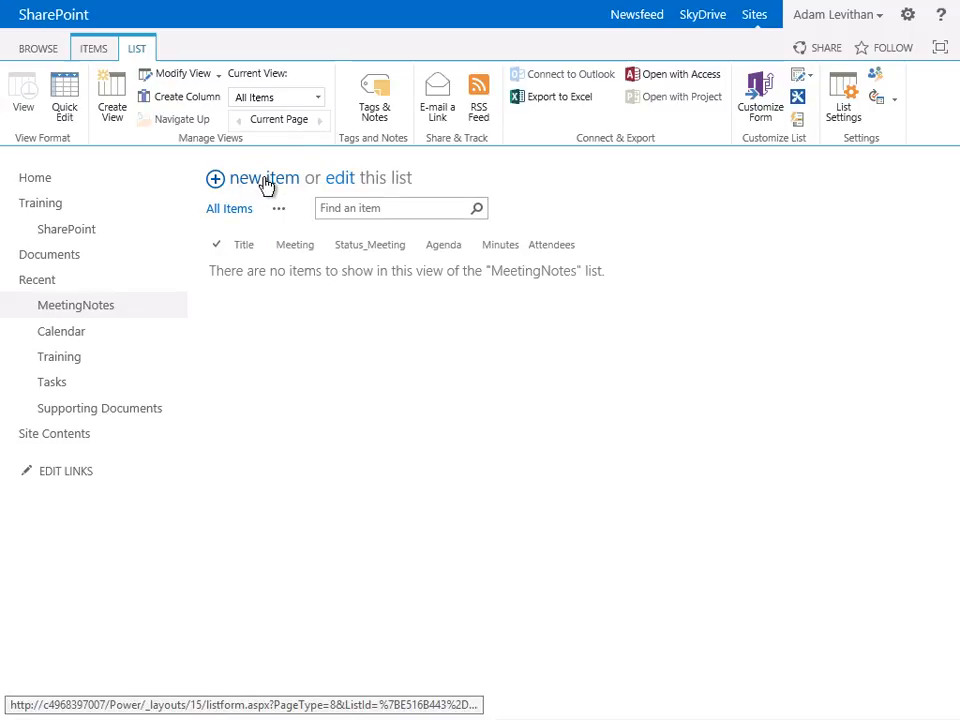
pyautogui.click(264, 180)
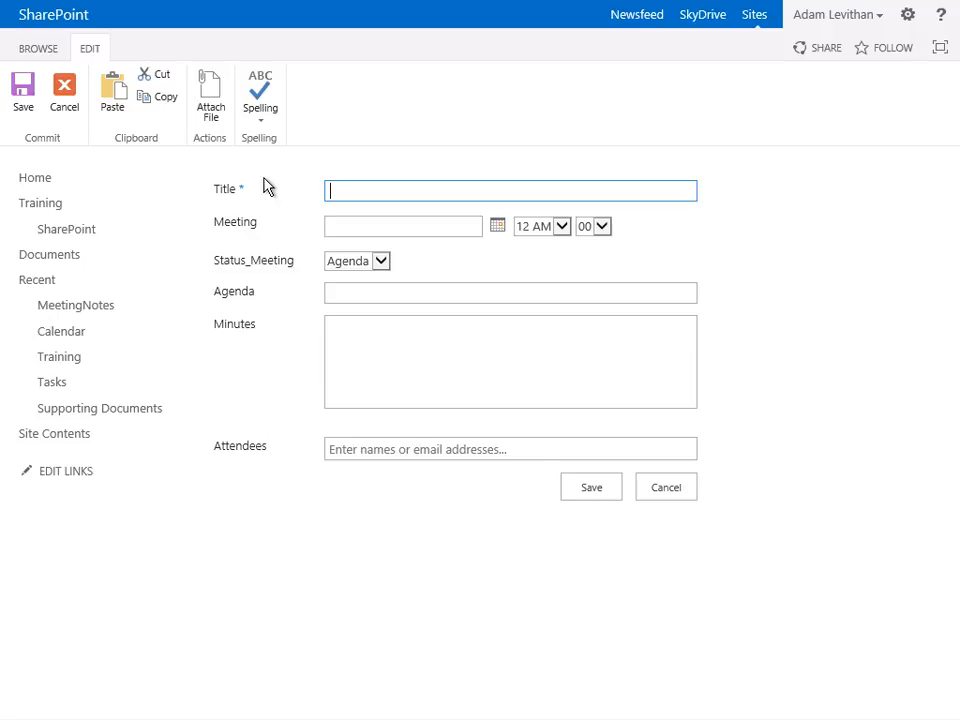
pyautogui.write('11/11 Meeting')
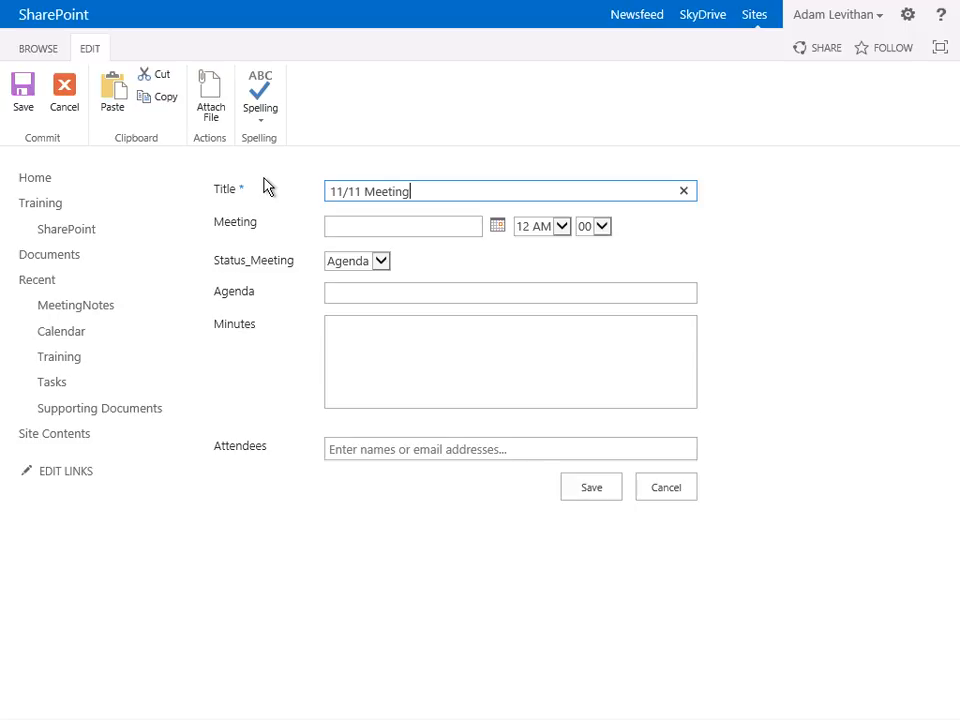
pyautogui.press('Tab')
pyautogui.write('11/11')
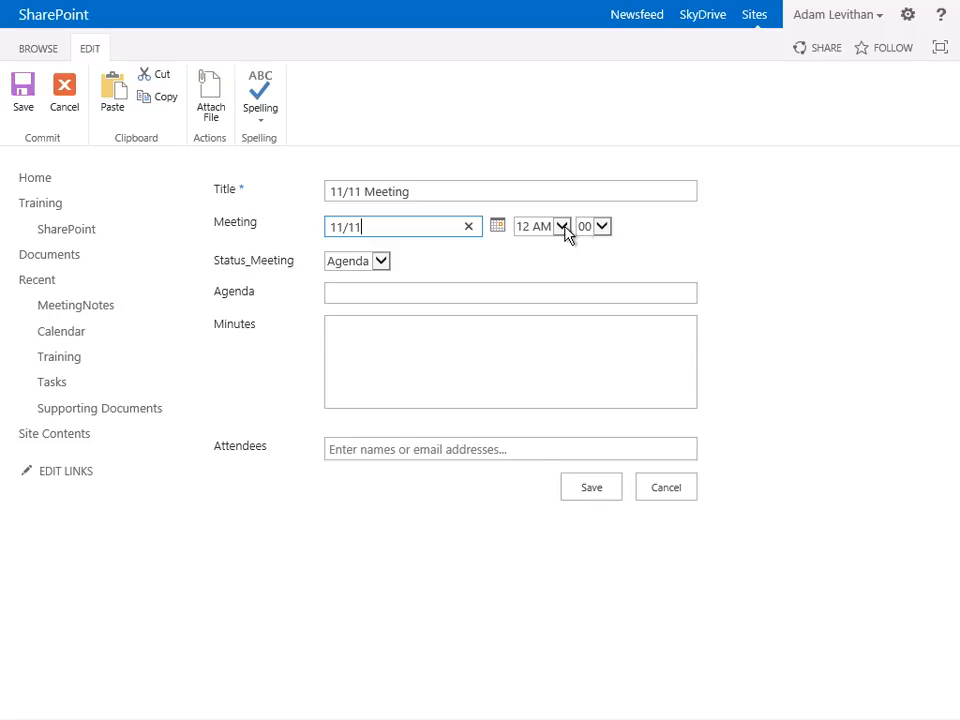
# - Enter The agenda as the item's agenda, add the two site users as attendees, and save the item
pyautogui.click(407, 289)
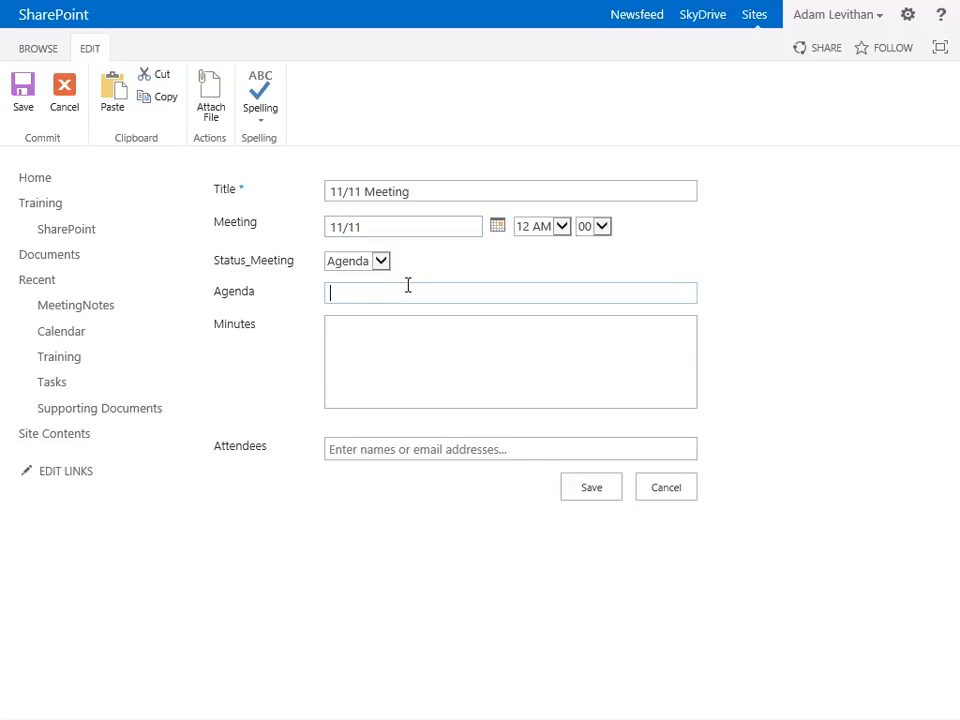
pyautogui.write('The agenda')
pyautogui.click(397, 447)
pyautogui.write('adam')
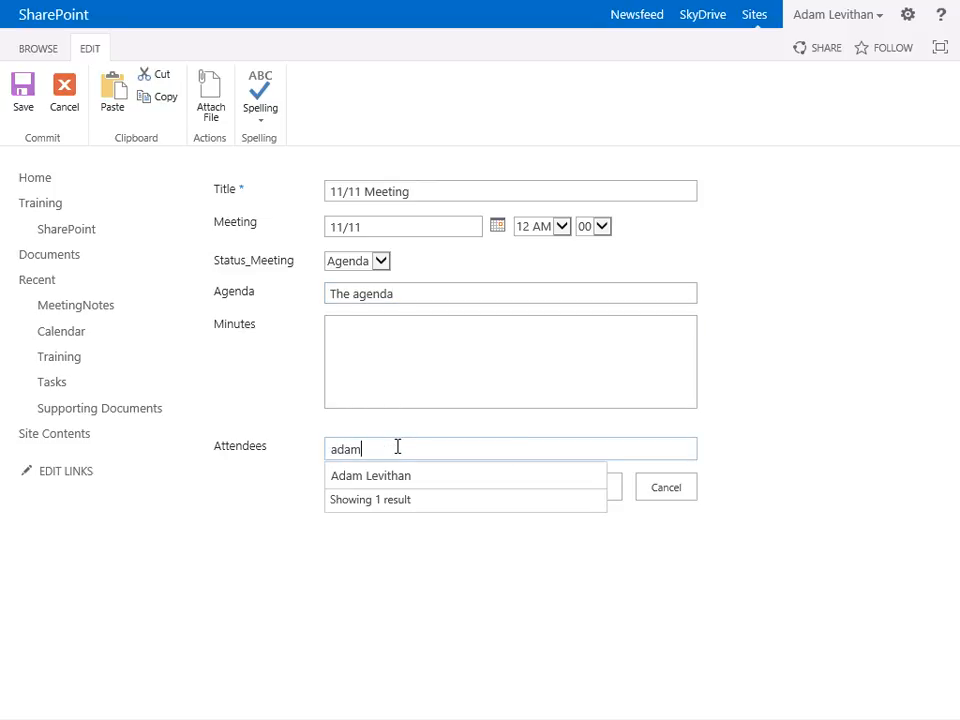
pyautogui.press('Return')
pyautogui.write('jen')
pyautogui.press('Return')
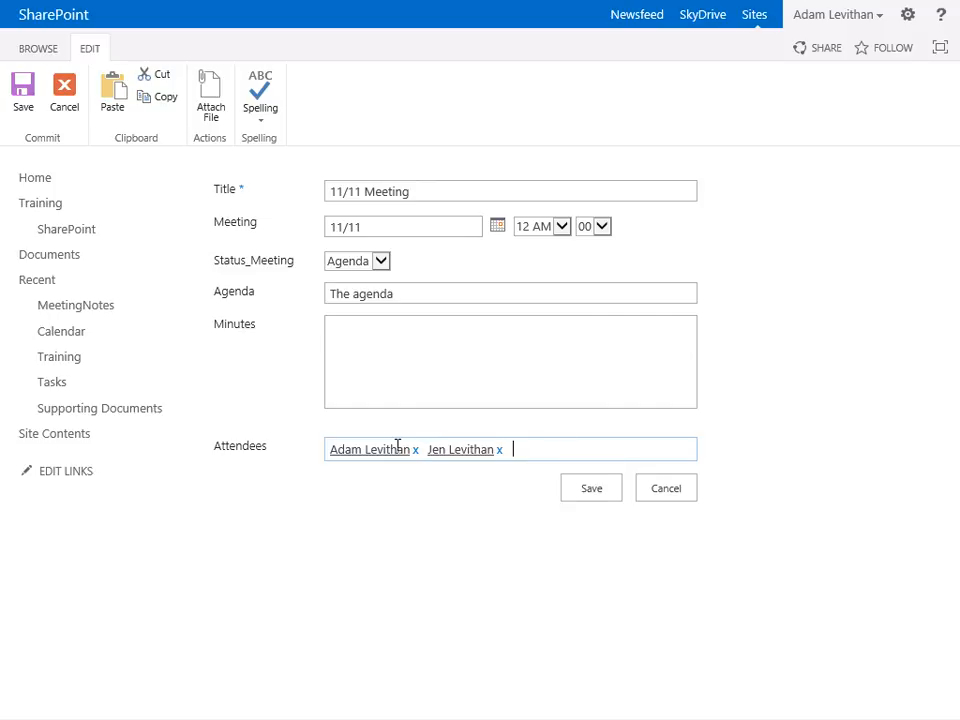
pyautogui.click(569, 497)
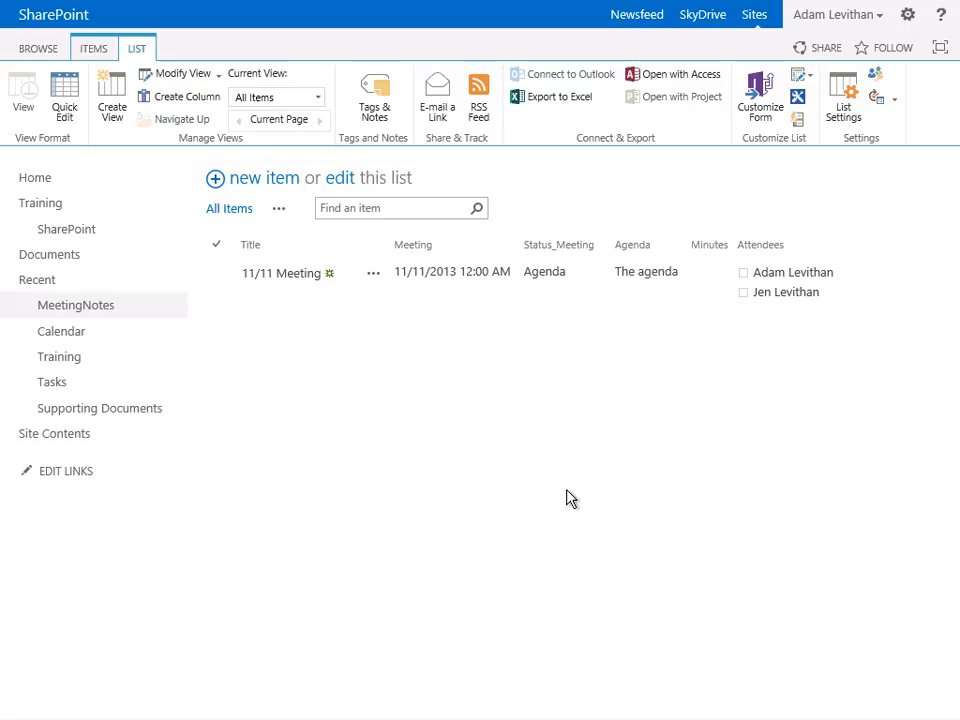
# - In the list settings, change the Meeting column's format to Date Only
pyautogui.click(847, 129)
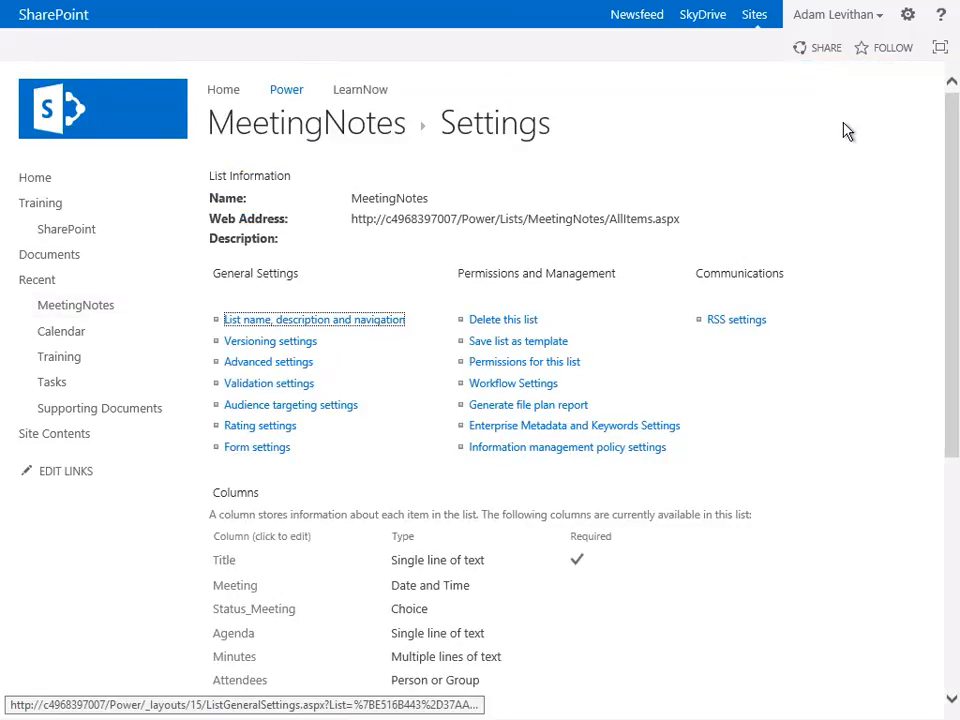
pyautogui.scroll(-2, 510, 489)
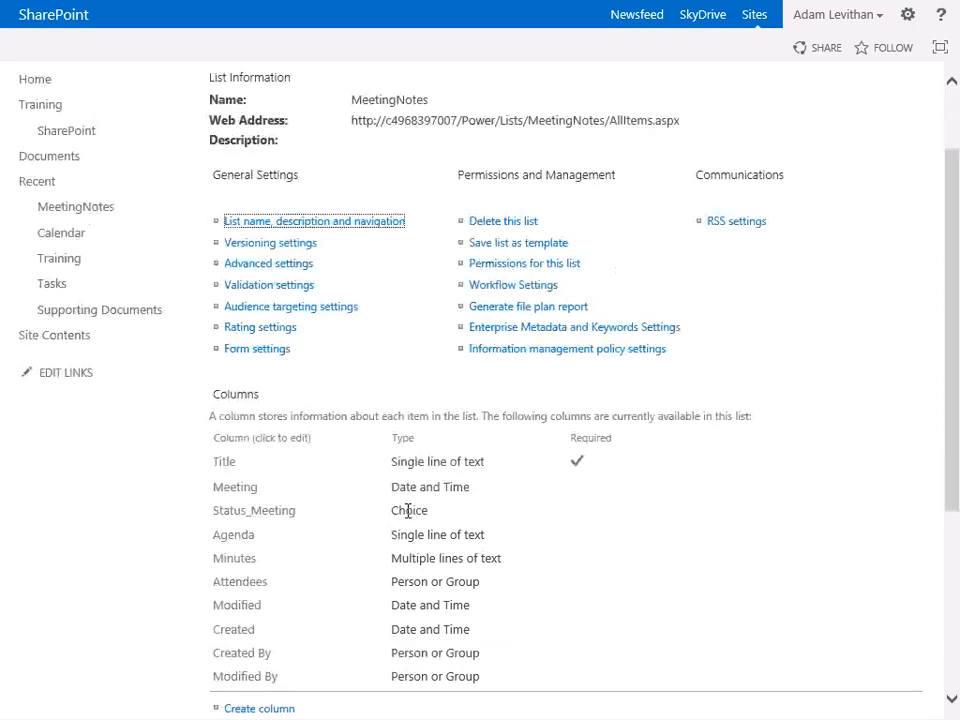
pyautogui.click(245, 488)
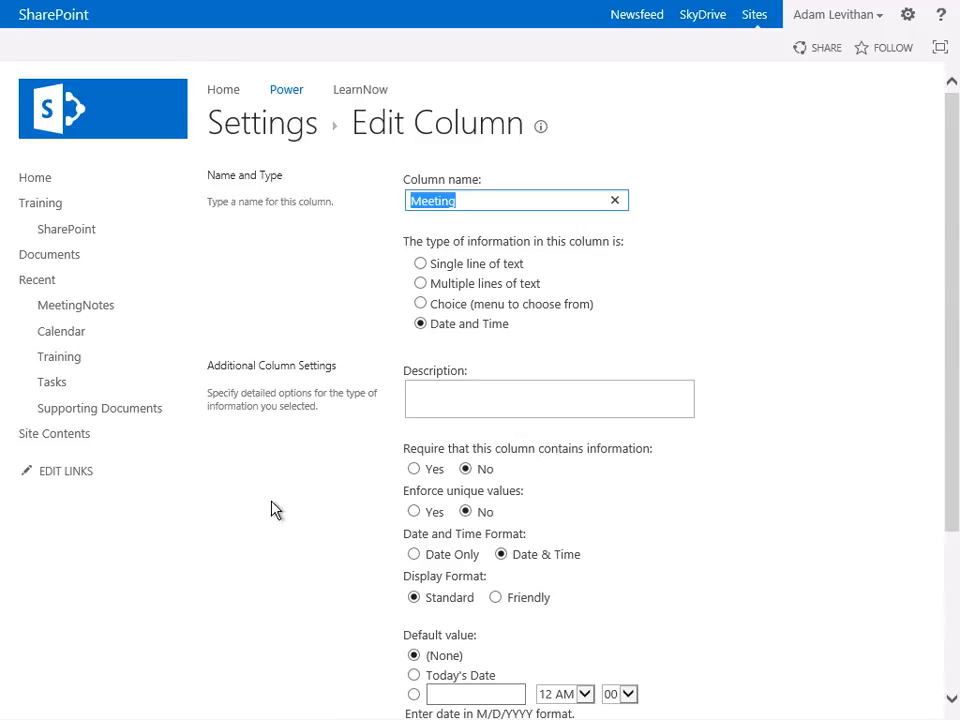
pyautogui.click(414, 556)
pyautogui.scroll(-4, 416, 560)
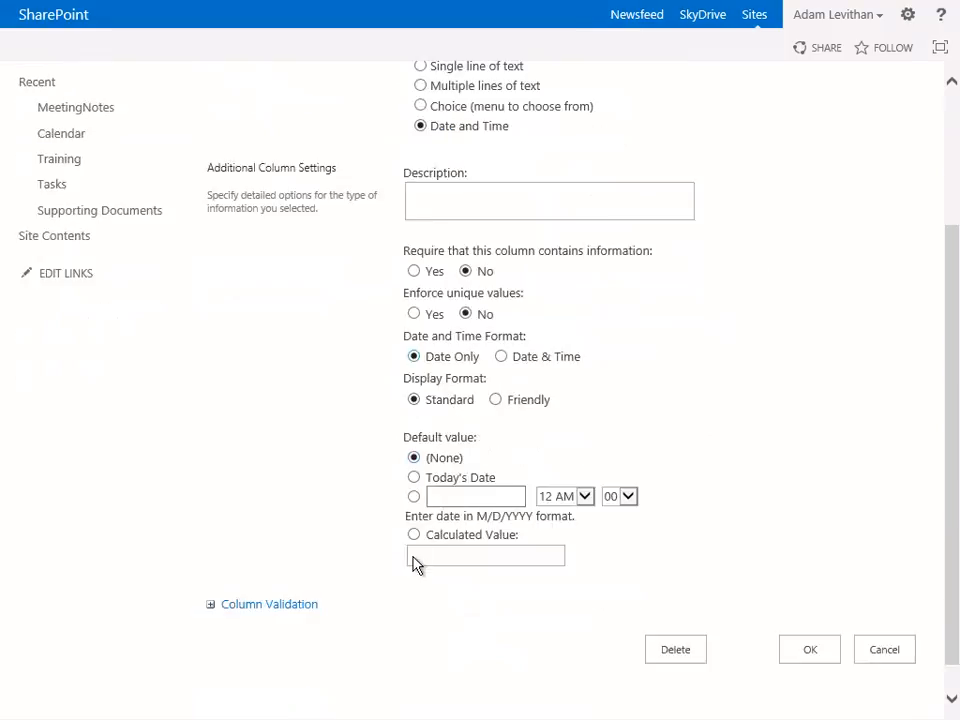
pyautogui.click(800, 627)
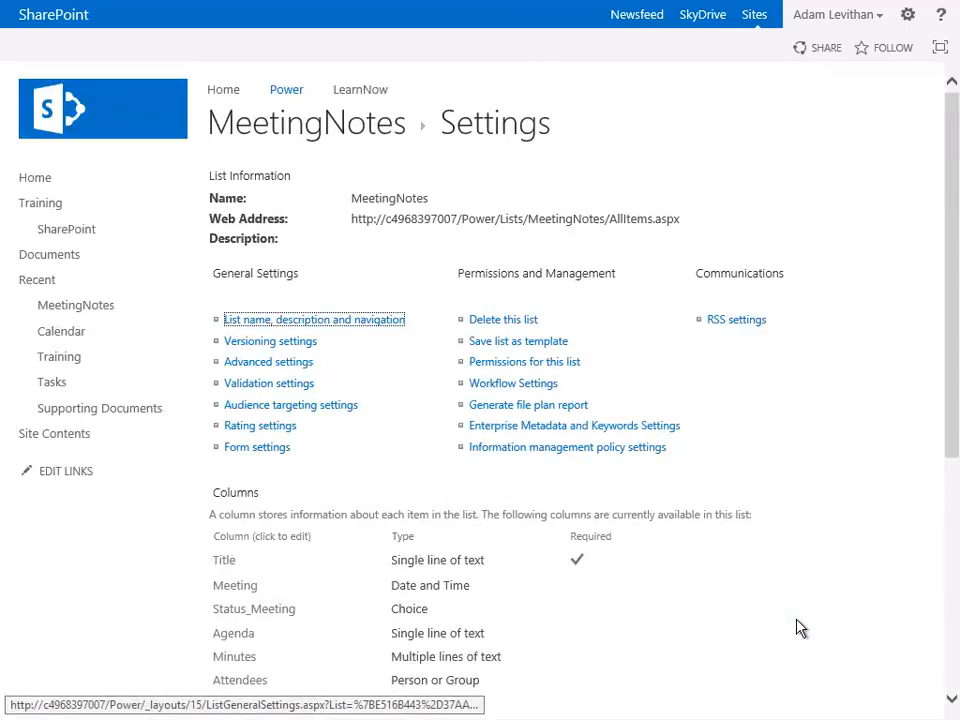
# - Change the Agenda column's type to Multiple lines of text
pyautogui.click(238, 635)
pyautogui.click(420, 284)
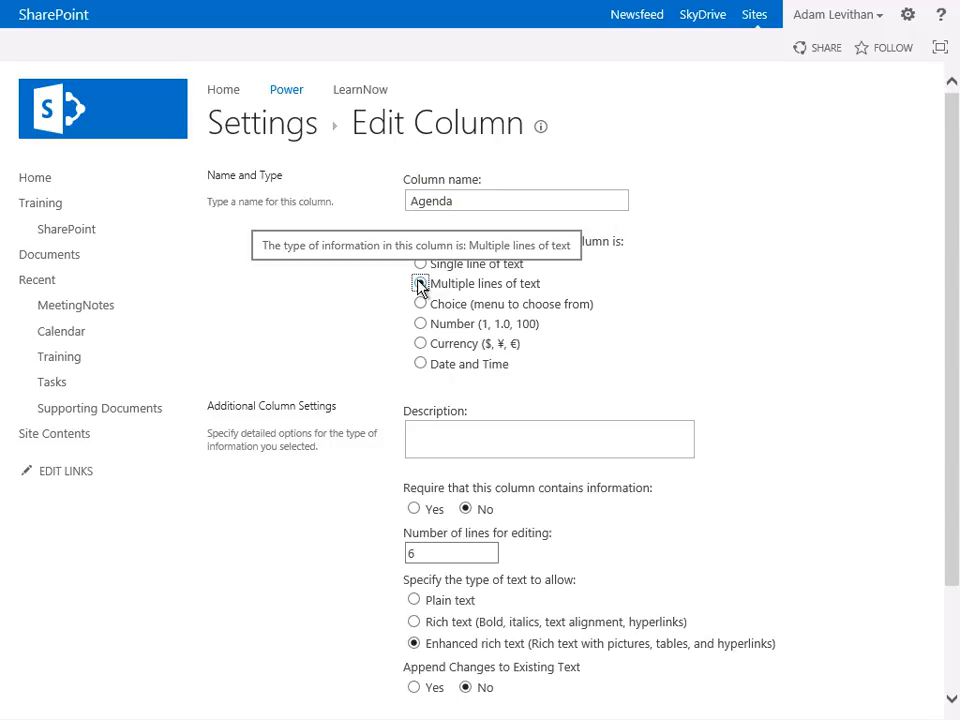
pyautogui.scroll(-3, 421, 288)
pyautogui.click(805, 618)
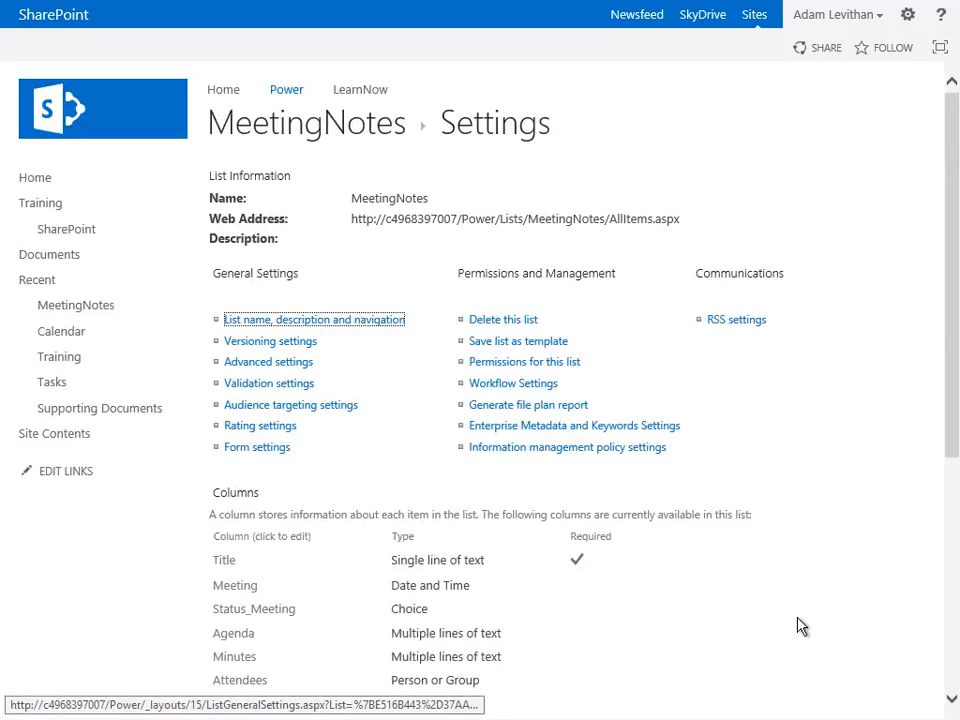
# - Create a Standard view named Agenda that hides the Minutes and Attendees columns
pyautogui.click(331, 141)
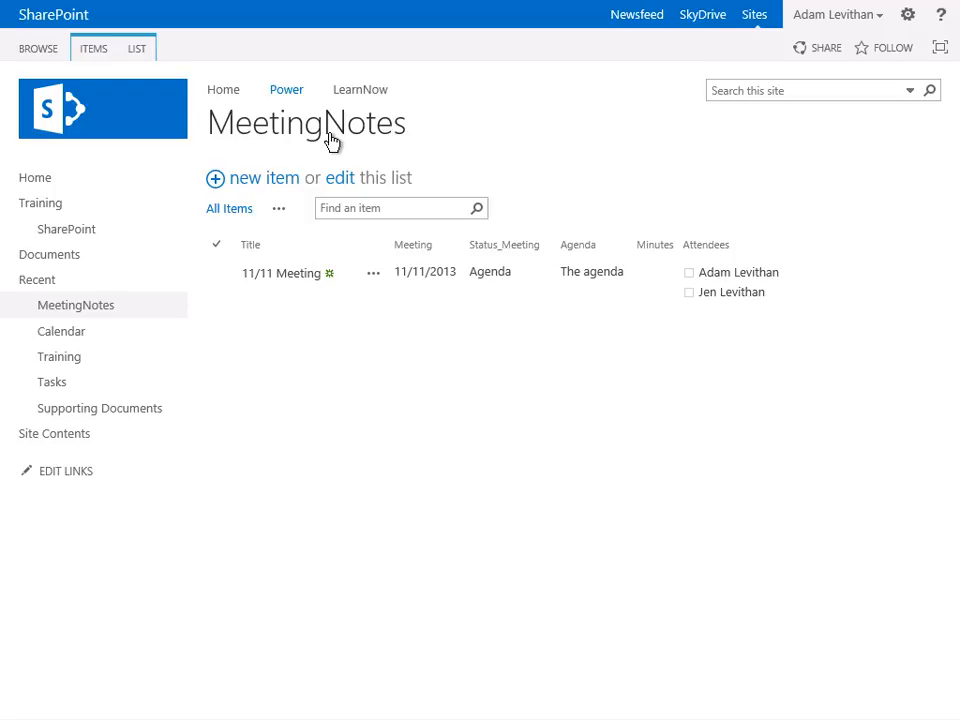
pyautogui.click(279, 209)
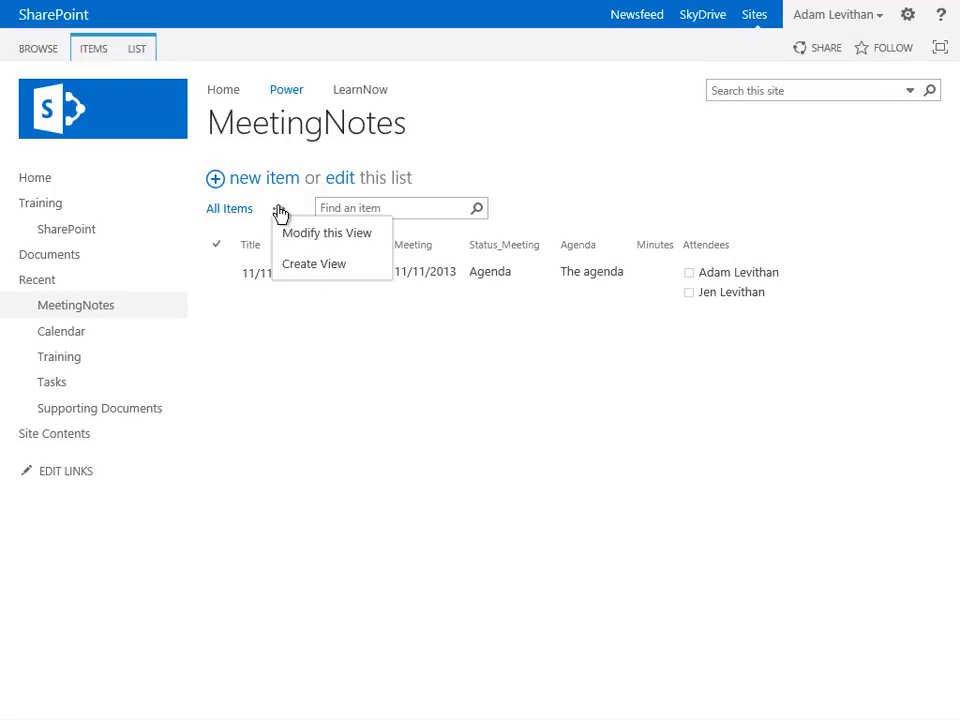
pyautogui.click(304, 265)
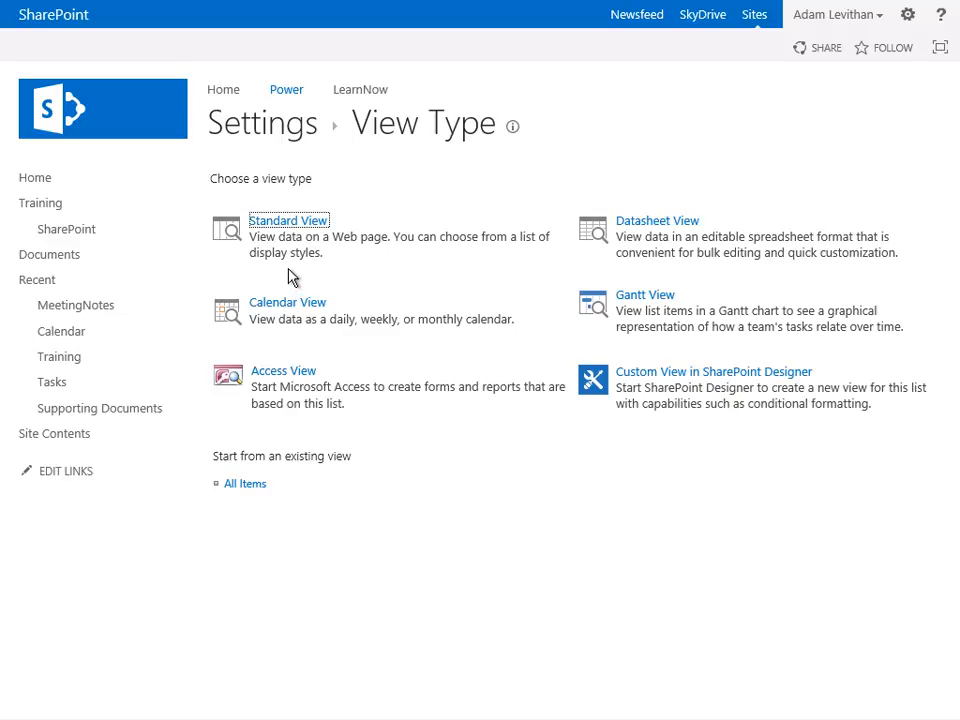
pyautogui.click(288, 226)
pyautogui.write('Agenda')
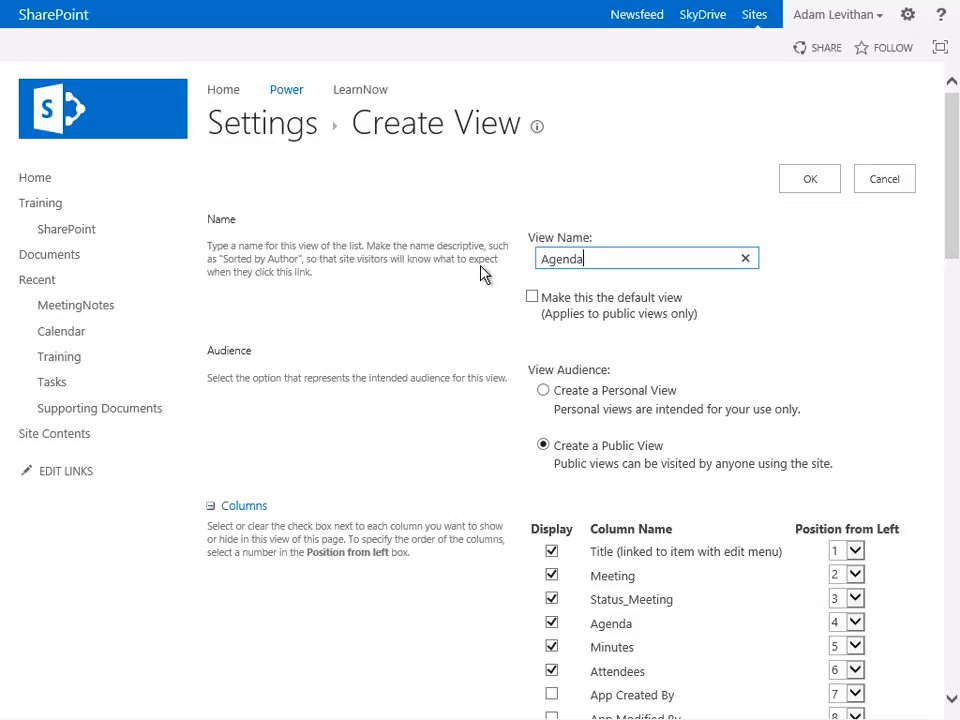
pyautogui.scroll(-3, 483, 273)
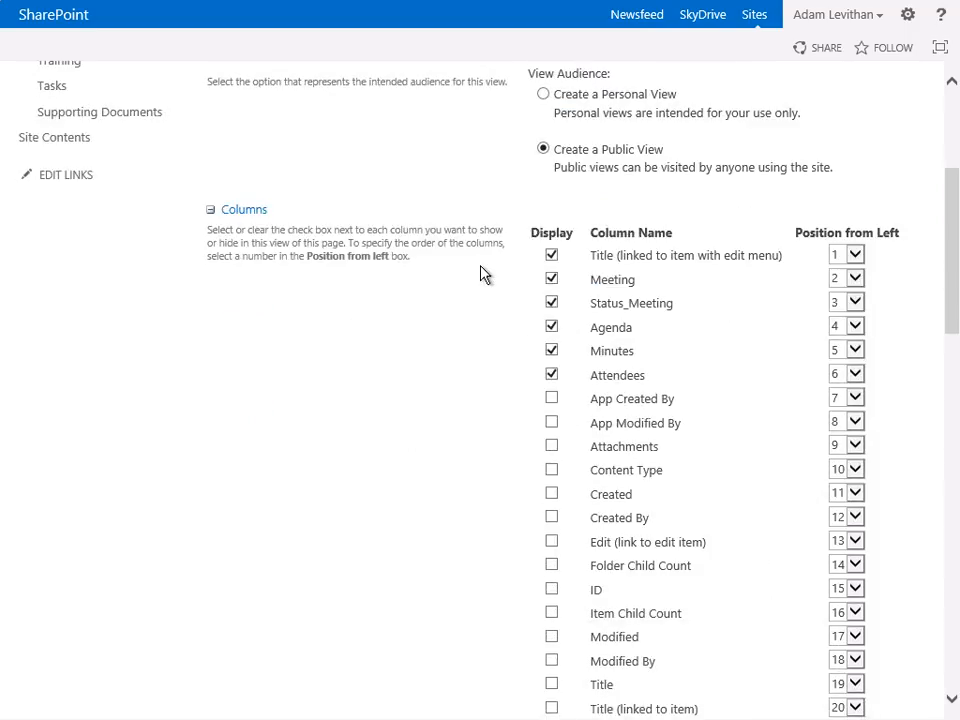
pyautogui.click(551, 375)
# - Filter the Agenda view to items whose Status_Meeting equals Agenda, and save the view
pyautogui.scroll(-5, 551, 377)
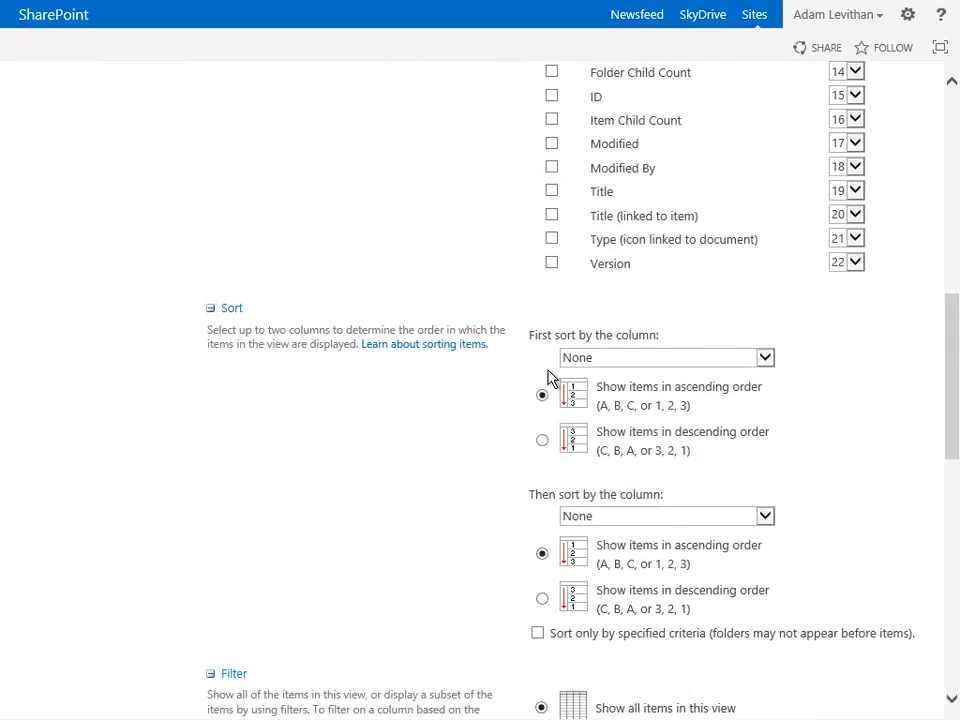
pyautogui.scroll(-2, 550, 377)
pyautogui.scroll(-1, 550, 377)
pyautogui.click(541, 353)
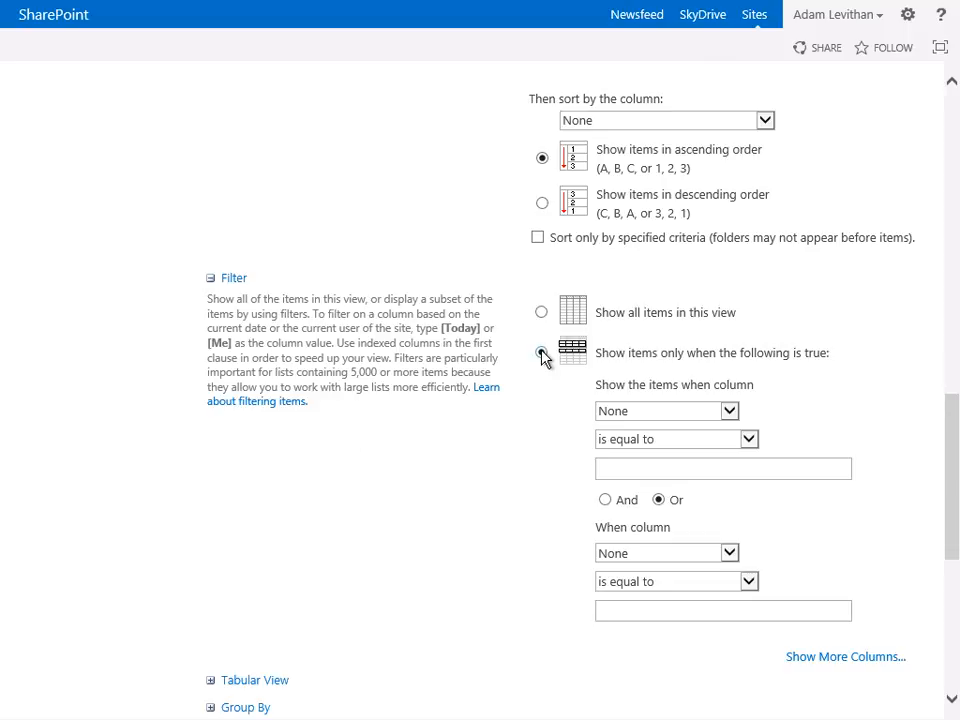
pyautogui.click(624, 411)
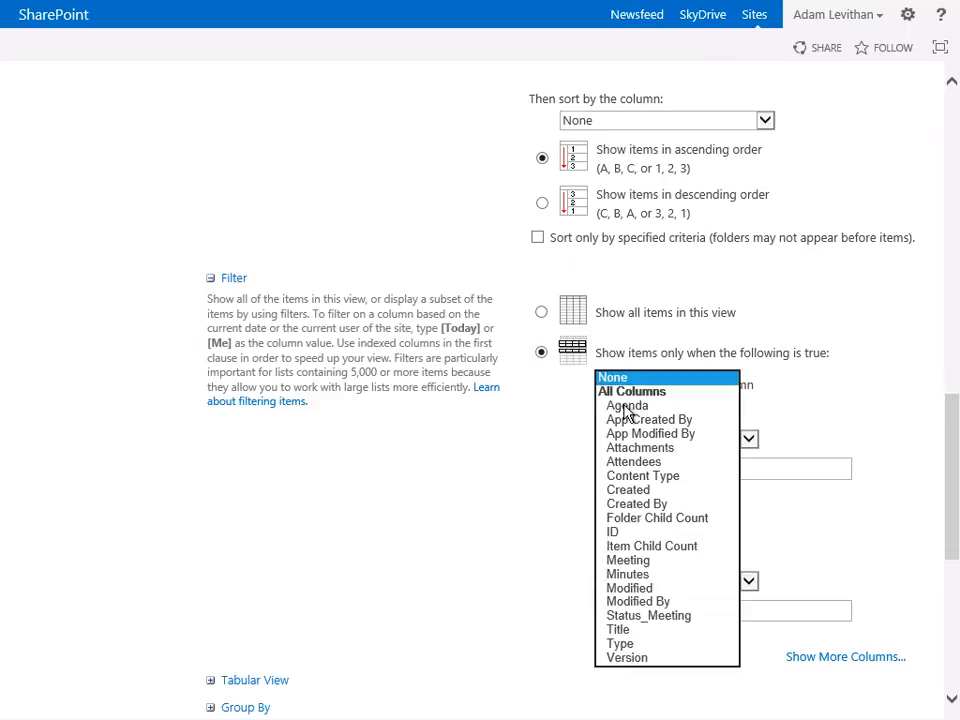
pyautogui.click(666, 615)
pyautogui.click(647, 469)
pyautogui.write('A')
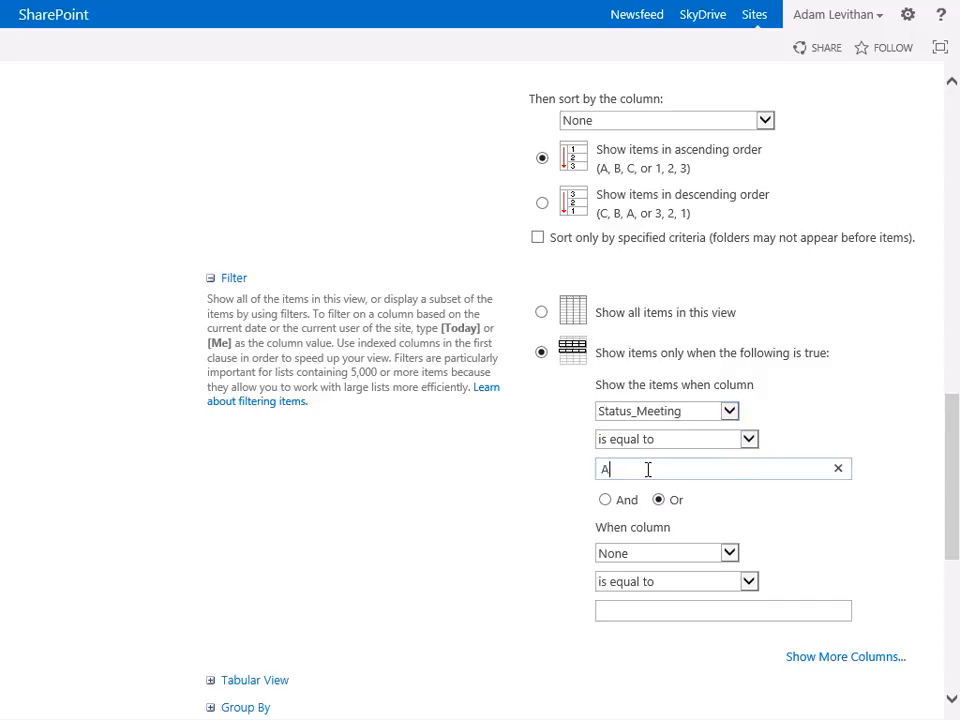
pyautogui.write('genda')
pyautogui.scroll(-5, 690, 497)
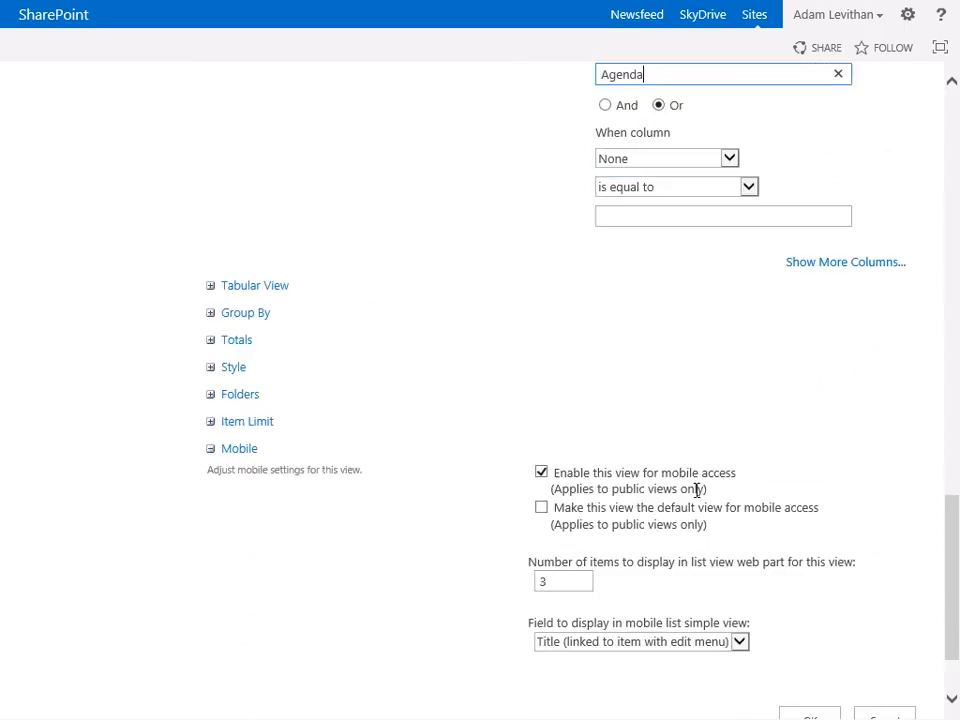
pyautogui.click(810, 625)
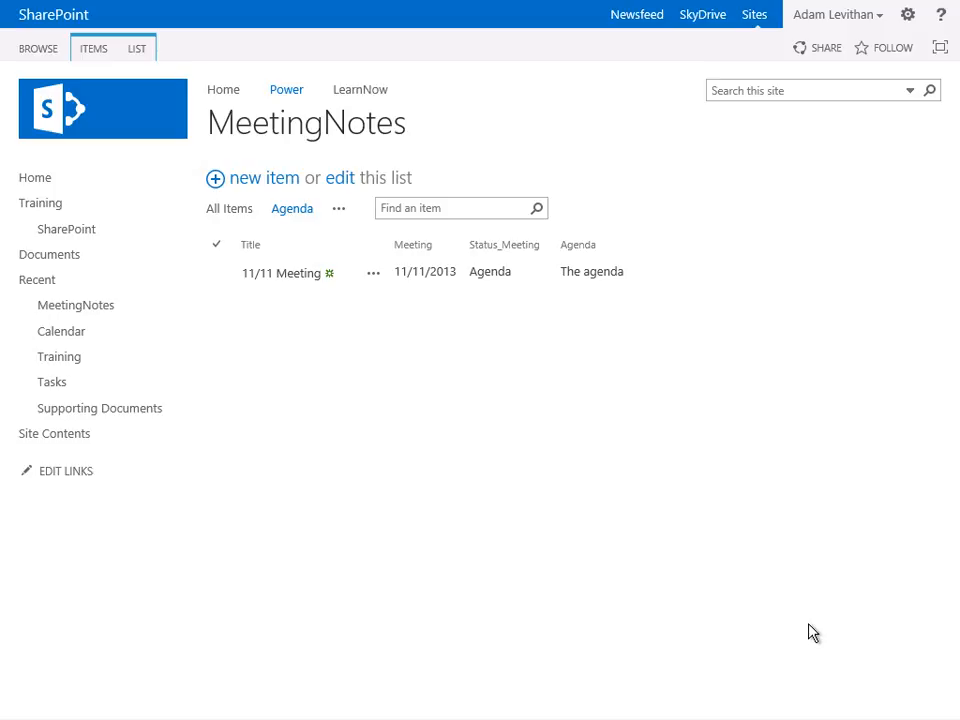
# - Create a view named Minutes from the existing Agenda view, showing the Minutes column instead of Agenda
pyautogui.click(340, 214)
pyautogui.click(364, 265)
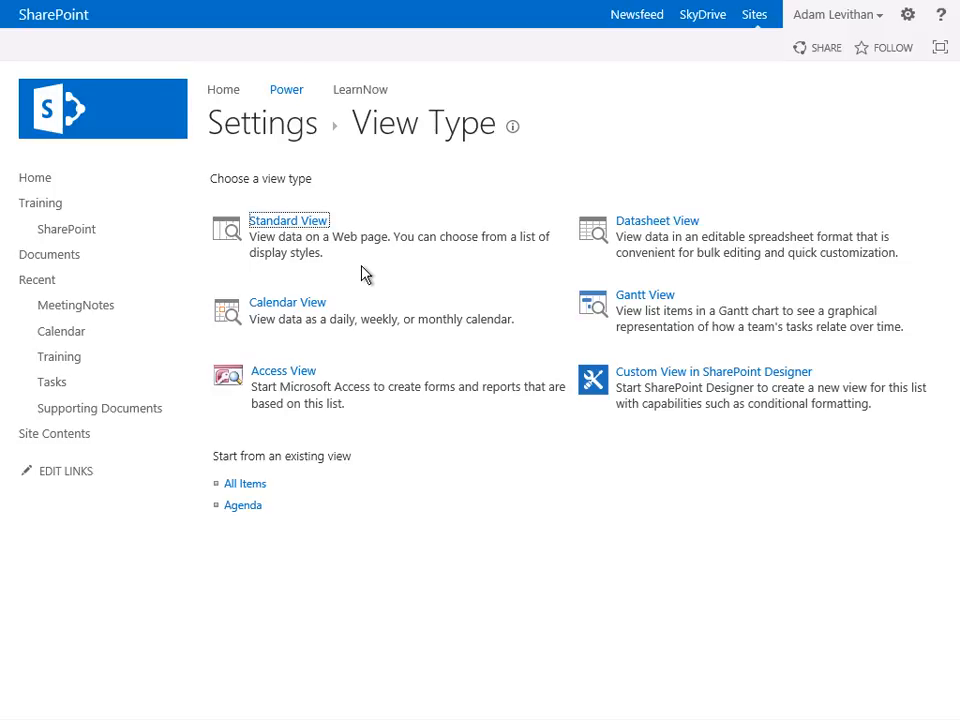
pyautogui.click(252, 507)
pyautogui.write('Minutes')
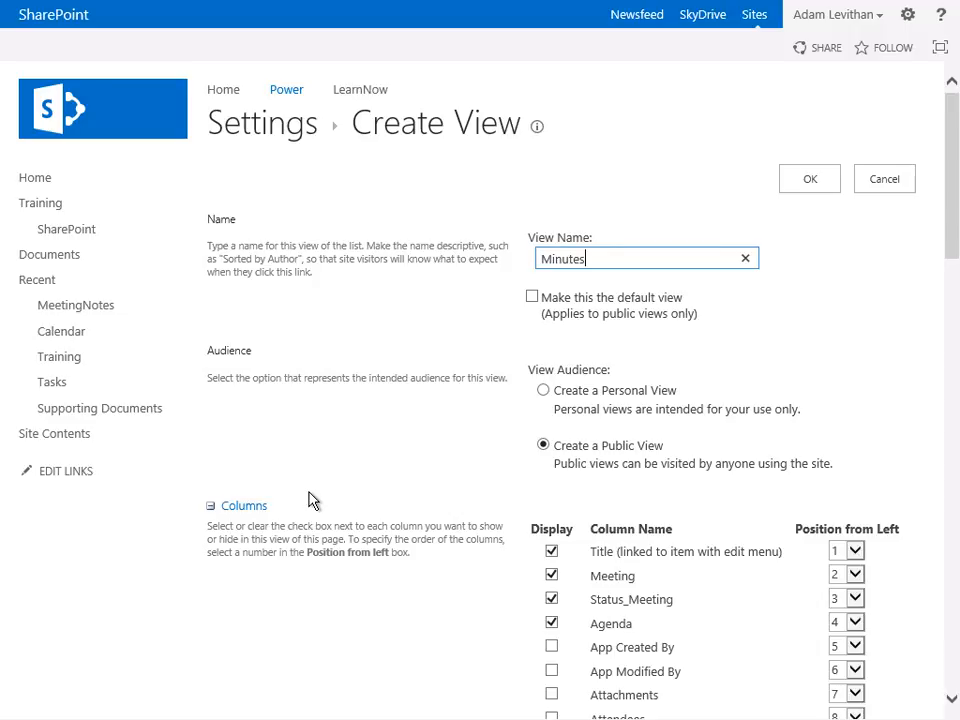
pyautogui.scroll(-2, 308, 500)
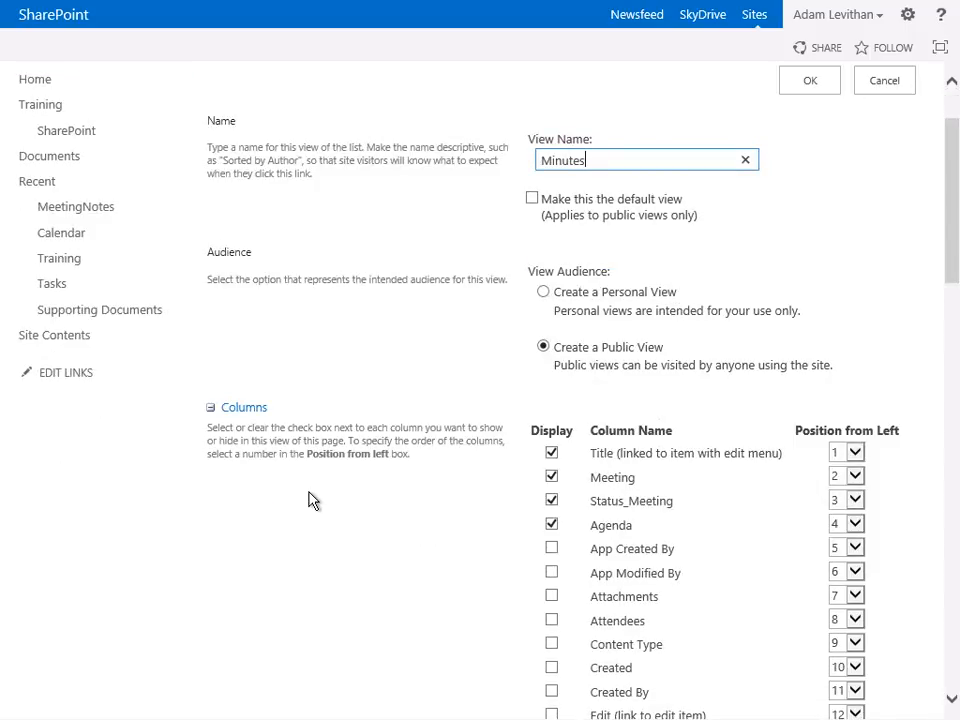
pyautogui.click(551, 425)
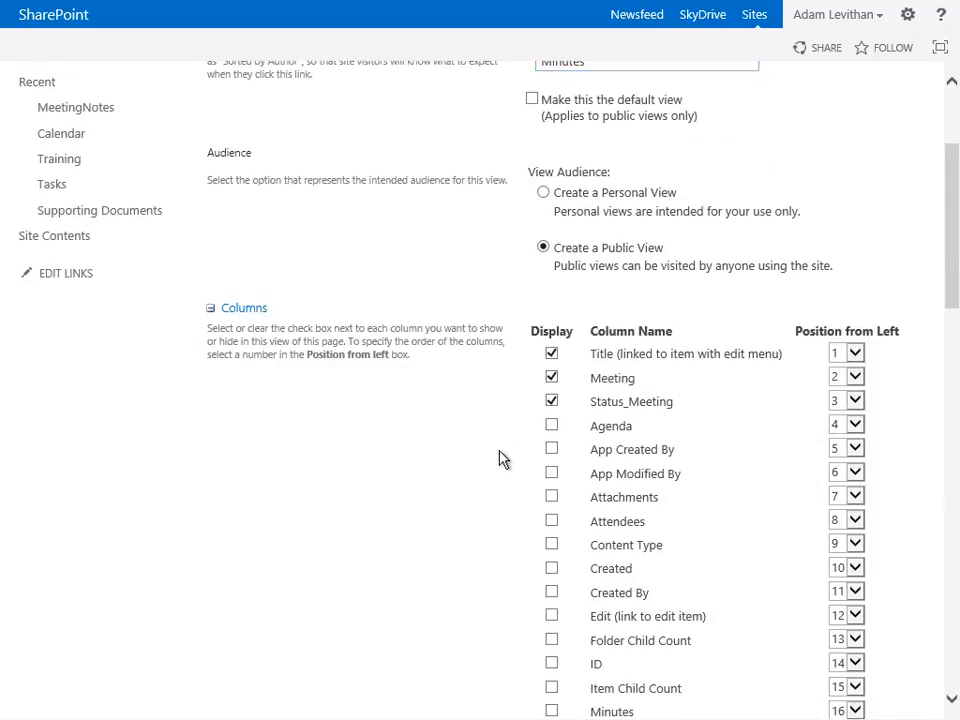
pyautogui.scroll(-1, 500, 456)
pyautogui.click(553, 614)
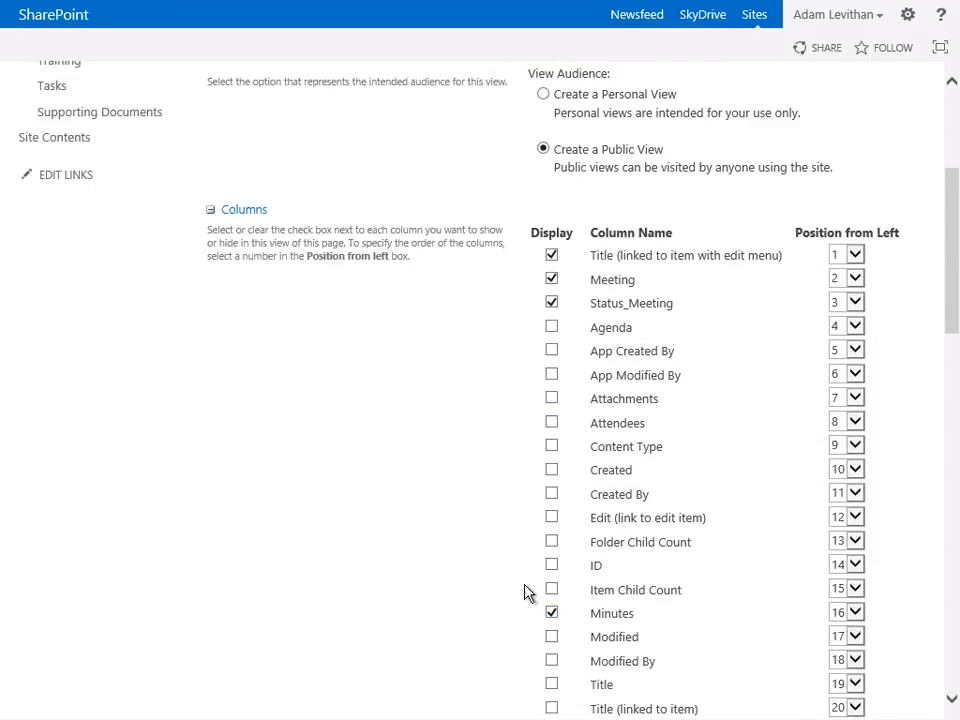
# - Set the Minutes view's filter value to Minutes and save the view
pyautogui.scroll(-6, 519, 591)
pyautogui.scroll(-3, 514, 583)
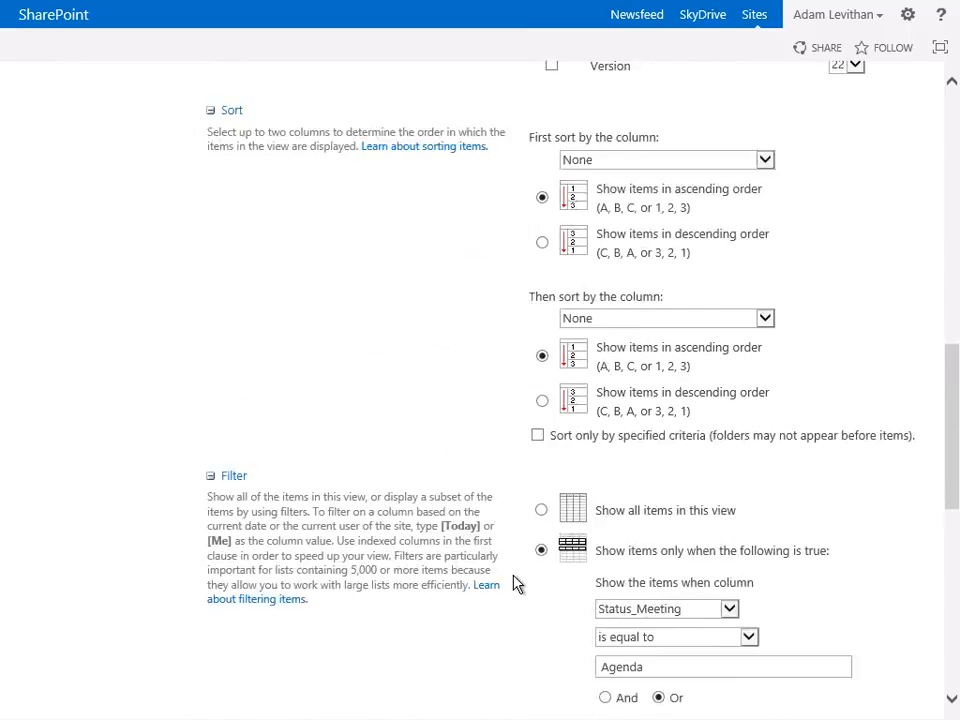
pyautogui.moveTo(664, 469); pyautogui.dragTo(570, 464)
pyautogui.write('Minutes')
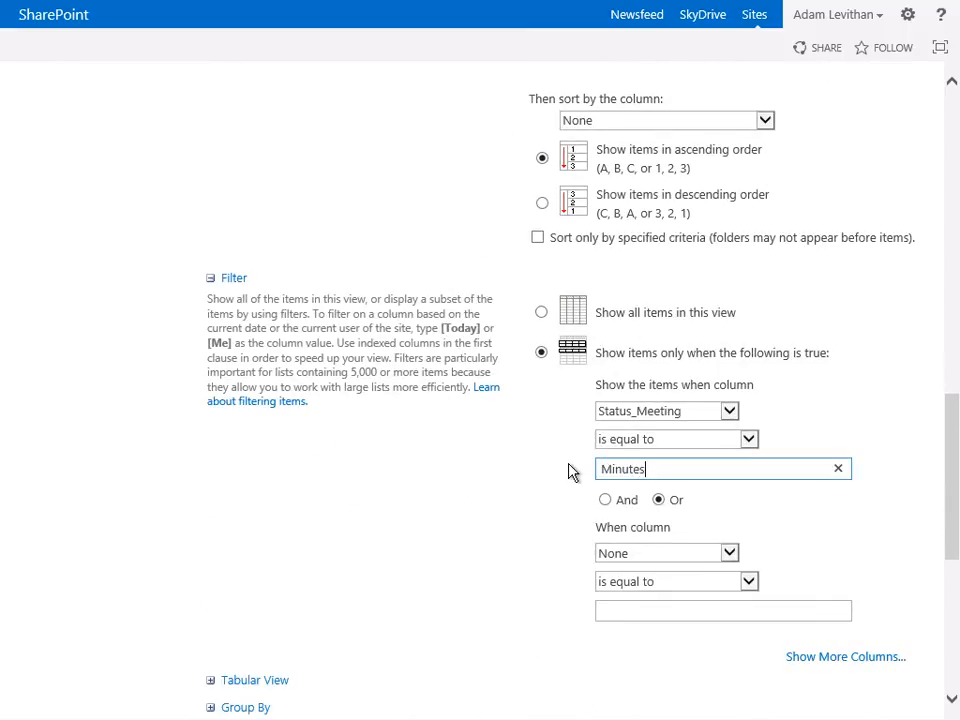
pyautogui.scroll(-4, 572, 476)
pyautogui.click(811, 714)
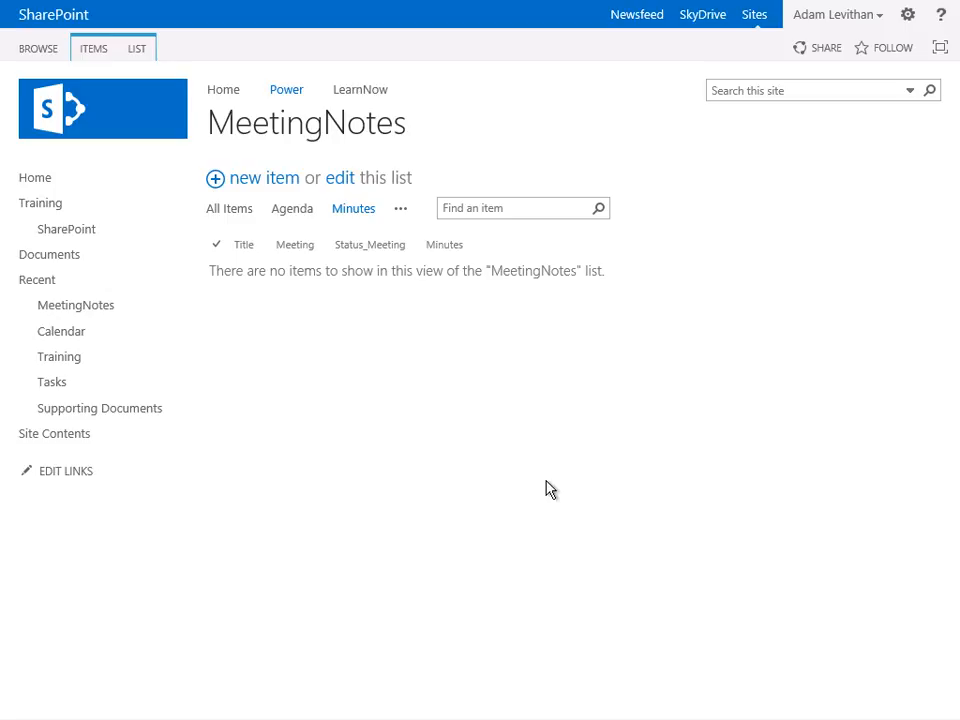
# - Start a new item titled Minutes of 11/8 with meeting date 11/8 and Status_Meeting set to Minutes
pyautogui.click(274, 183)
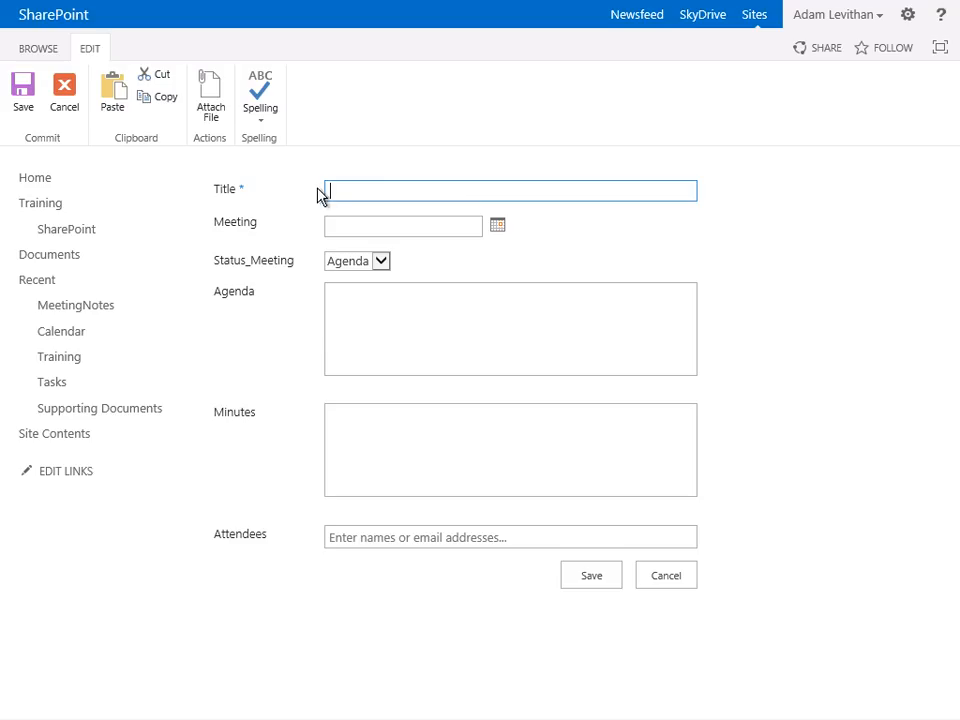
pyautogui.write('Minutes of 11/8')
pyautogui.press('Tab')
pyautogui.write('11/8')
pyautogui.press('Tab')
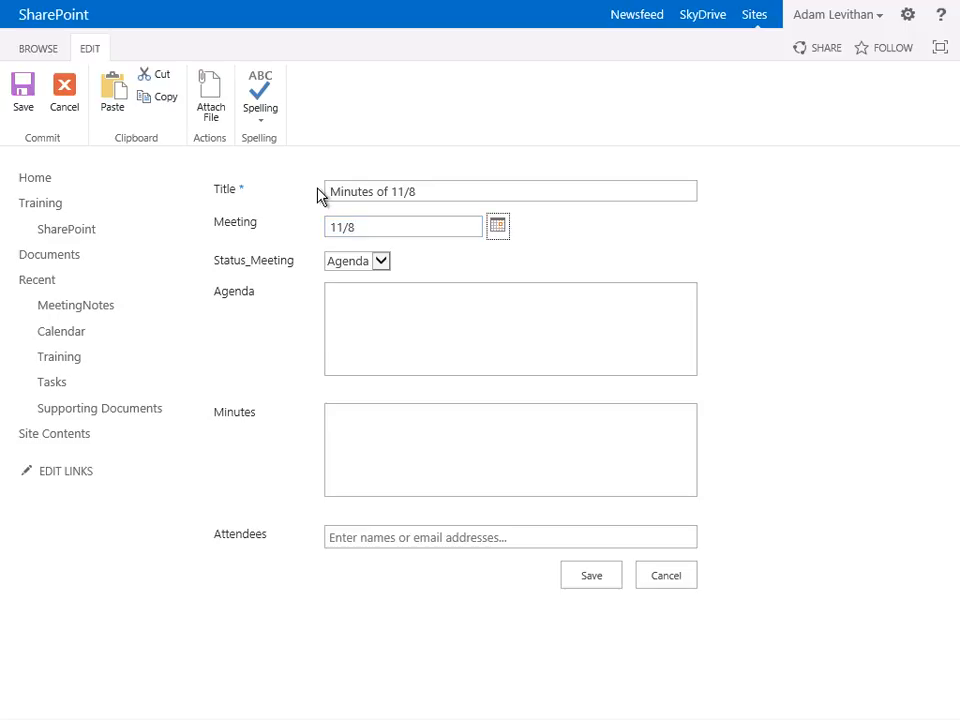
pyautogui.press('Tab')
pyautogui.press('Down')
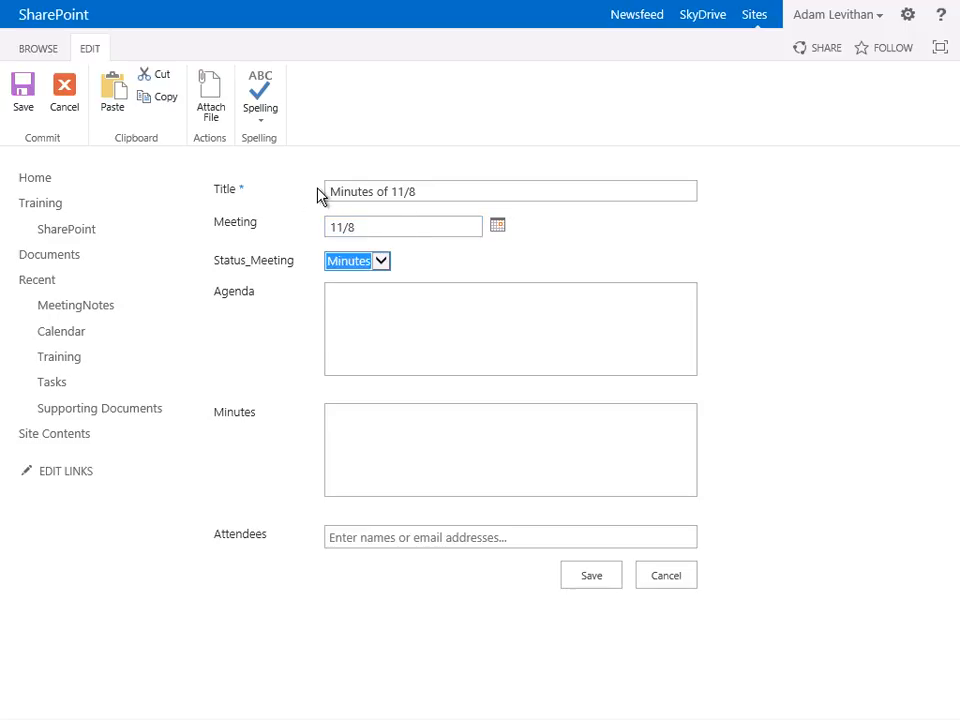
pyautogui.press('Tab')
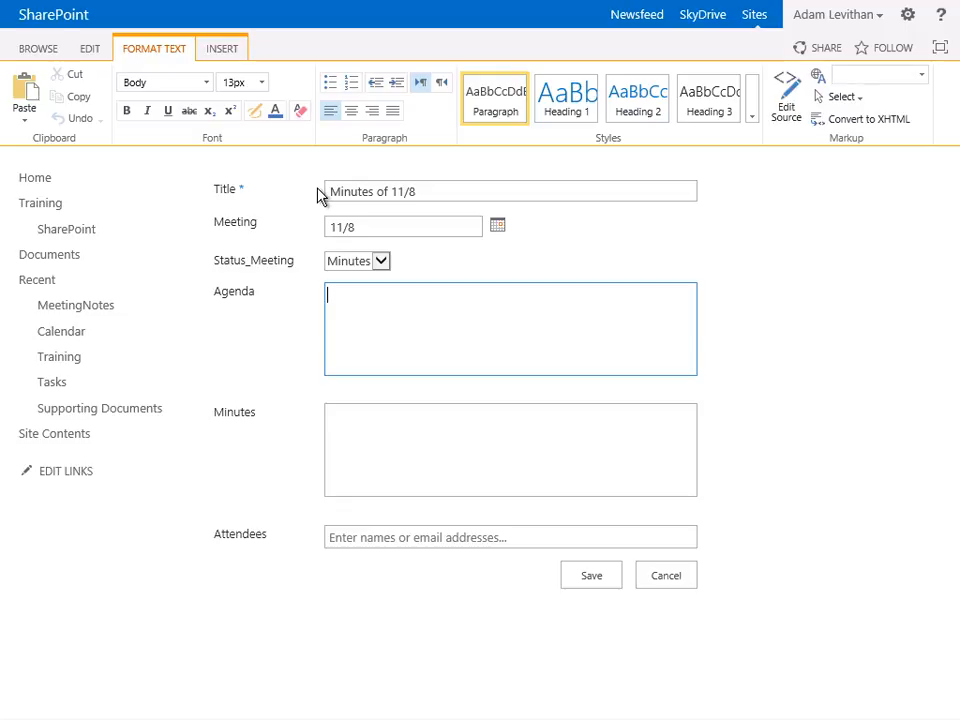
# - Enter Discuss Meeting Items as the agenda and Items were discussed during the meeting as the minutes
pyautogui.write('Discuss Meeting')
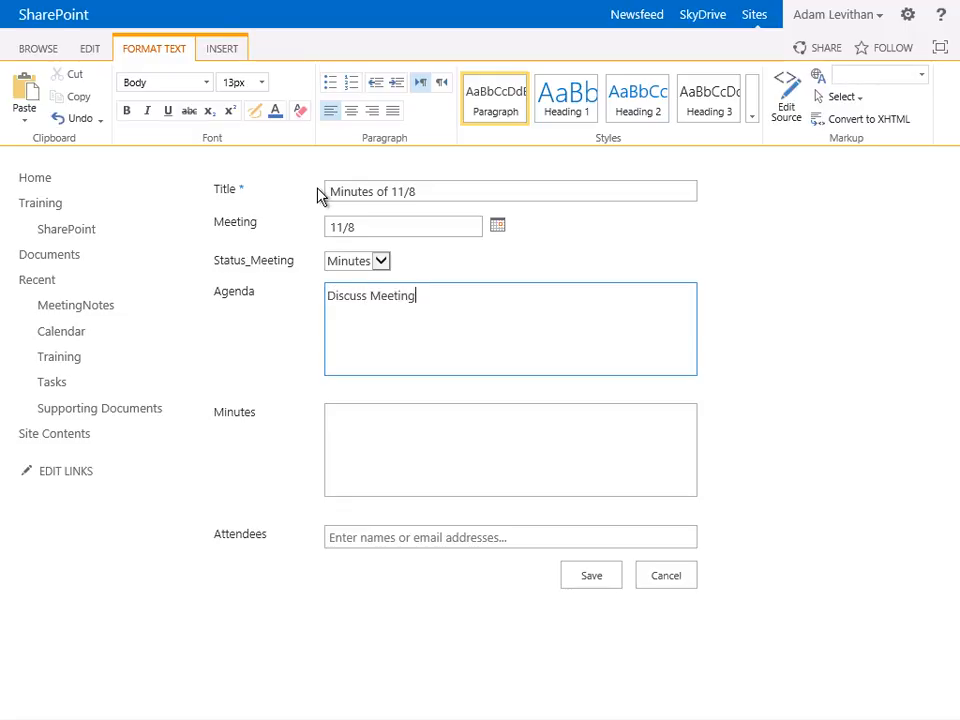
pyautogui.write(' Items')
pyautogui.press('Tab')
pyautogui.write('Items were d')
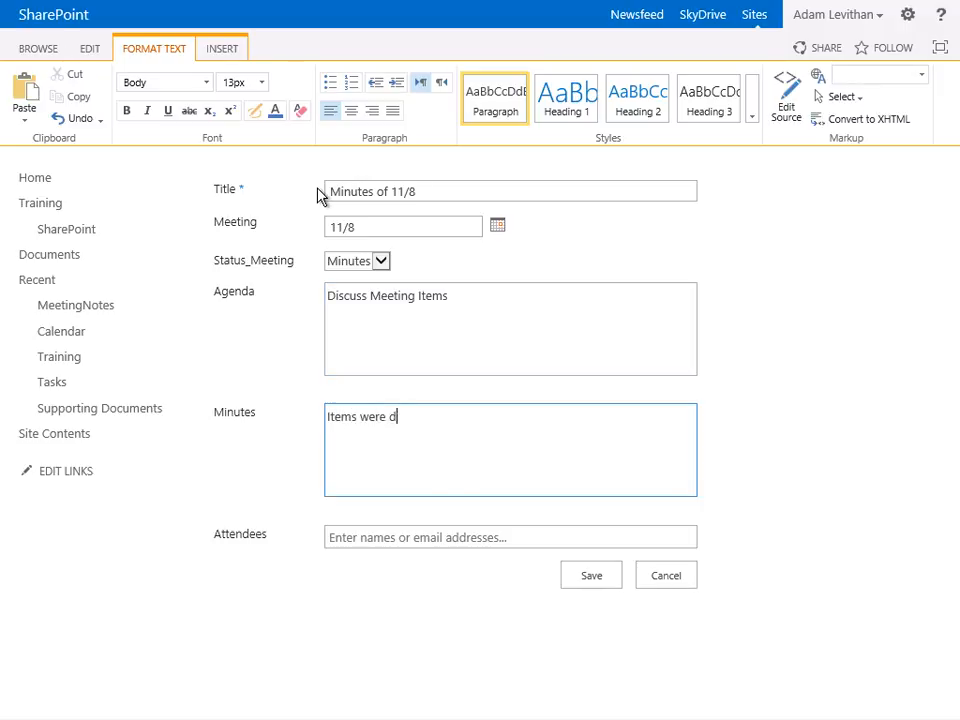
pyautogui.write('iscussed during the meeting')
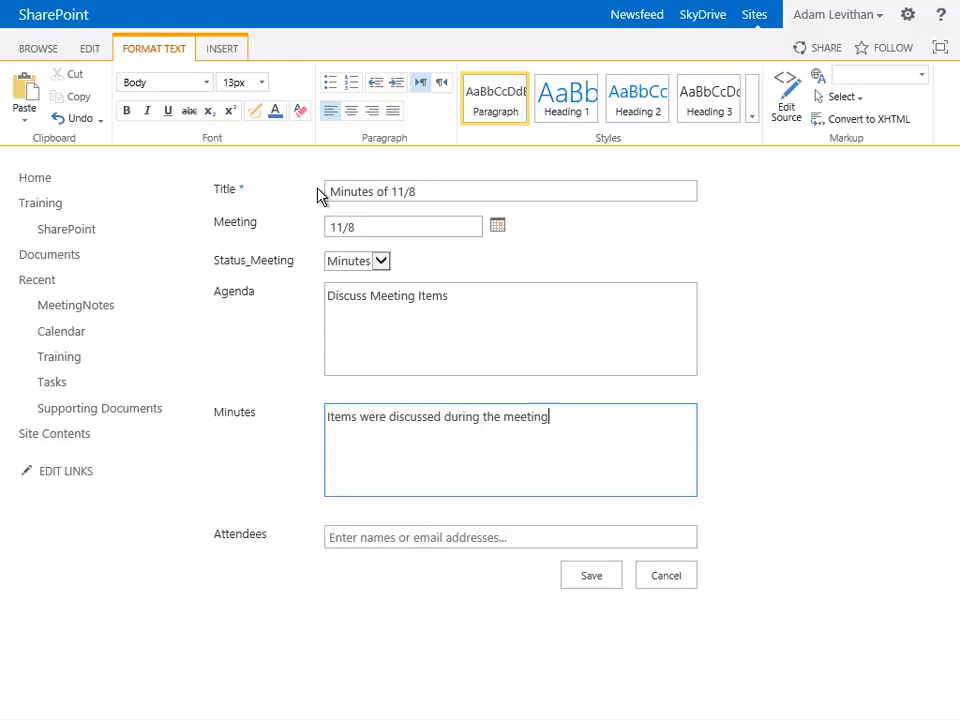
# - Add four people as attendees of the meeting and save the new item
pyautogui.press('Tab')
pyautogui.write('adam,')
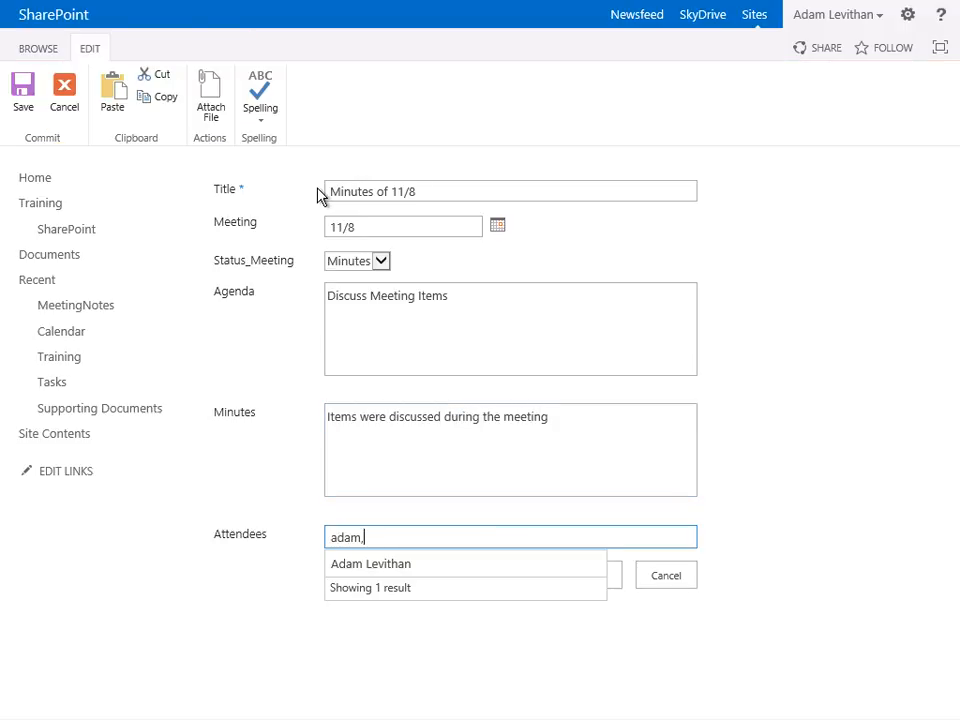
pyautogui.write('je')
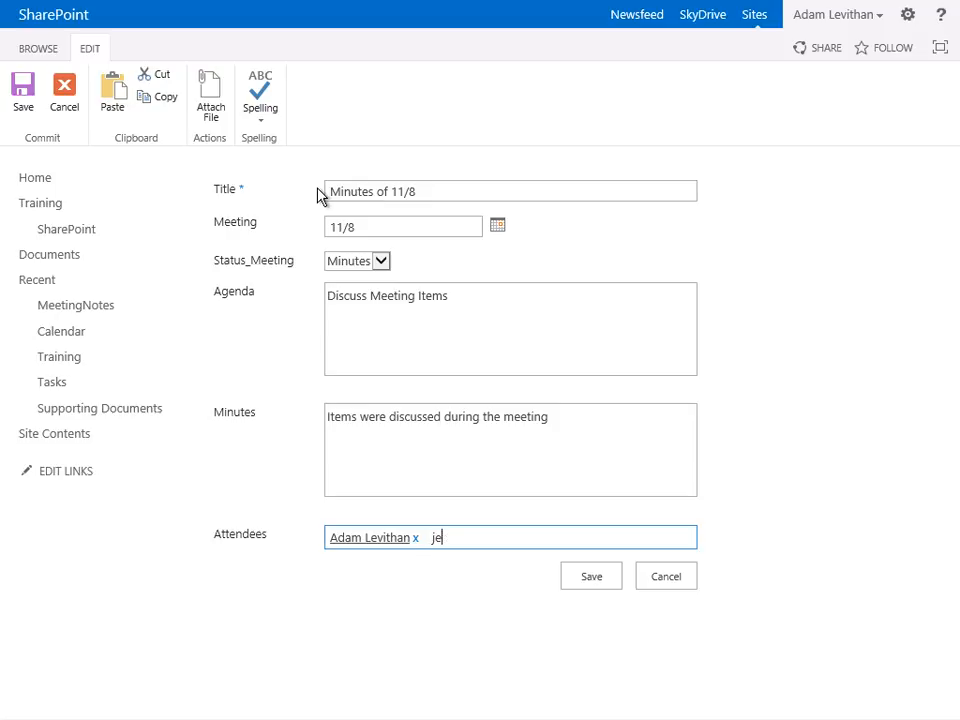
pyautogui.write('n,matthew,h')
pyautogui.write('ailey')
pyautogui.press('Return')
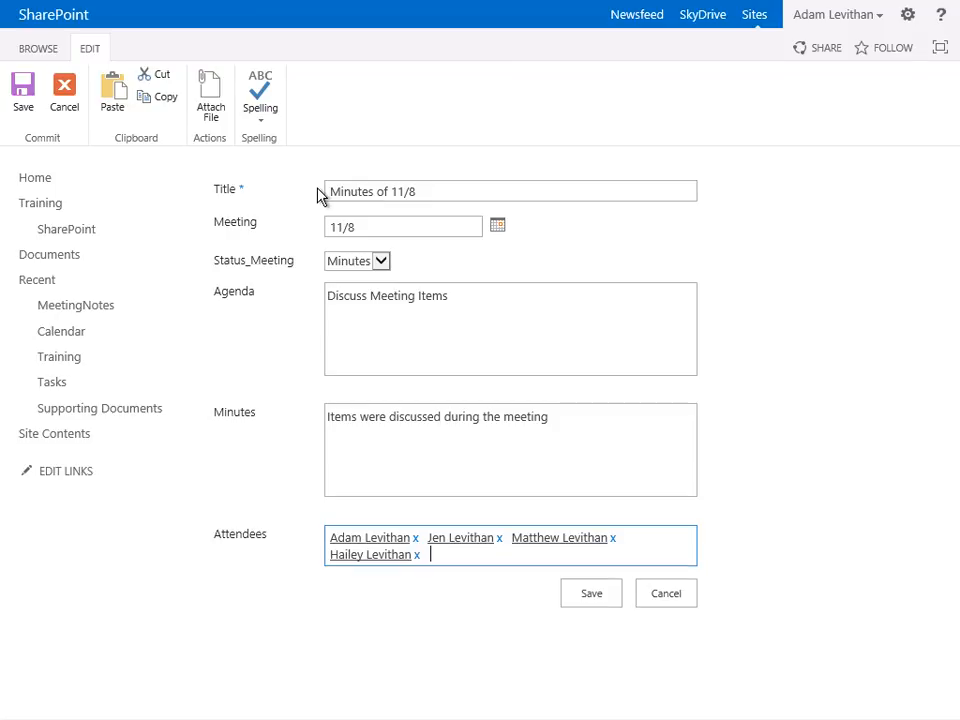
pyautogui.click(594, 600)
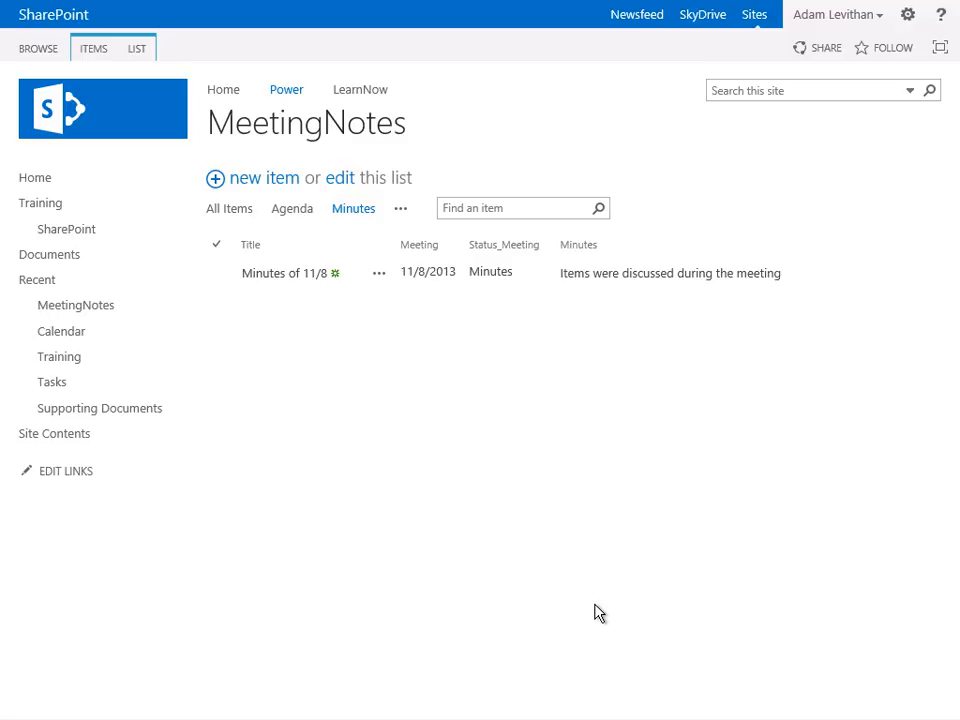
# - Switch between the Agenda and All Items views to check which items each shows
pyautogui.click(291, 212)
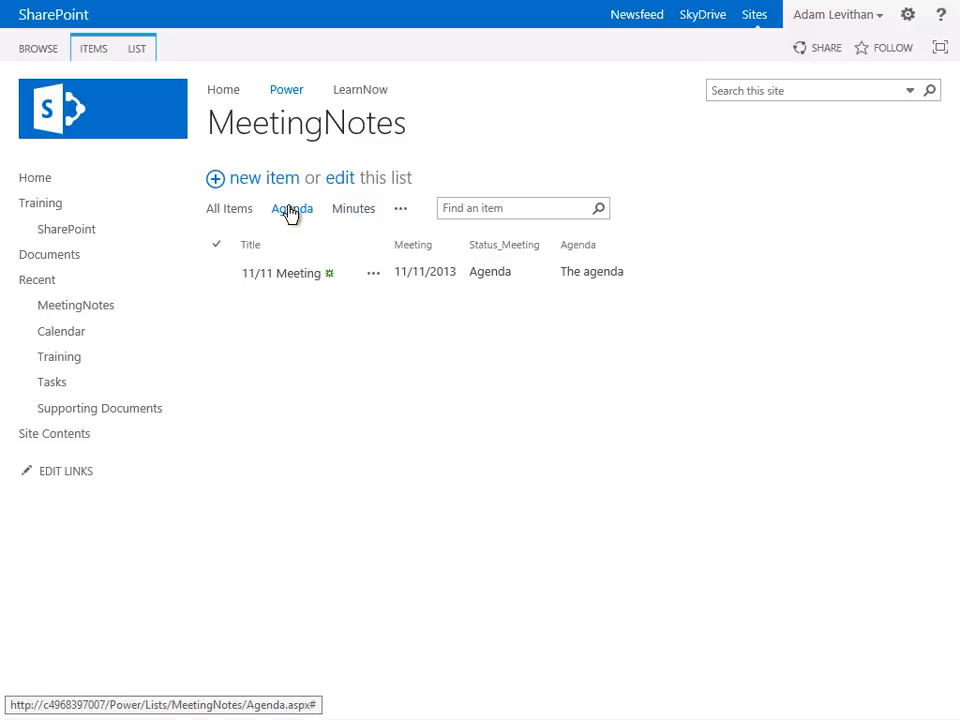
pyautogui.click(230, 214)
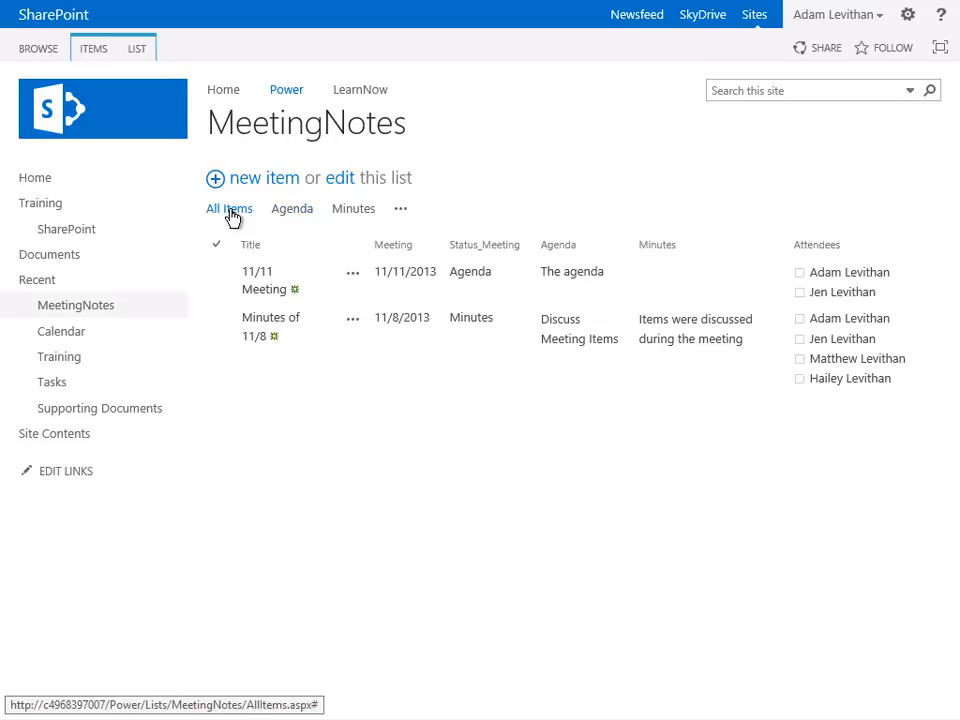